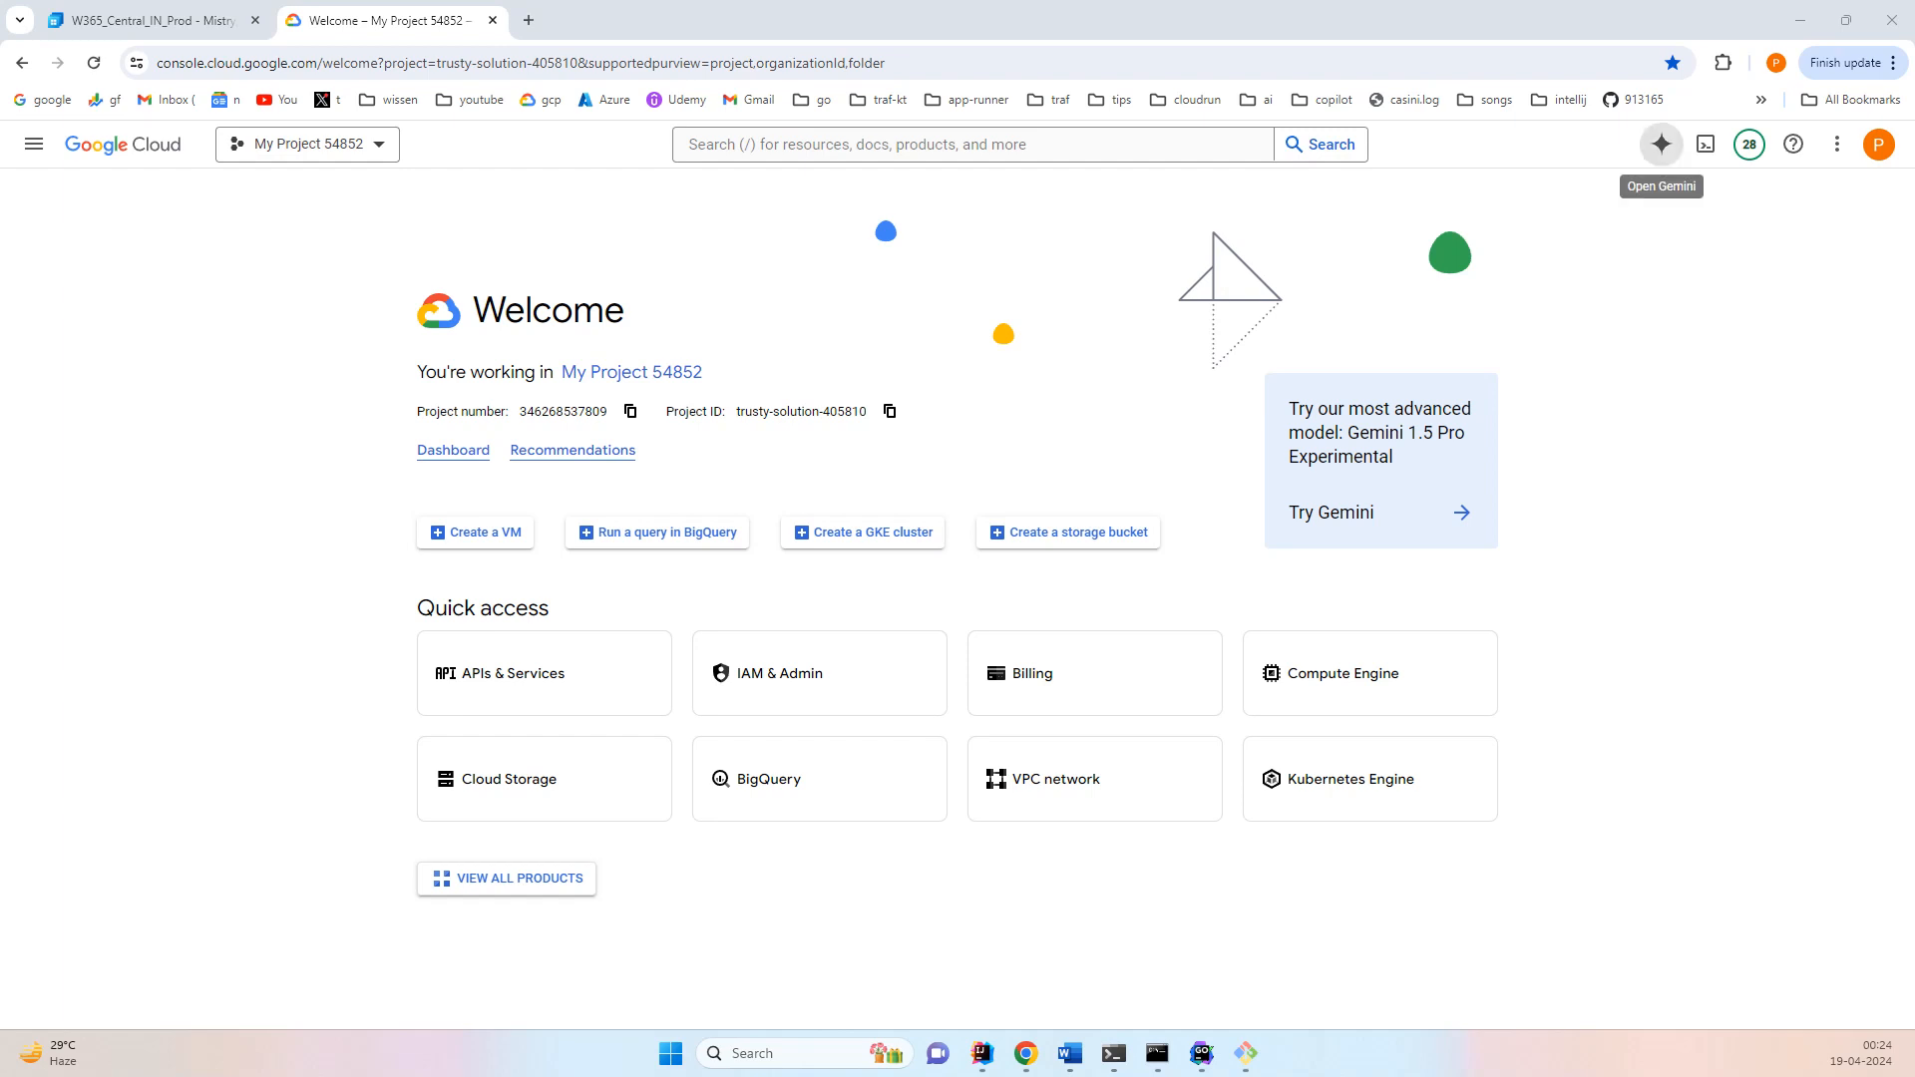
# - Open the Gemini assistant and activate Cloud Shell for the current project
pyautogui.click(1662, 143)
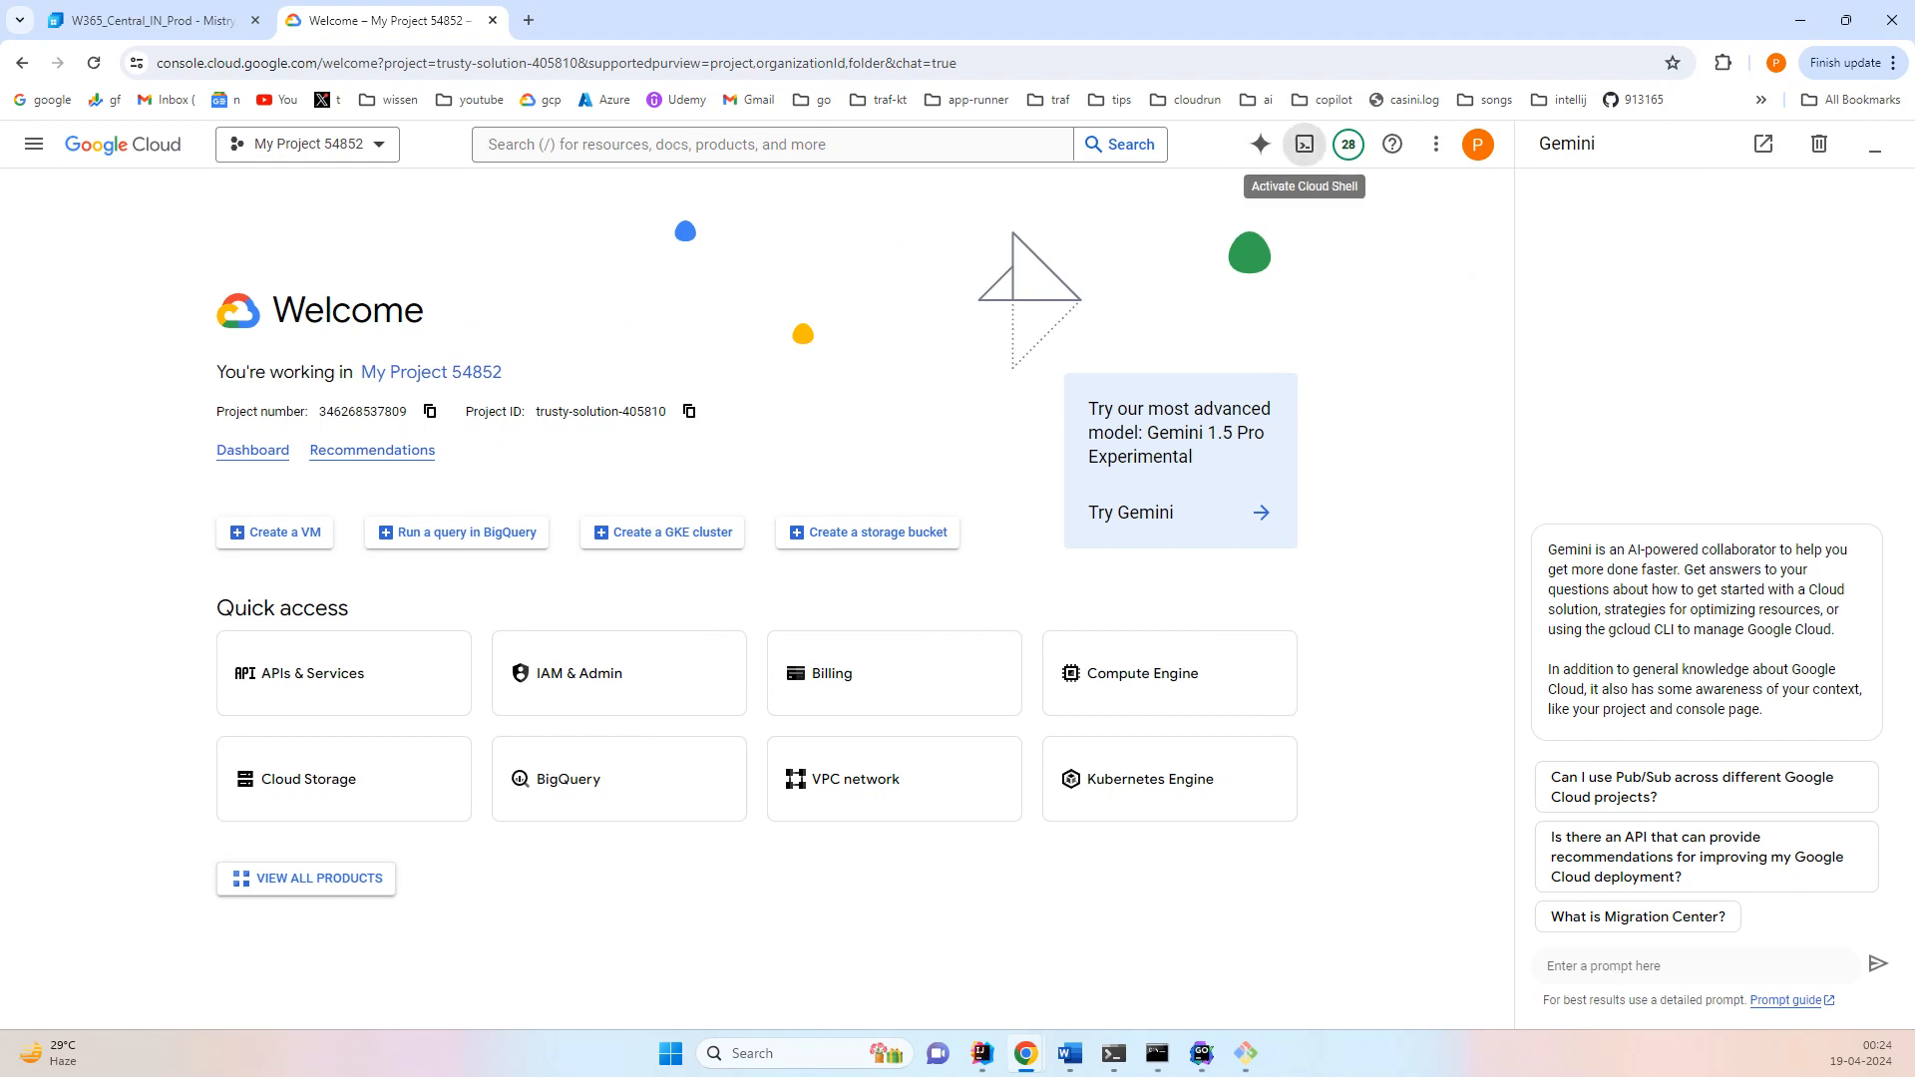
pyautogui.click(1304, 144)
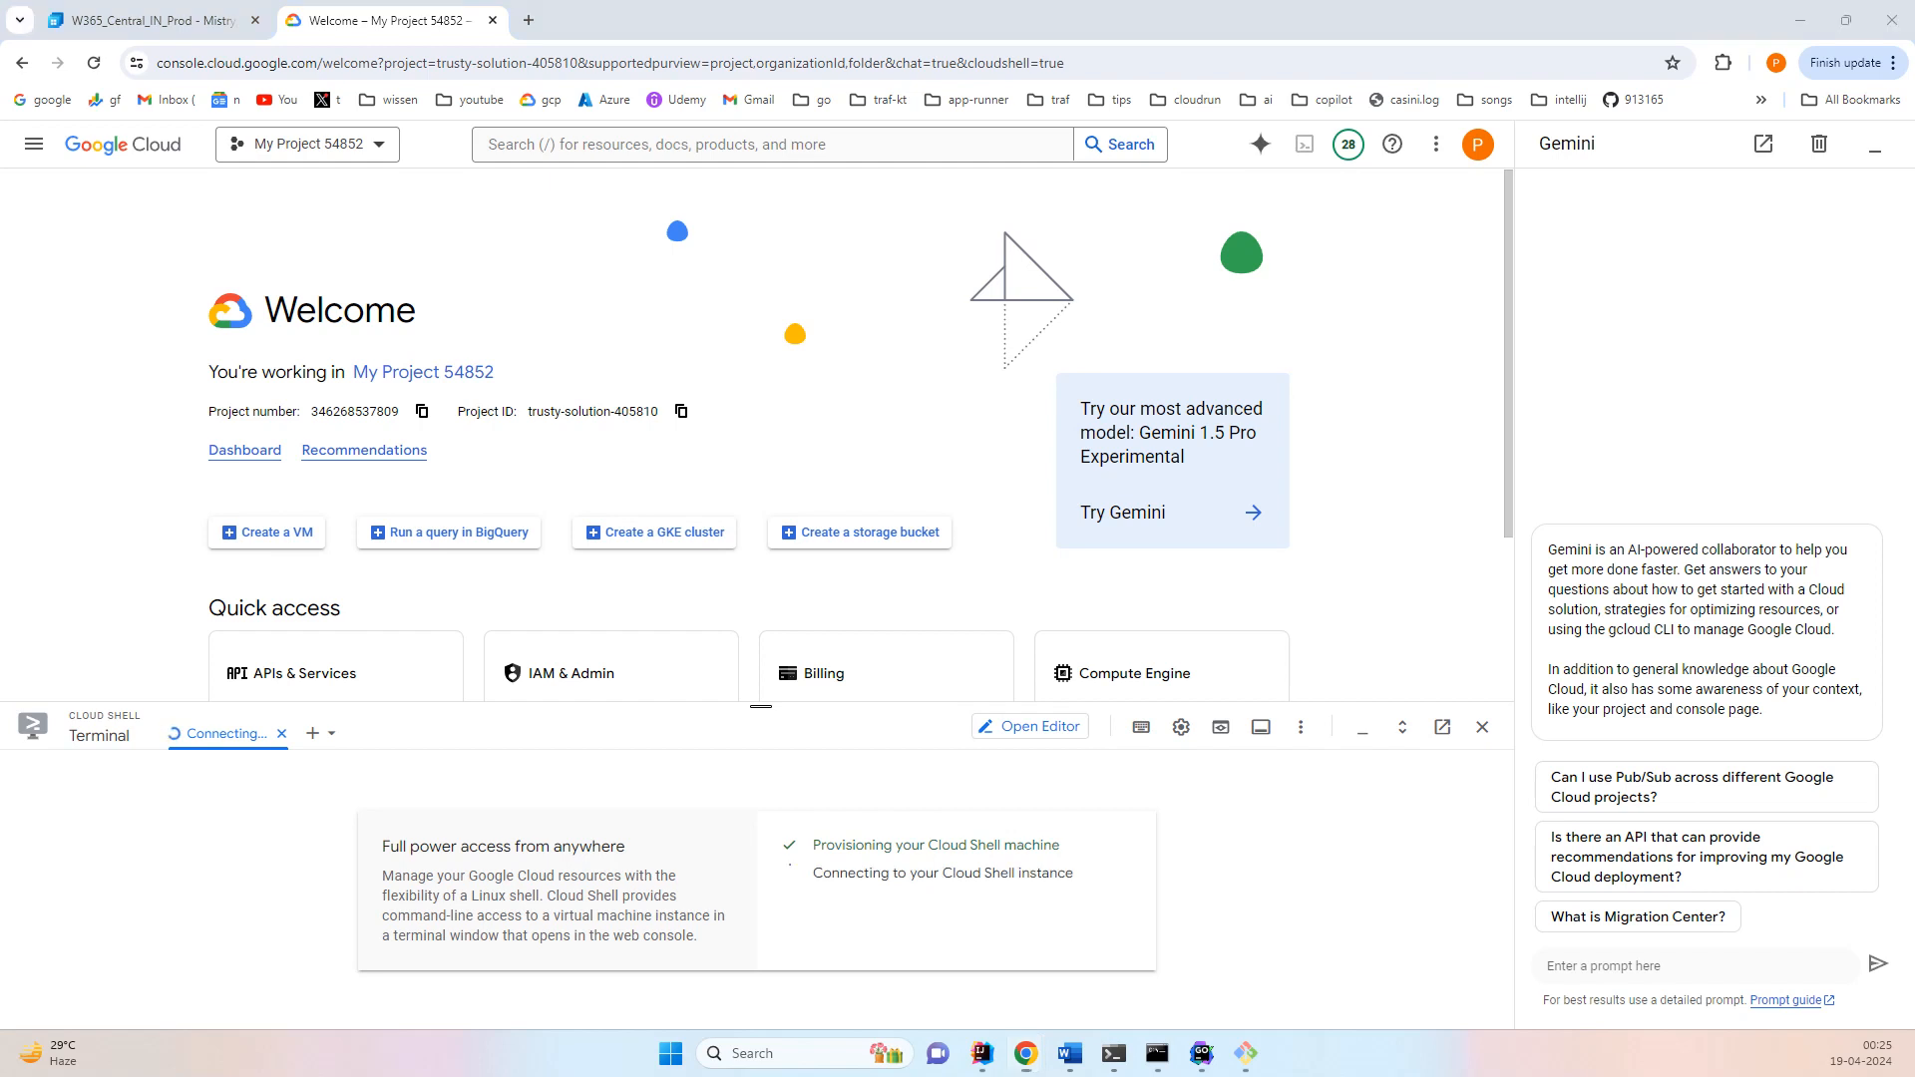
# - Check the installed tool versions with gcloud version in Cloud Shell and clear the terminal
pyautogui.write('gcloud versi')
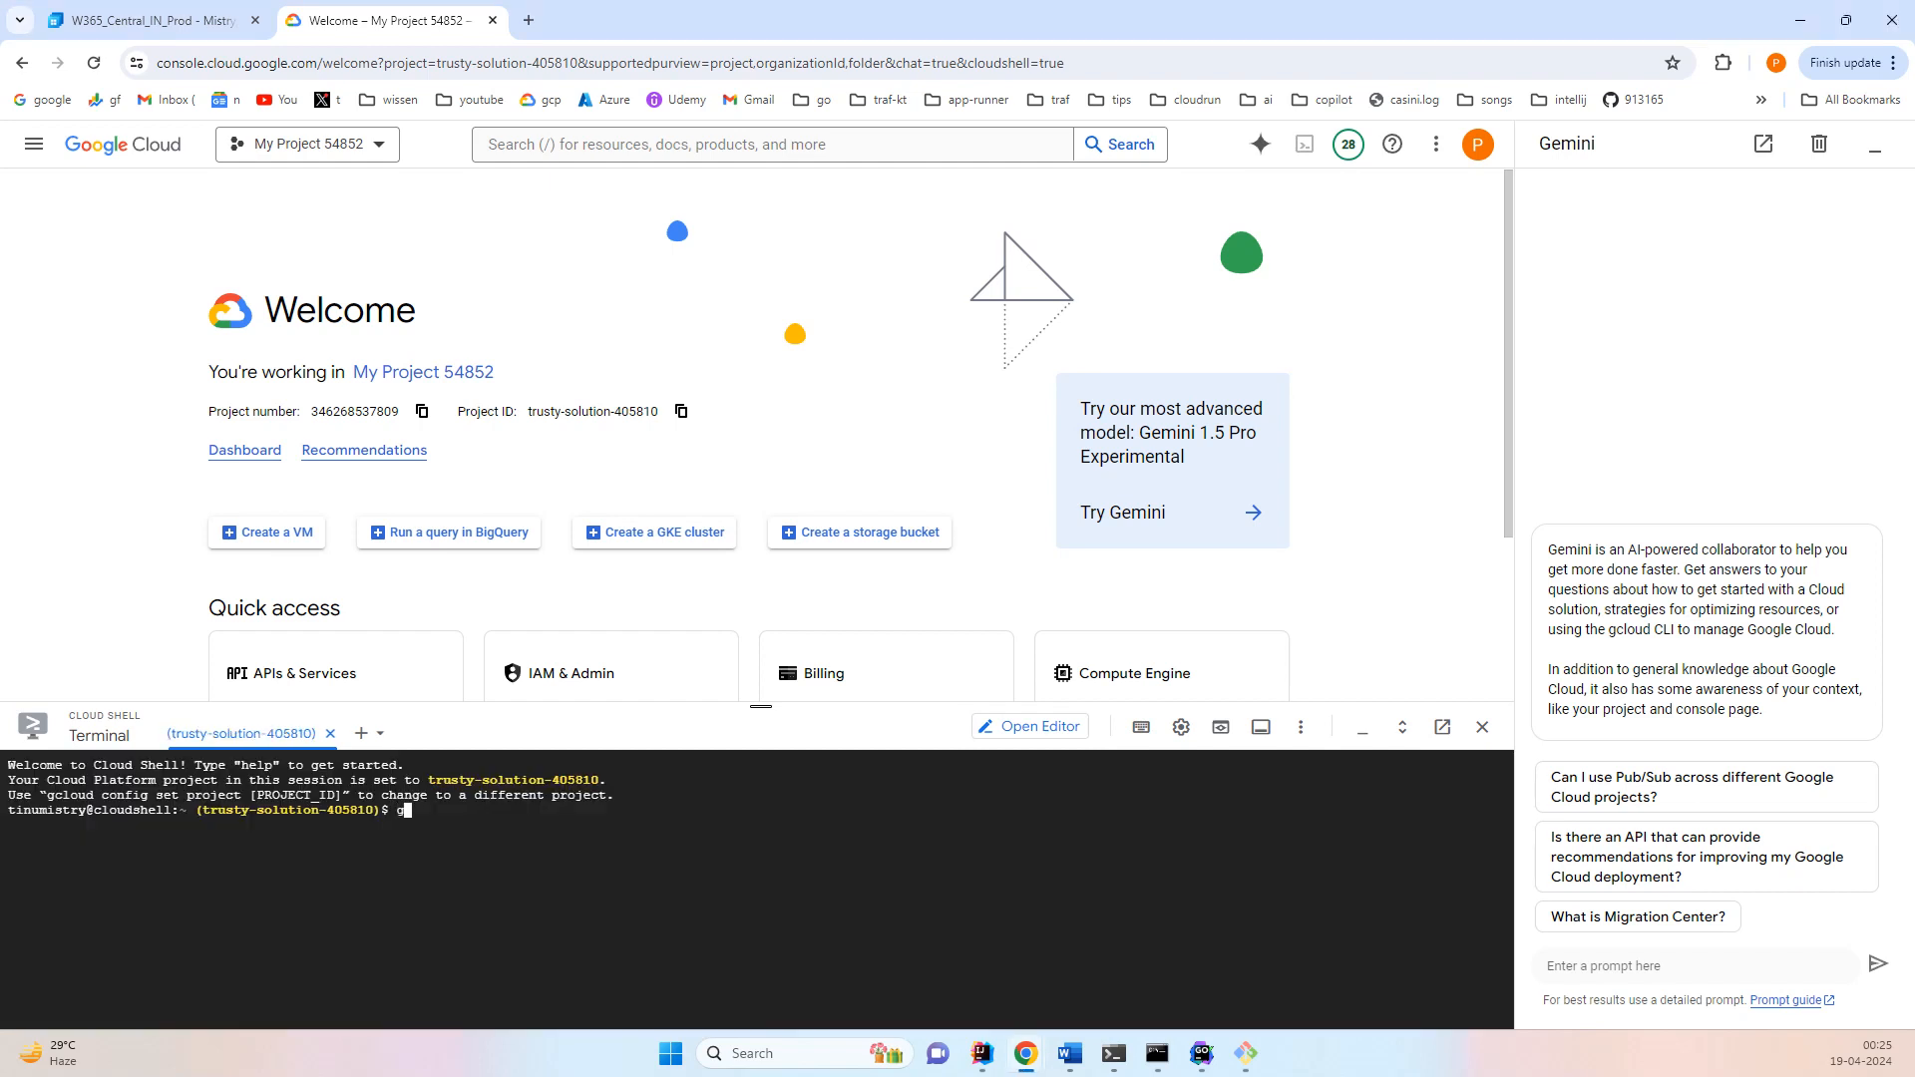
pyautogui.write('on')
pyautogui.press('Return')
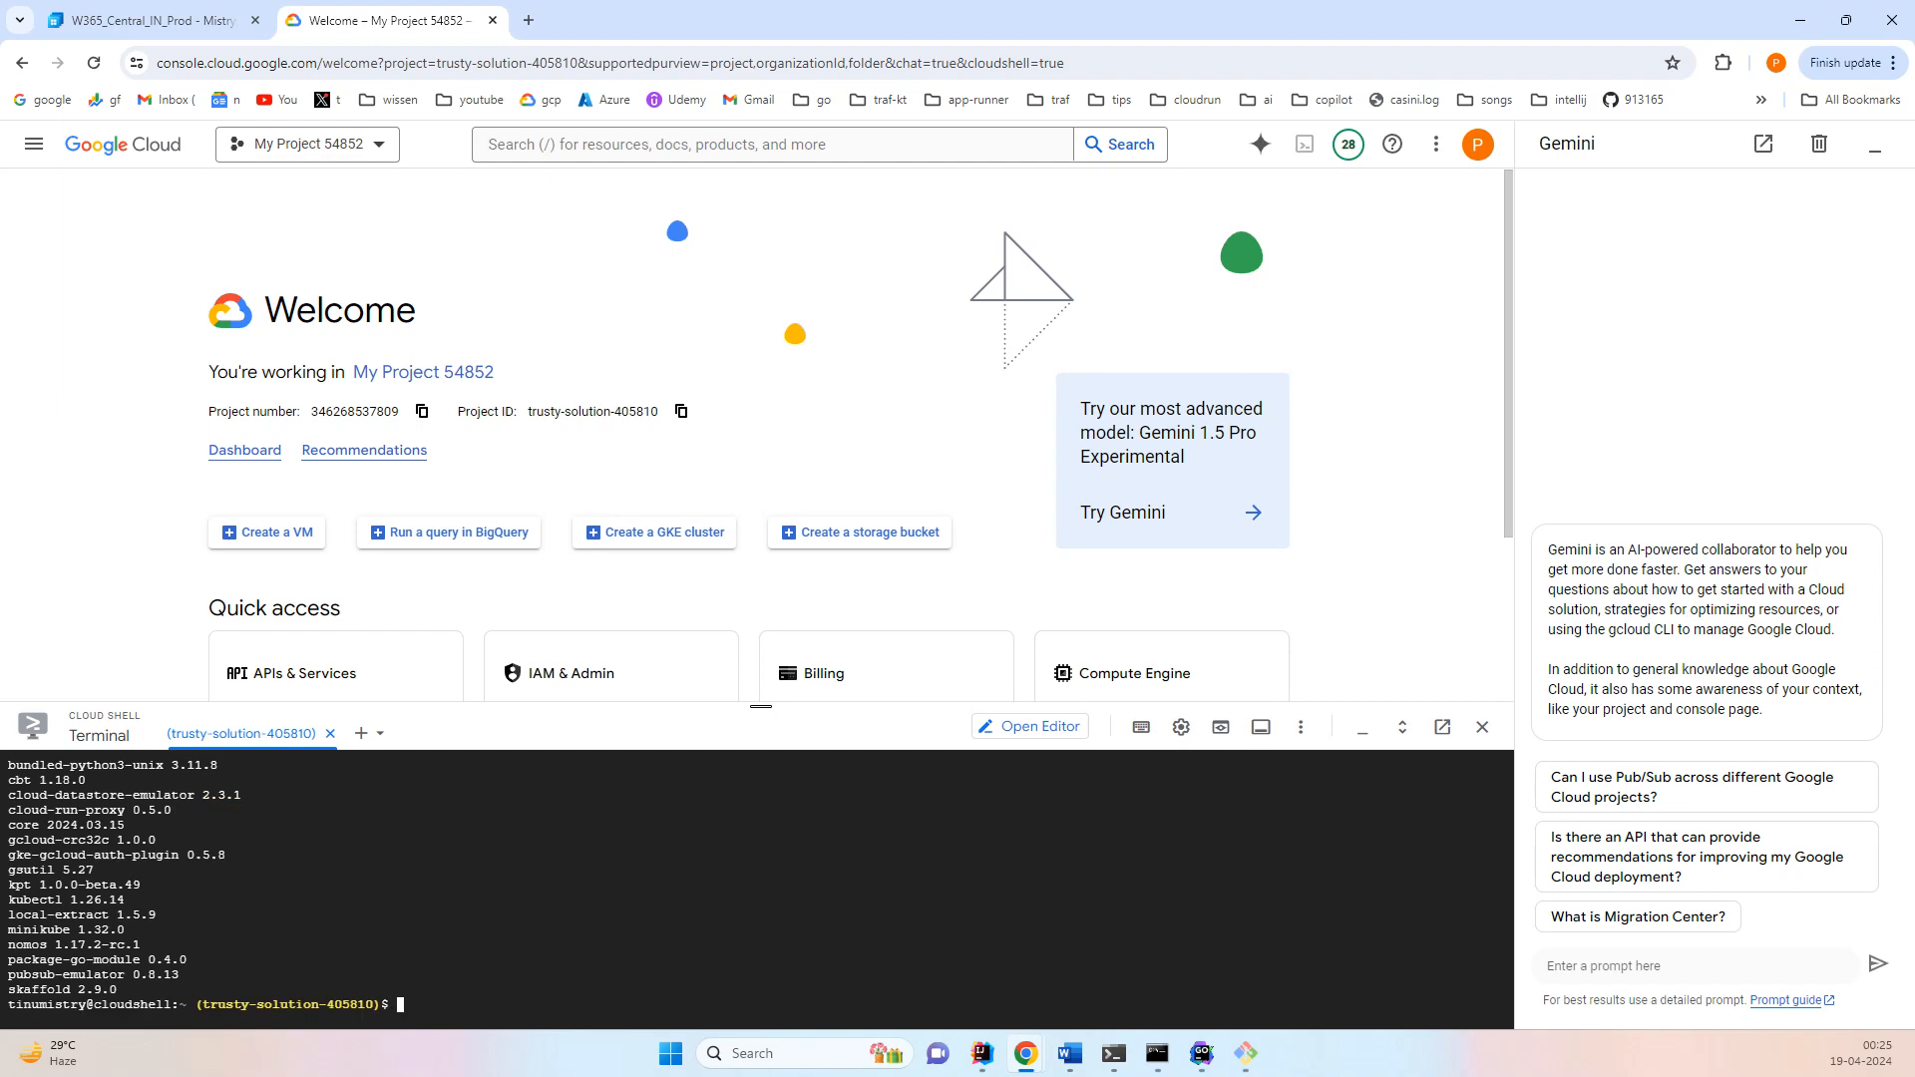
pyautogui.write('clear')
pyautogui.press('Return')
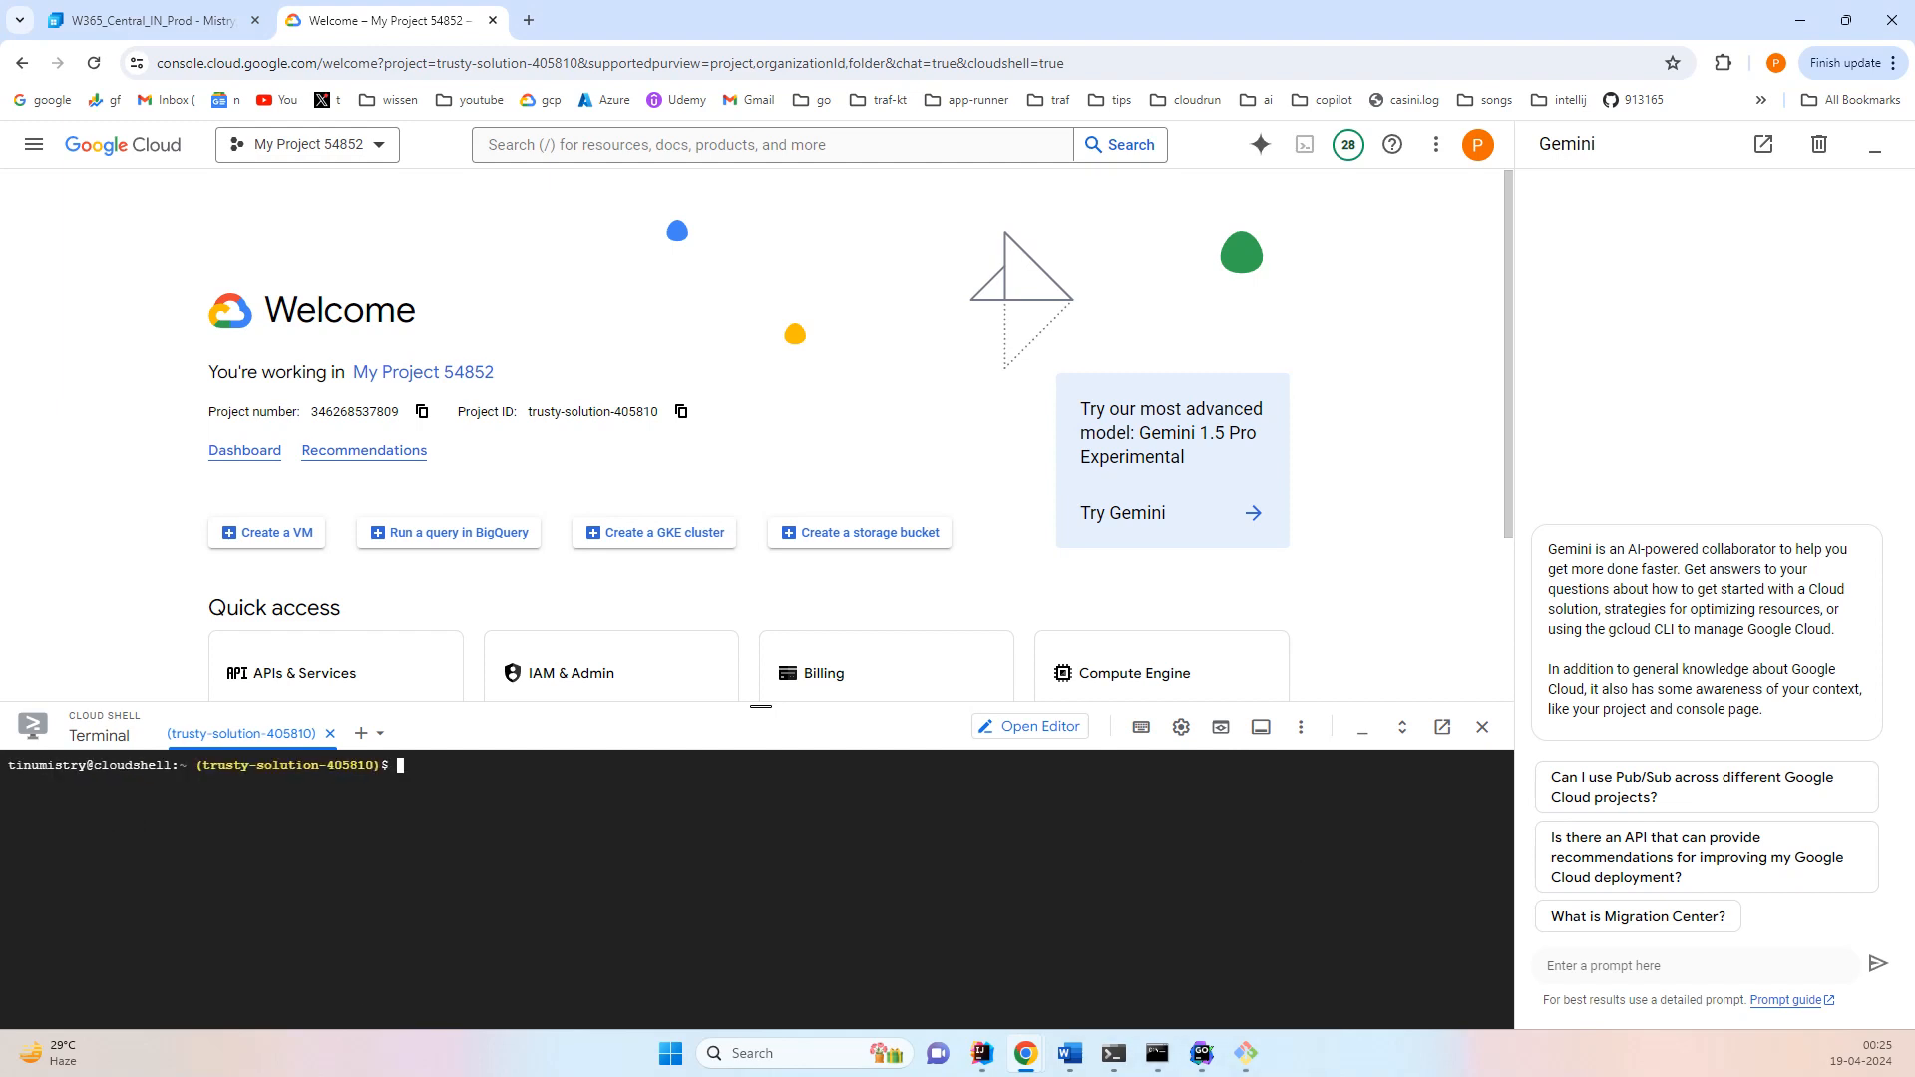
pyautogui.click(1645, 966)
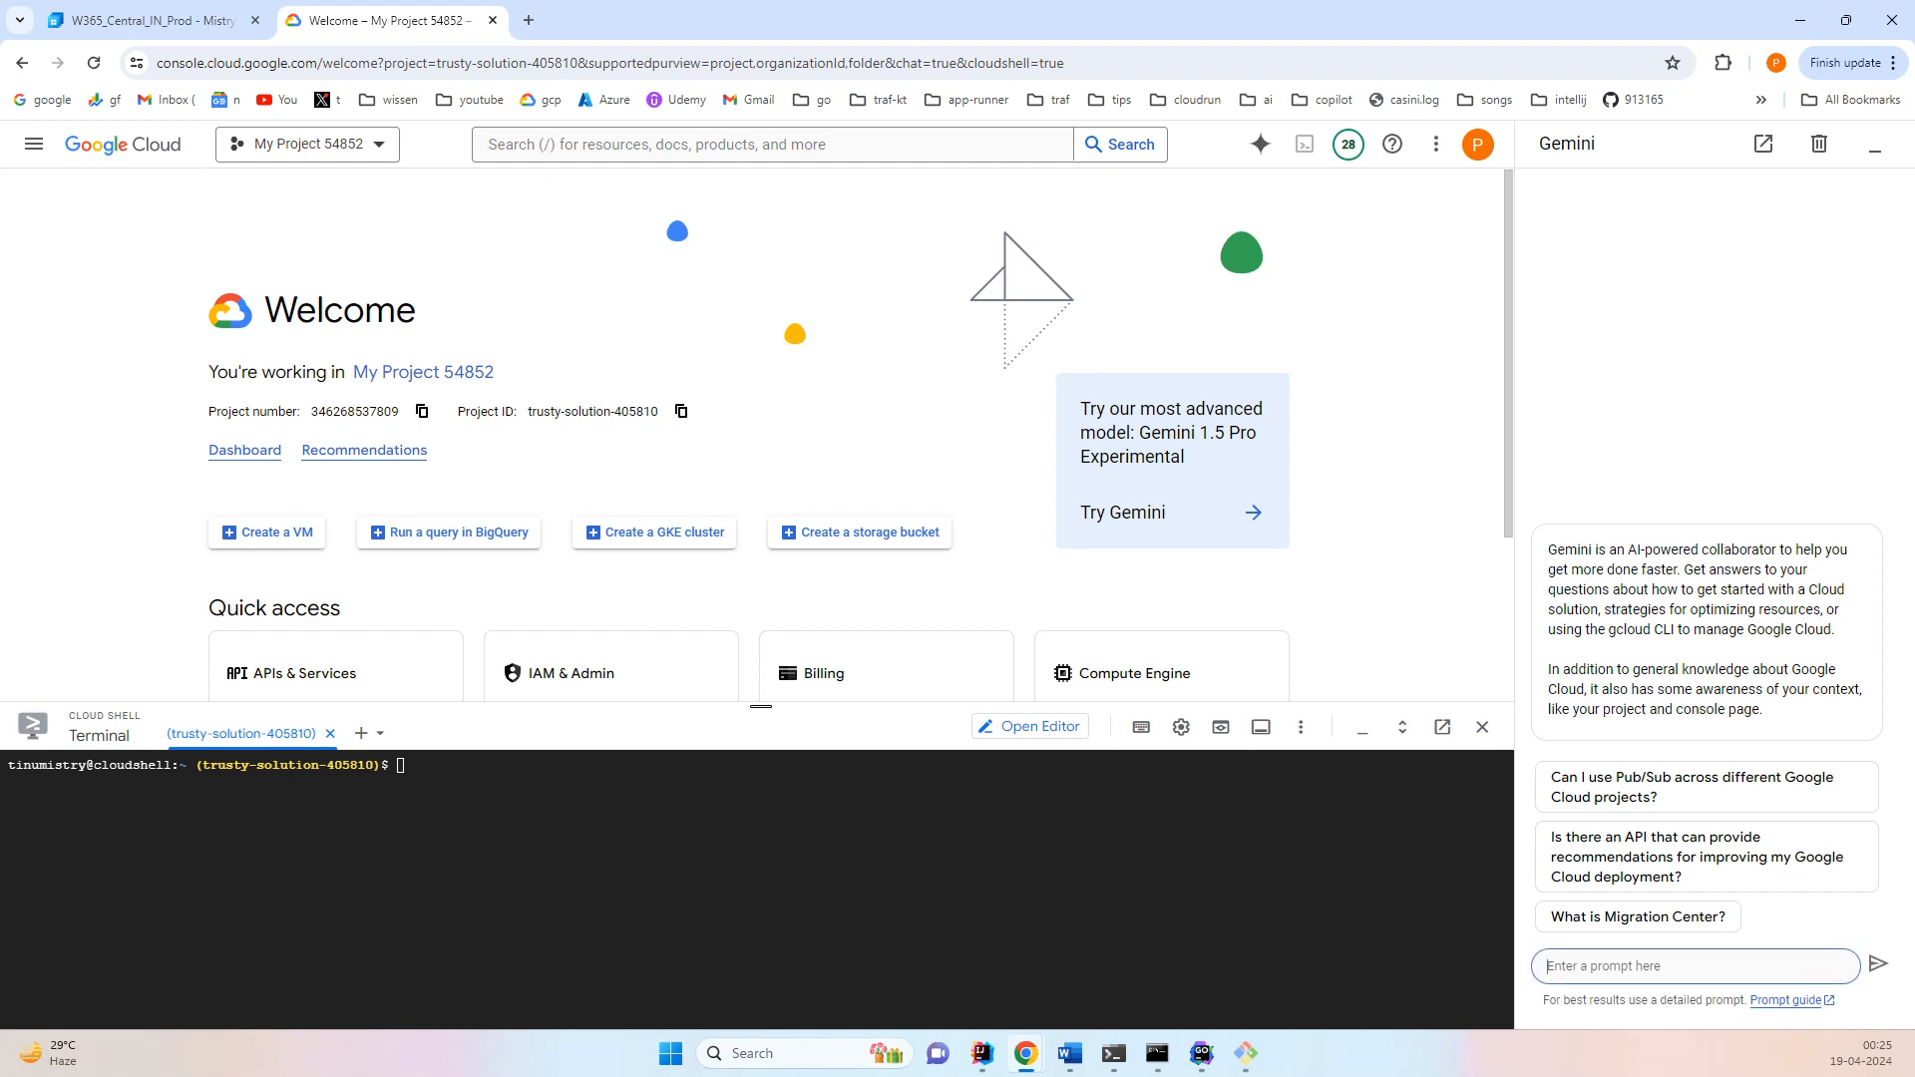
pyautogui.write('asdf')
pyautogui.press('BackSpace')
pyautogui.press('BackSpace')
pyautogui.press('BackSpace')
pyautogui.press('BackSpace')
pyautogui.write('please give me ')
pyautogui.write('my c')
pyautogui.press('BackSpace')
pyautogui.press('BackSpace')
pyautogui.press('BackSpace')
pyautogui.press('BackSpace')
pyautogui.press('BackSpace')
pyautogui.press('BackSpace')
pyautogui.press('BackSpace')
pyautogui.press('BackSpace')
pyautogui.press('BackSpace')
pyautogui.press('BackSpace')
pyautogui.press('BackSpace')
pyautogui.press('BackSpace')
pyautogui.press('BackSpace')
pyautogui.press('BackSpace')
pyautogui.press('BackSpace')
pyautogui.press('BackSpace')
pyautogui.press('BackSpace')
pyautogui.press('BackSpace')
pyautogui.press('BackSpace')
# - Ask Gemini for a gcloud command to create a GKE Autopilot cluster named gkecluster001 in region us cetral 1 with the default project id
pyautogui.write('please give me gcloud command to create')
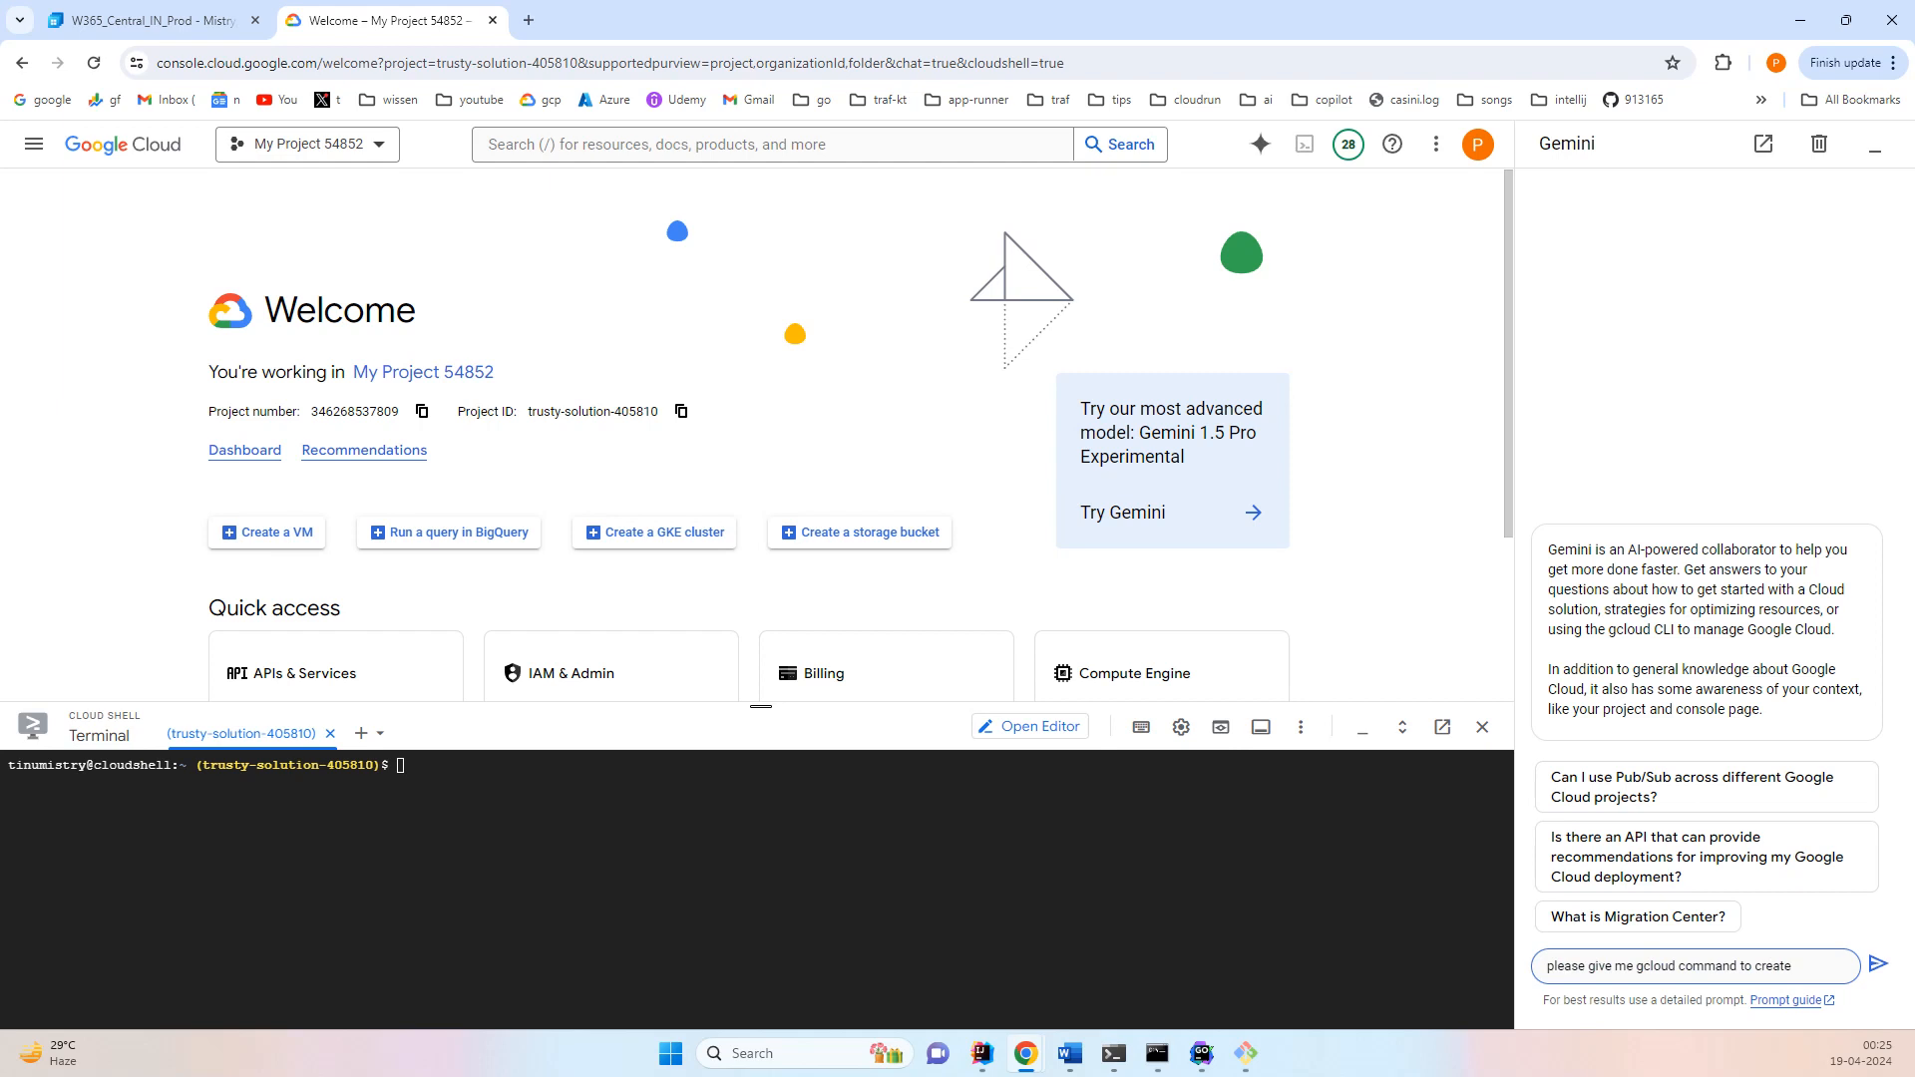
pyautogui.write(' gke autopoi')
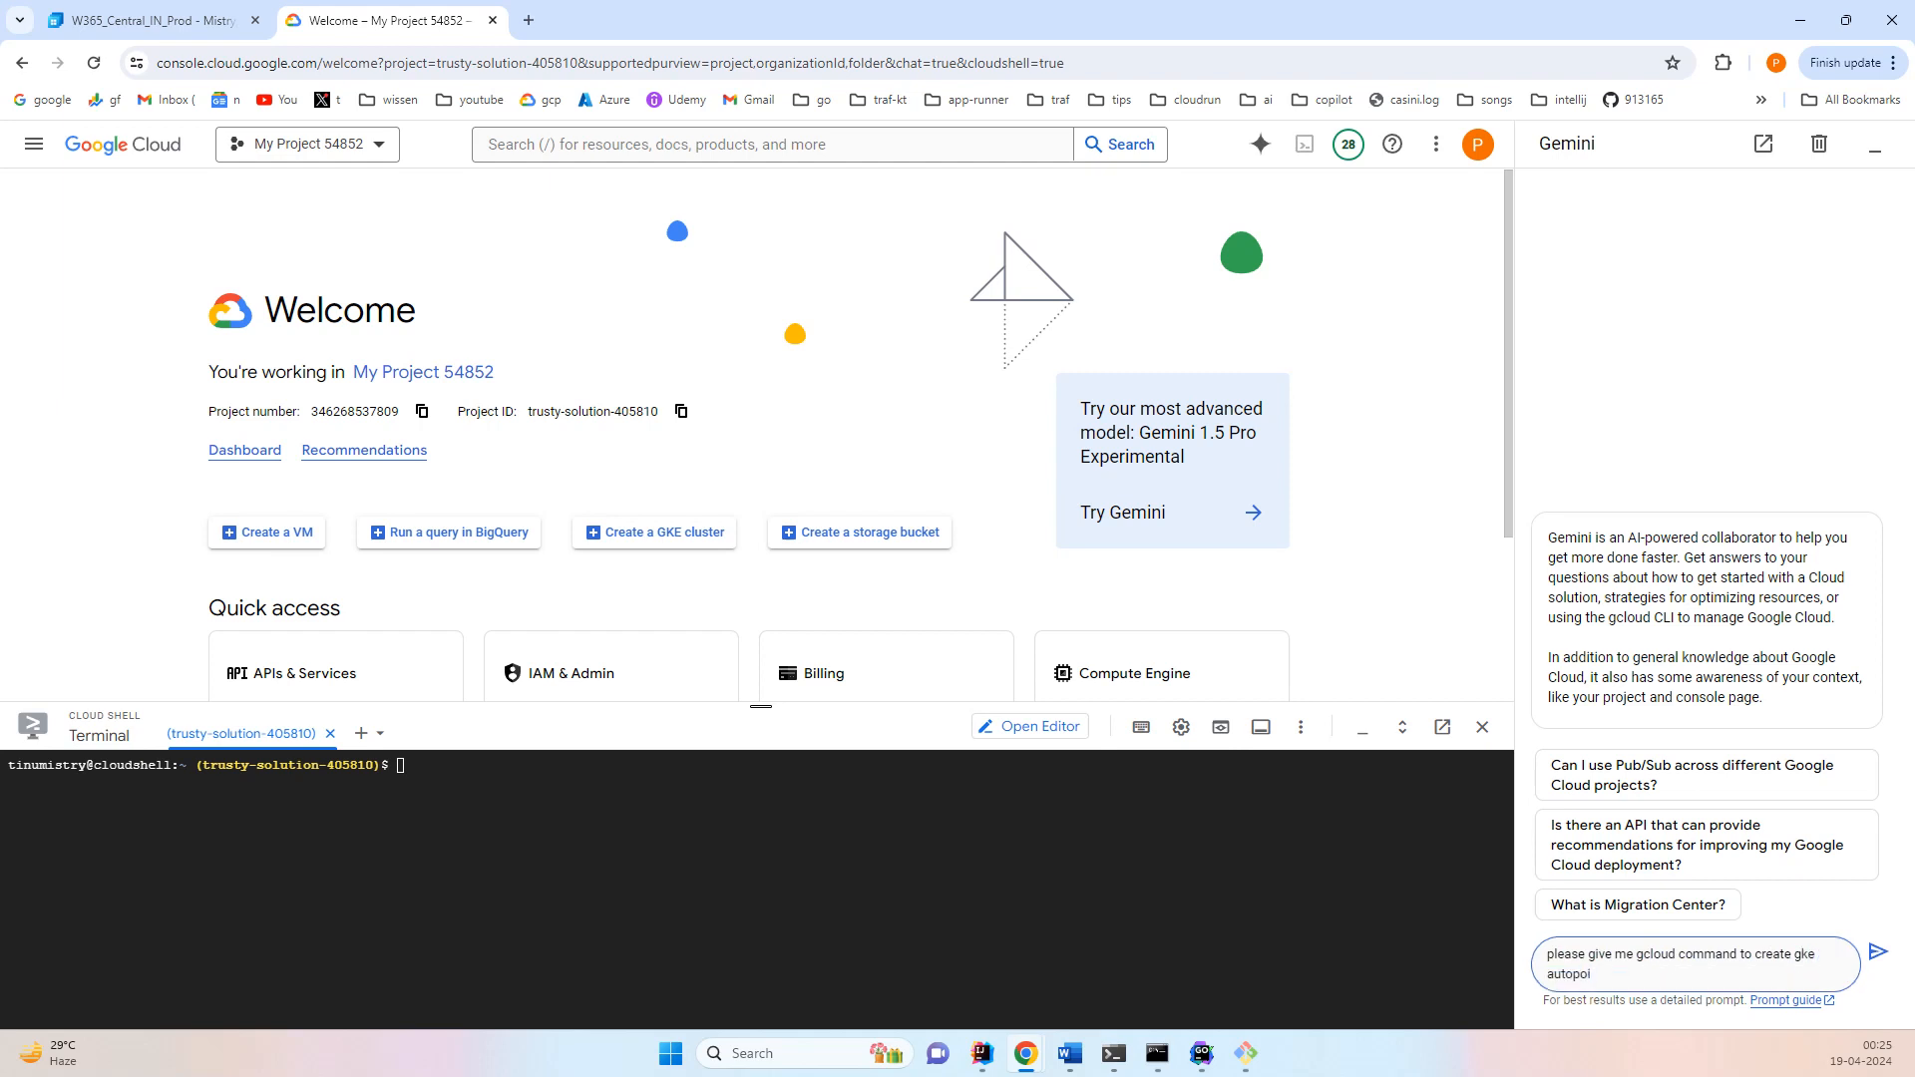
pyautogui.press('BackSpace')
pyautogui.press('BackSpace')
pyautogui.write('ilot with region us cetral 1 and cluster name as gke-')
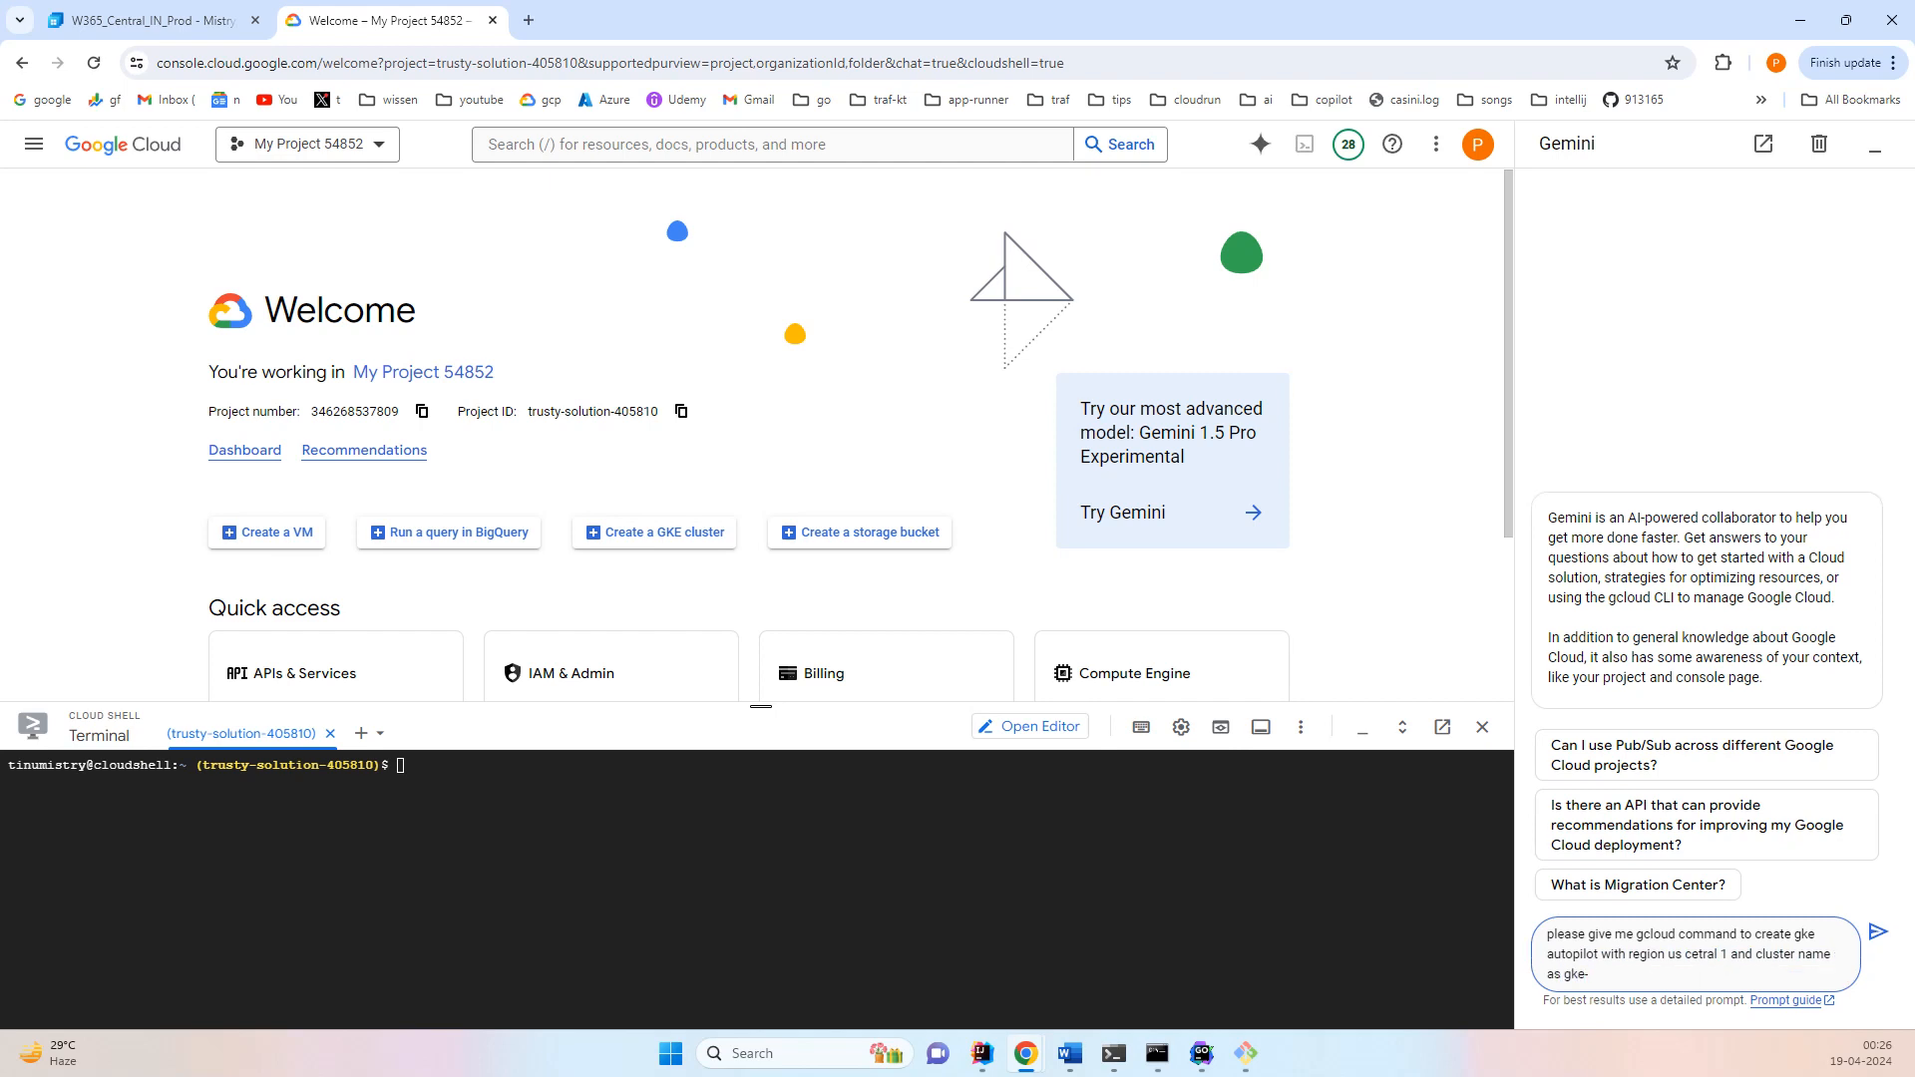
pyautogui.write('001')
pyautogui.write('clust')
pyautogui.write('er')
pyautogui.press('End')
pyautogui.write('with default pr')
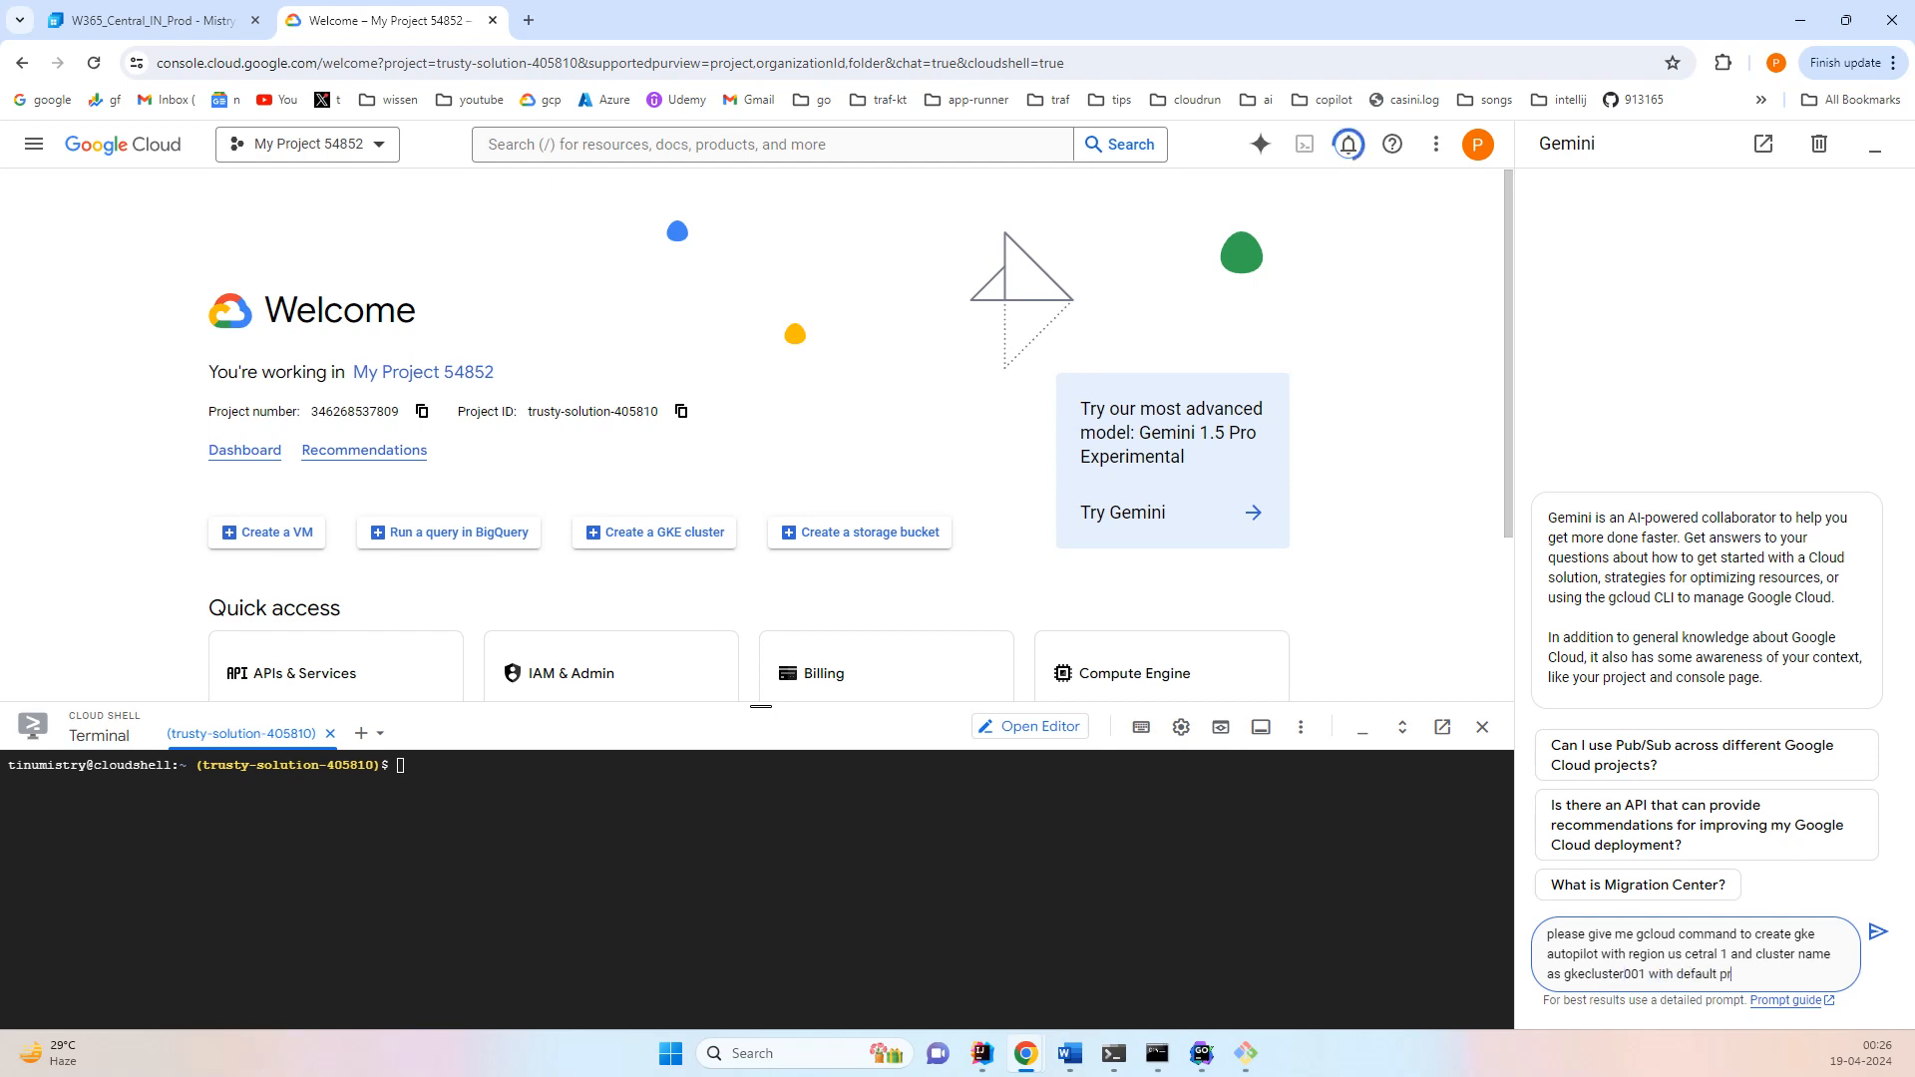
pyautogui.write('oject id')
pyautogui.press('Return')
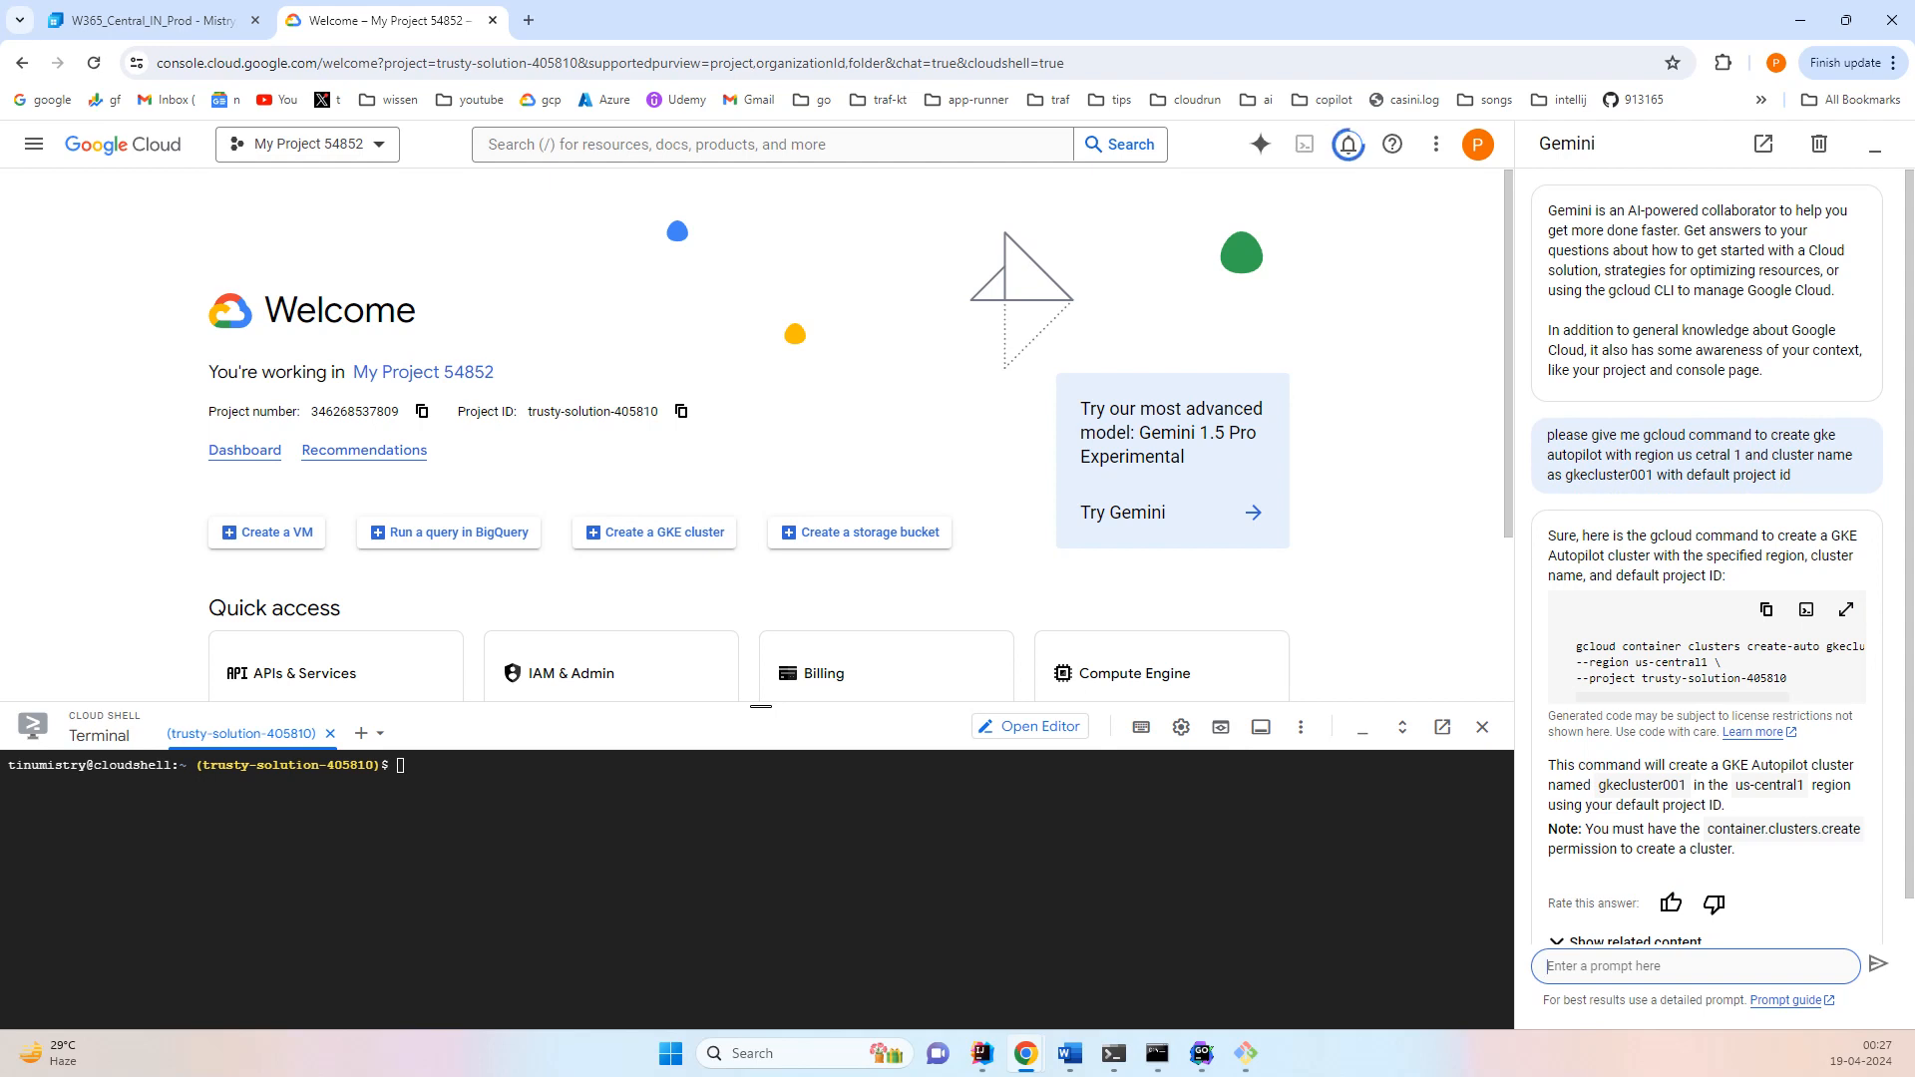
# - Review the full width of the gcloud command Gemini generated and copy all three of its lines
pyautogui.hscroll(3, 1705, 663)
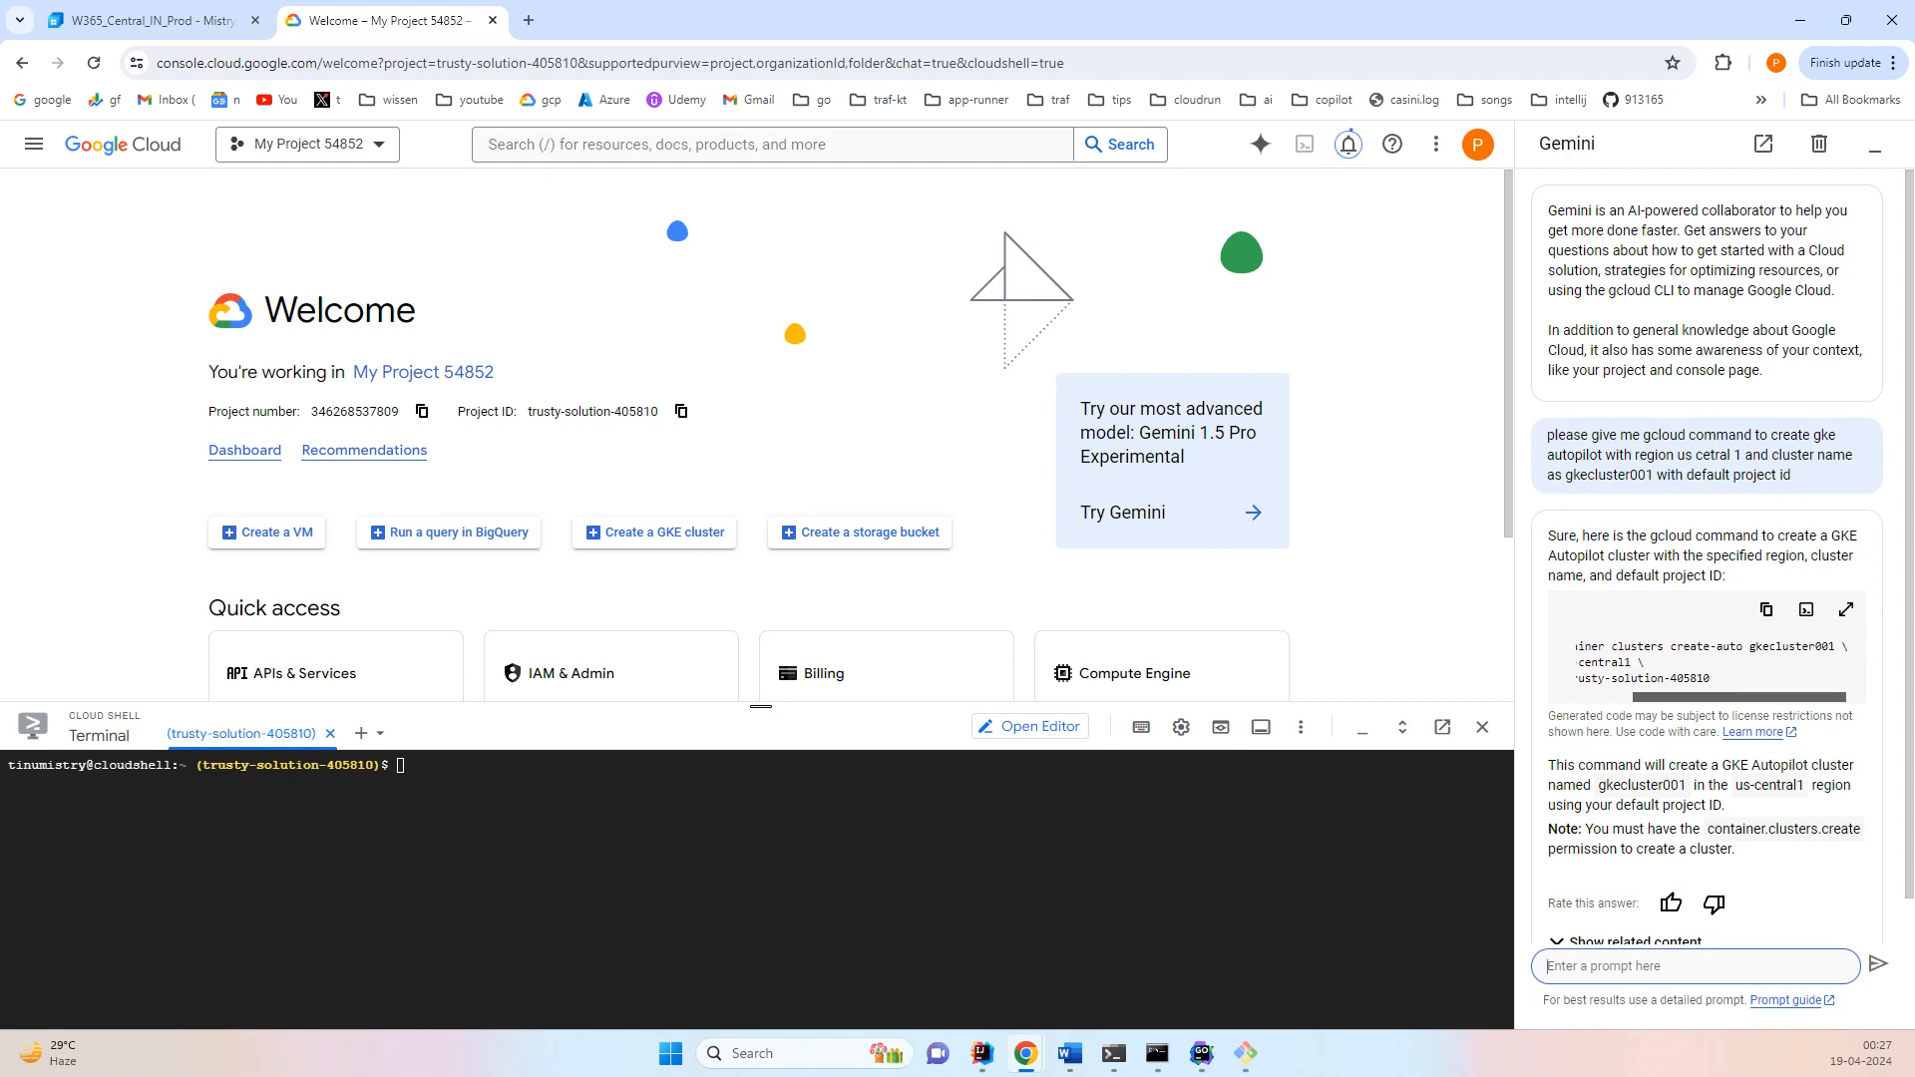
pyautogui.hscroll(-3, 1706, 663)
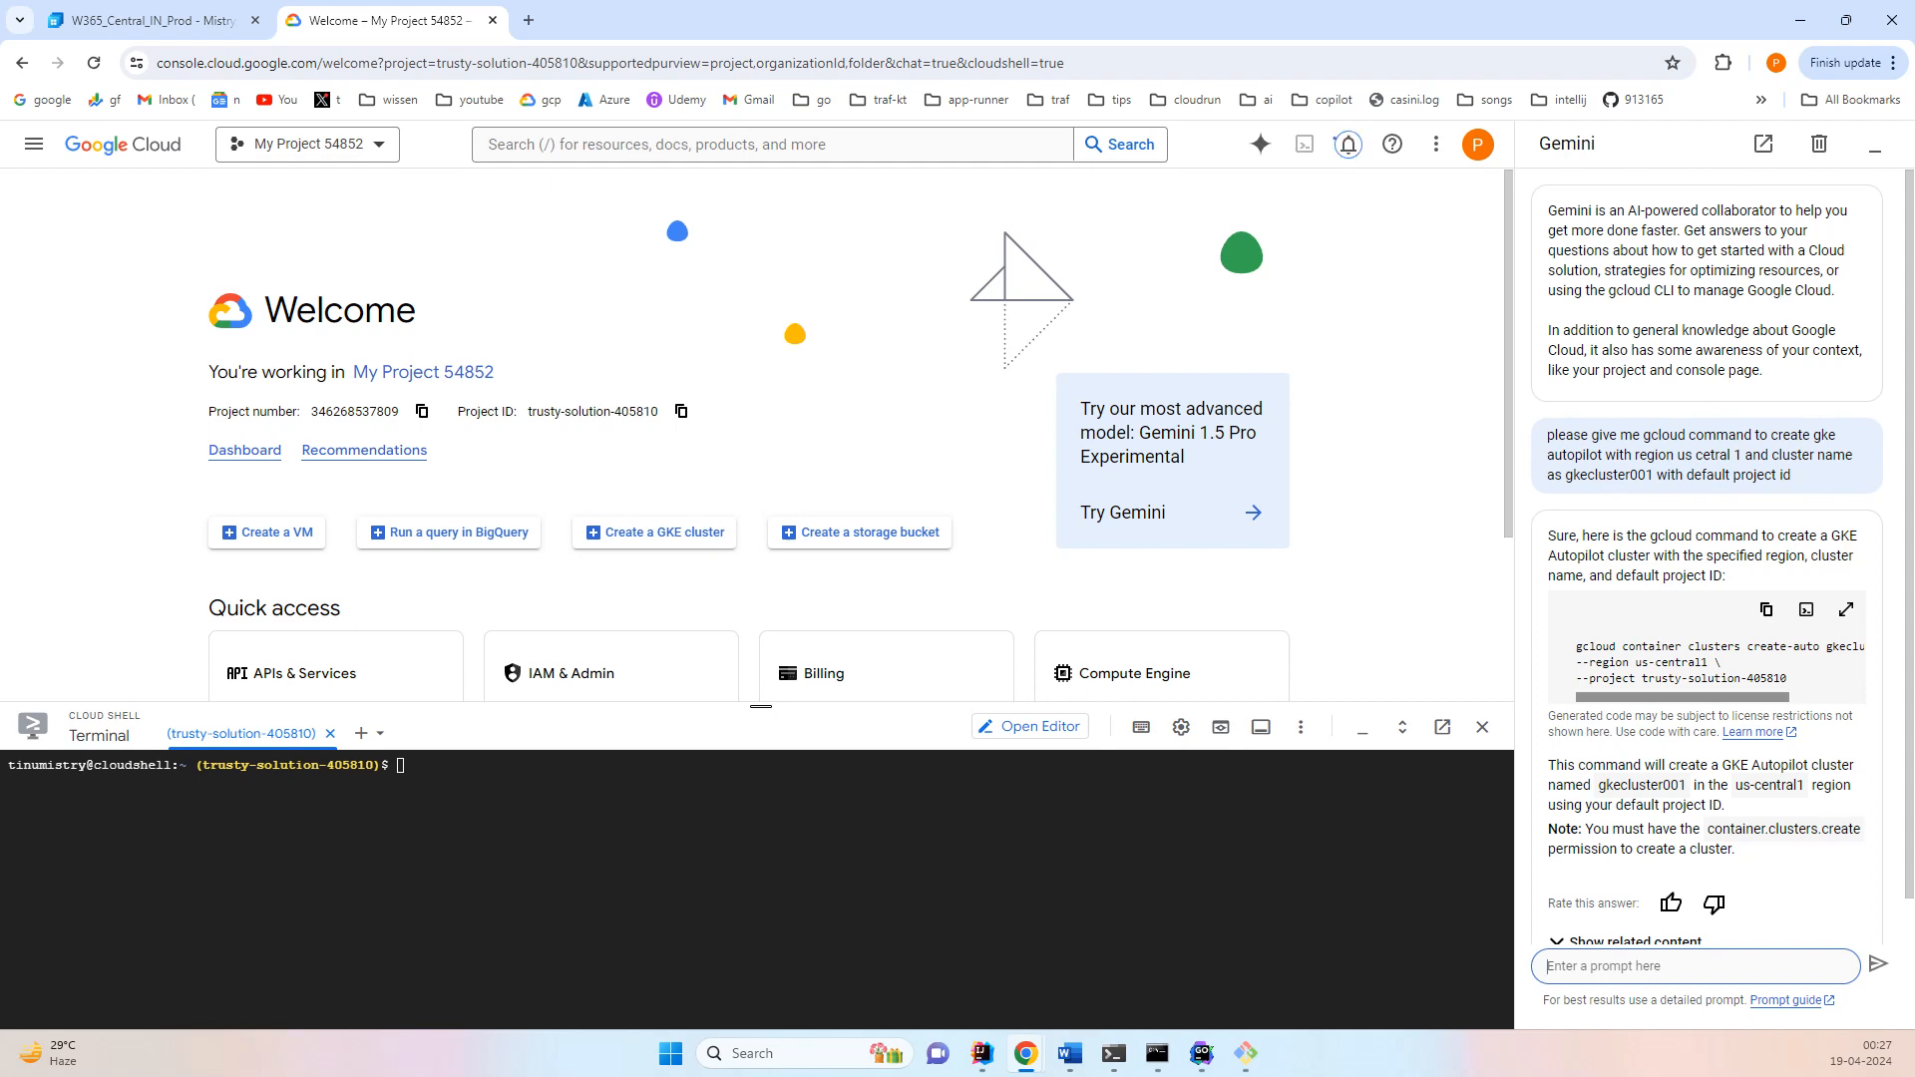
pyautogui.hscroll(5, 1706, 663)
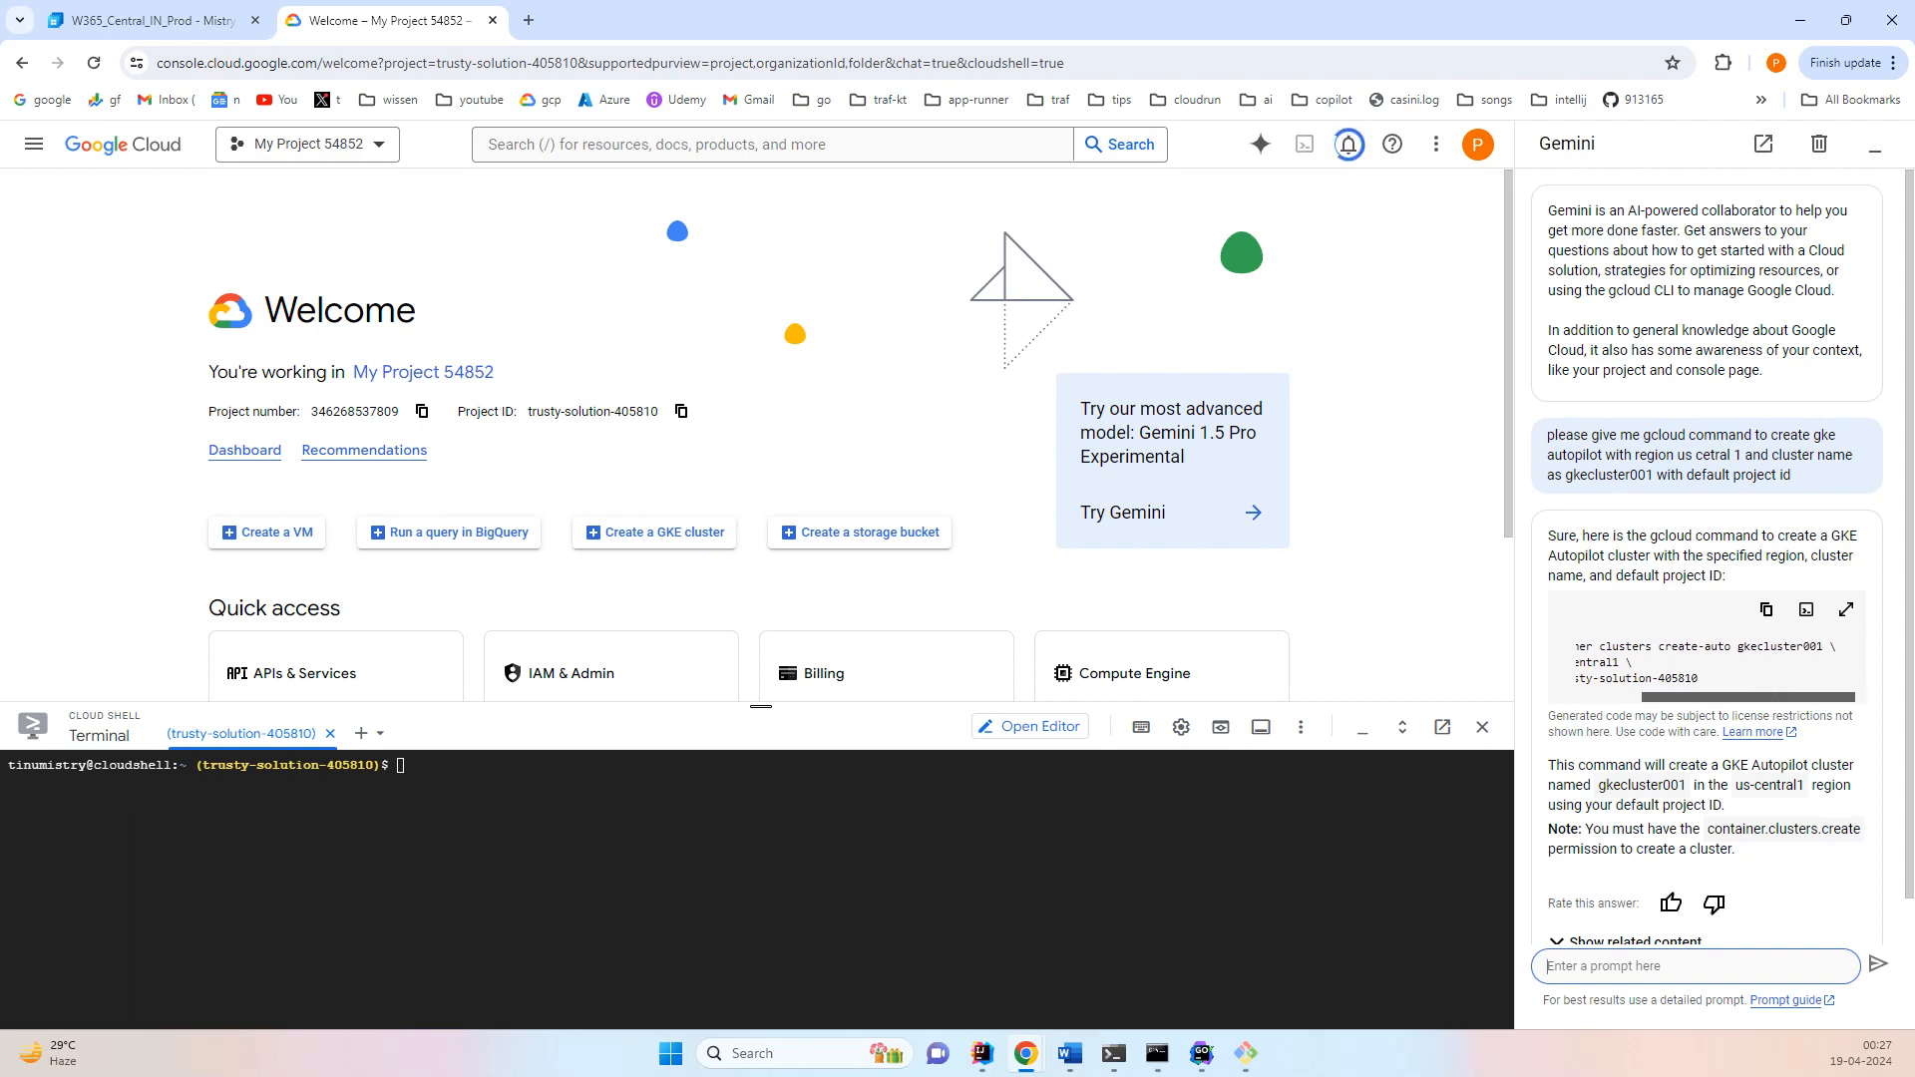
pyautogui.hscroll(-5, 1706, 663)
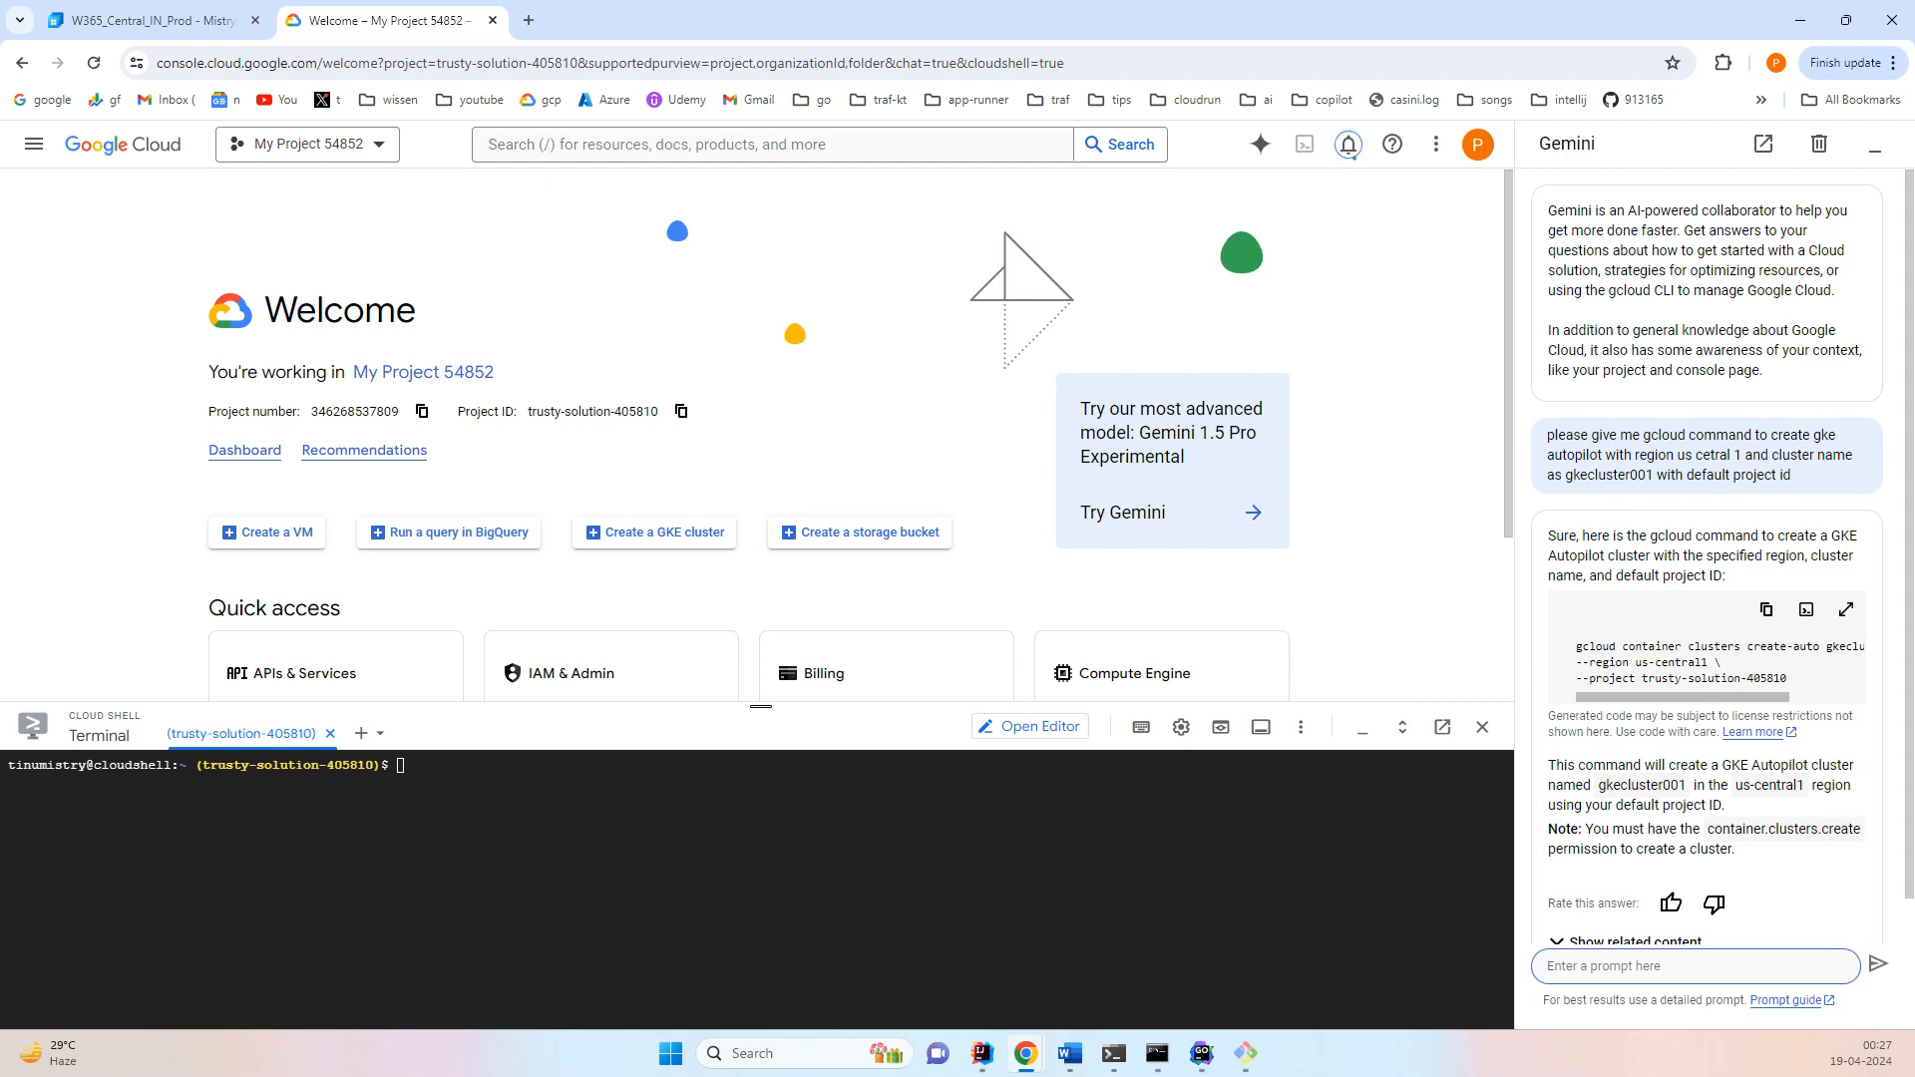
pyautogui.moveTo(1576, 646); pyautogui.dragTo(1788, 679)
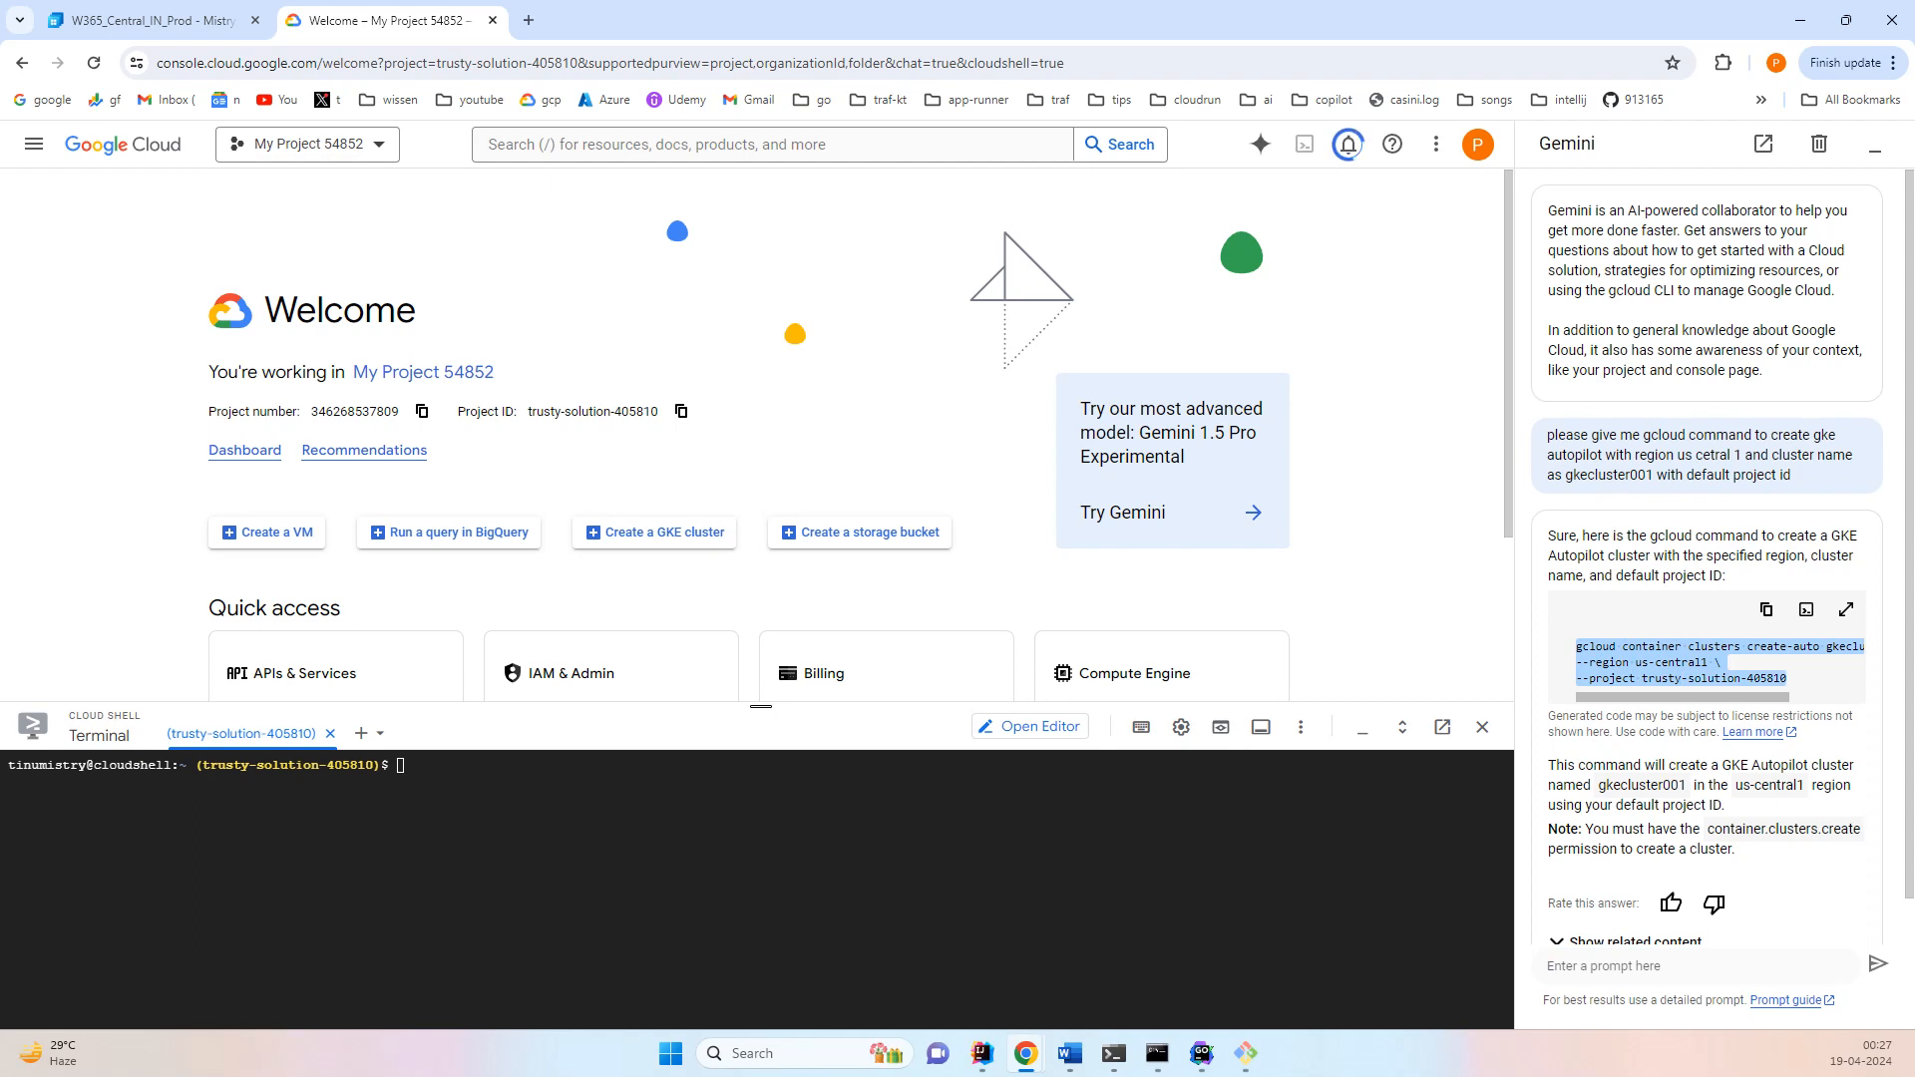
pyautogui.hotkey('ctrl', 'c')
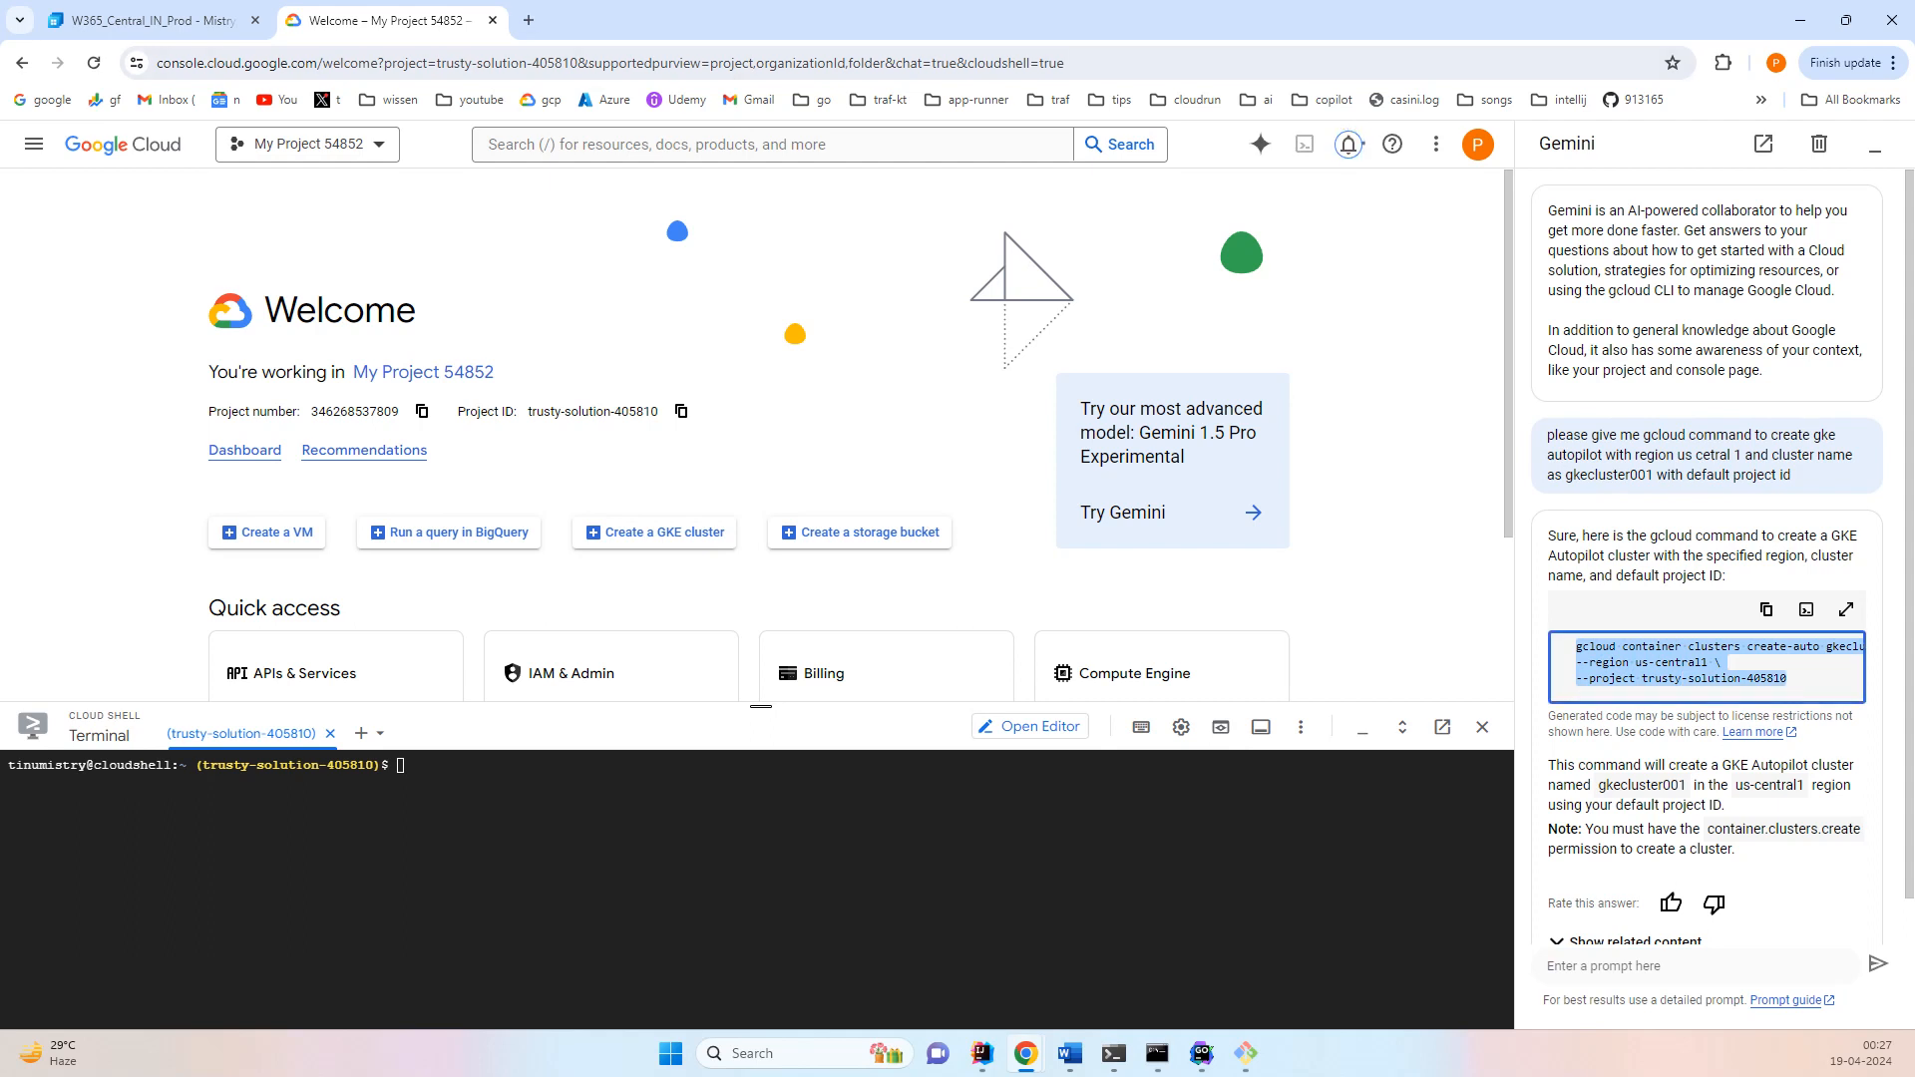
# - Search the web in a new browser tab for "gke create using gcloud autopilot"
pyautogui.hotkey('ctrl', 't')
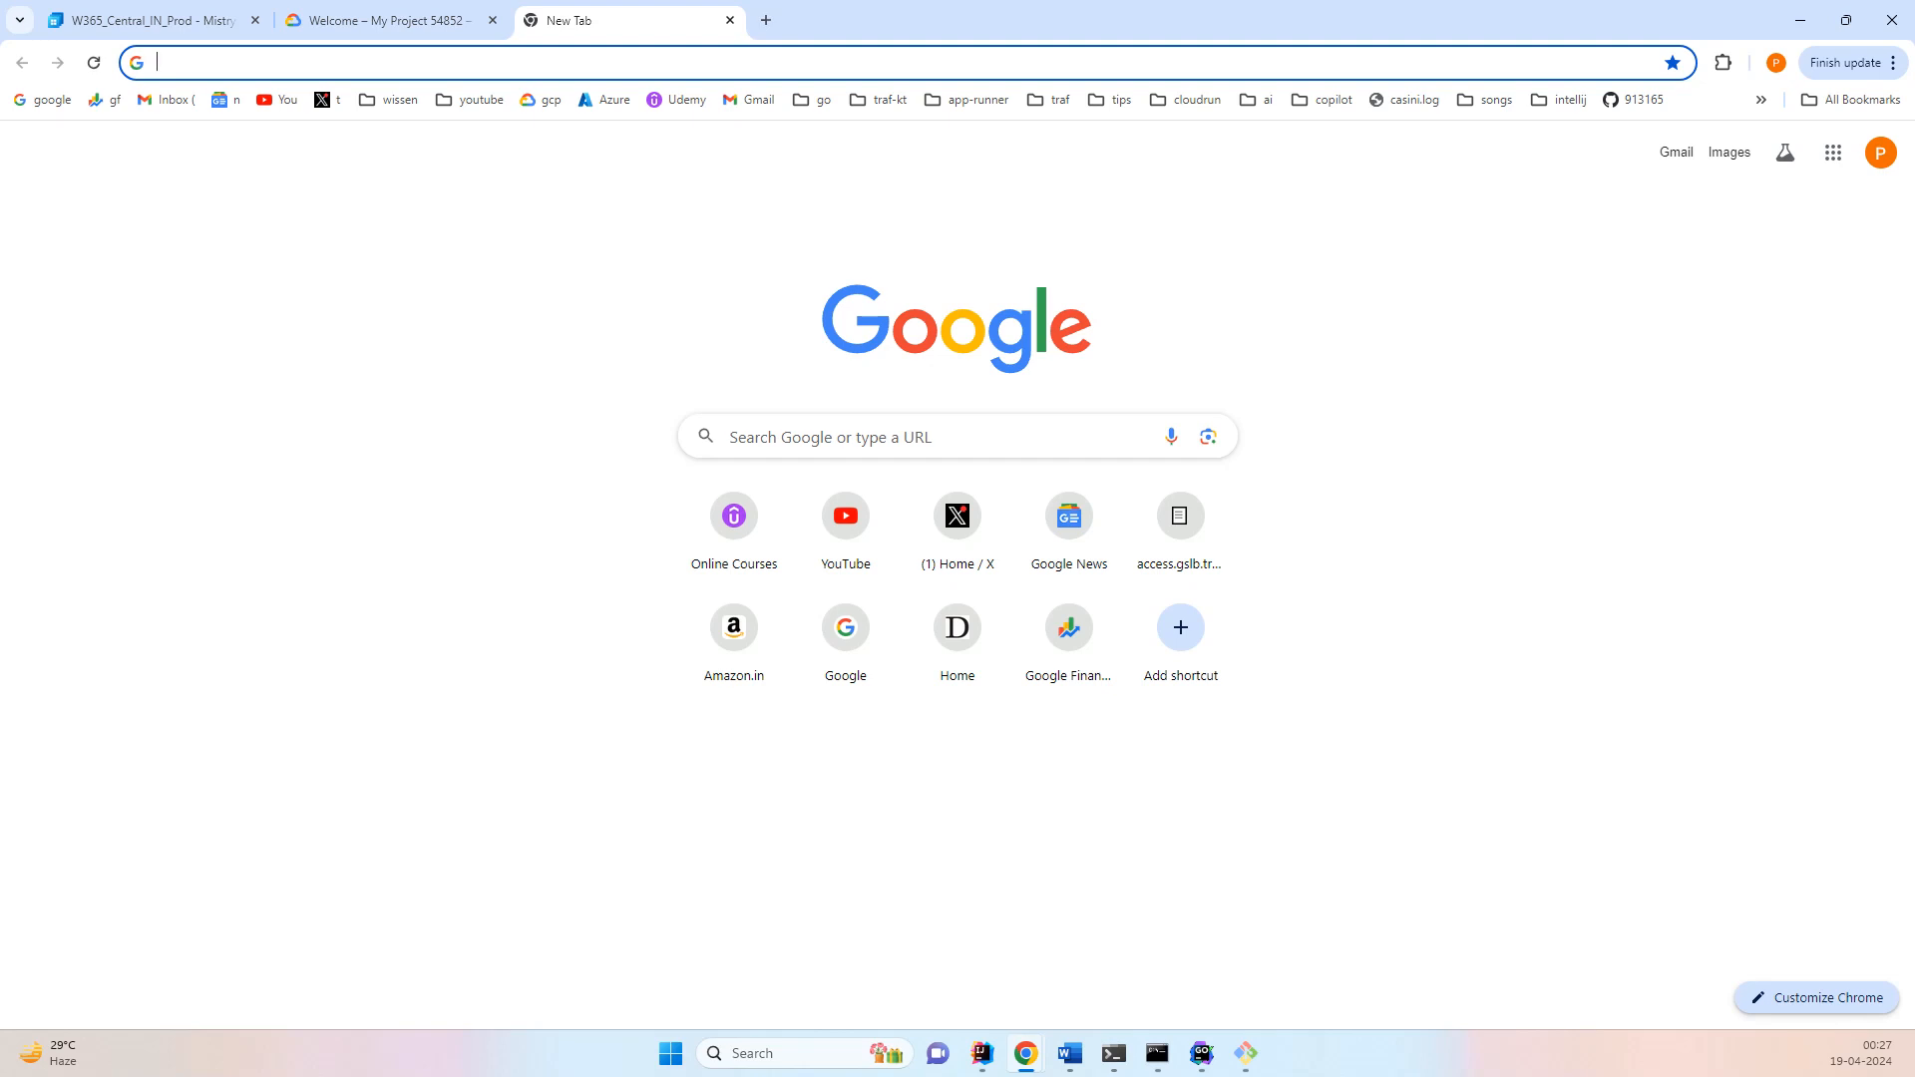
pyautogui.write('g')
pyautogui.press('BackSpace')
pyautogui.press('BackSpace')
pyautogui.write('gke create ')
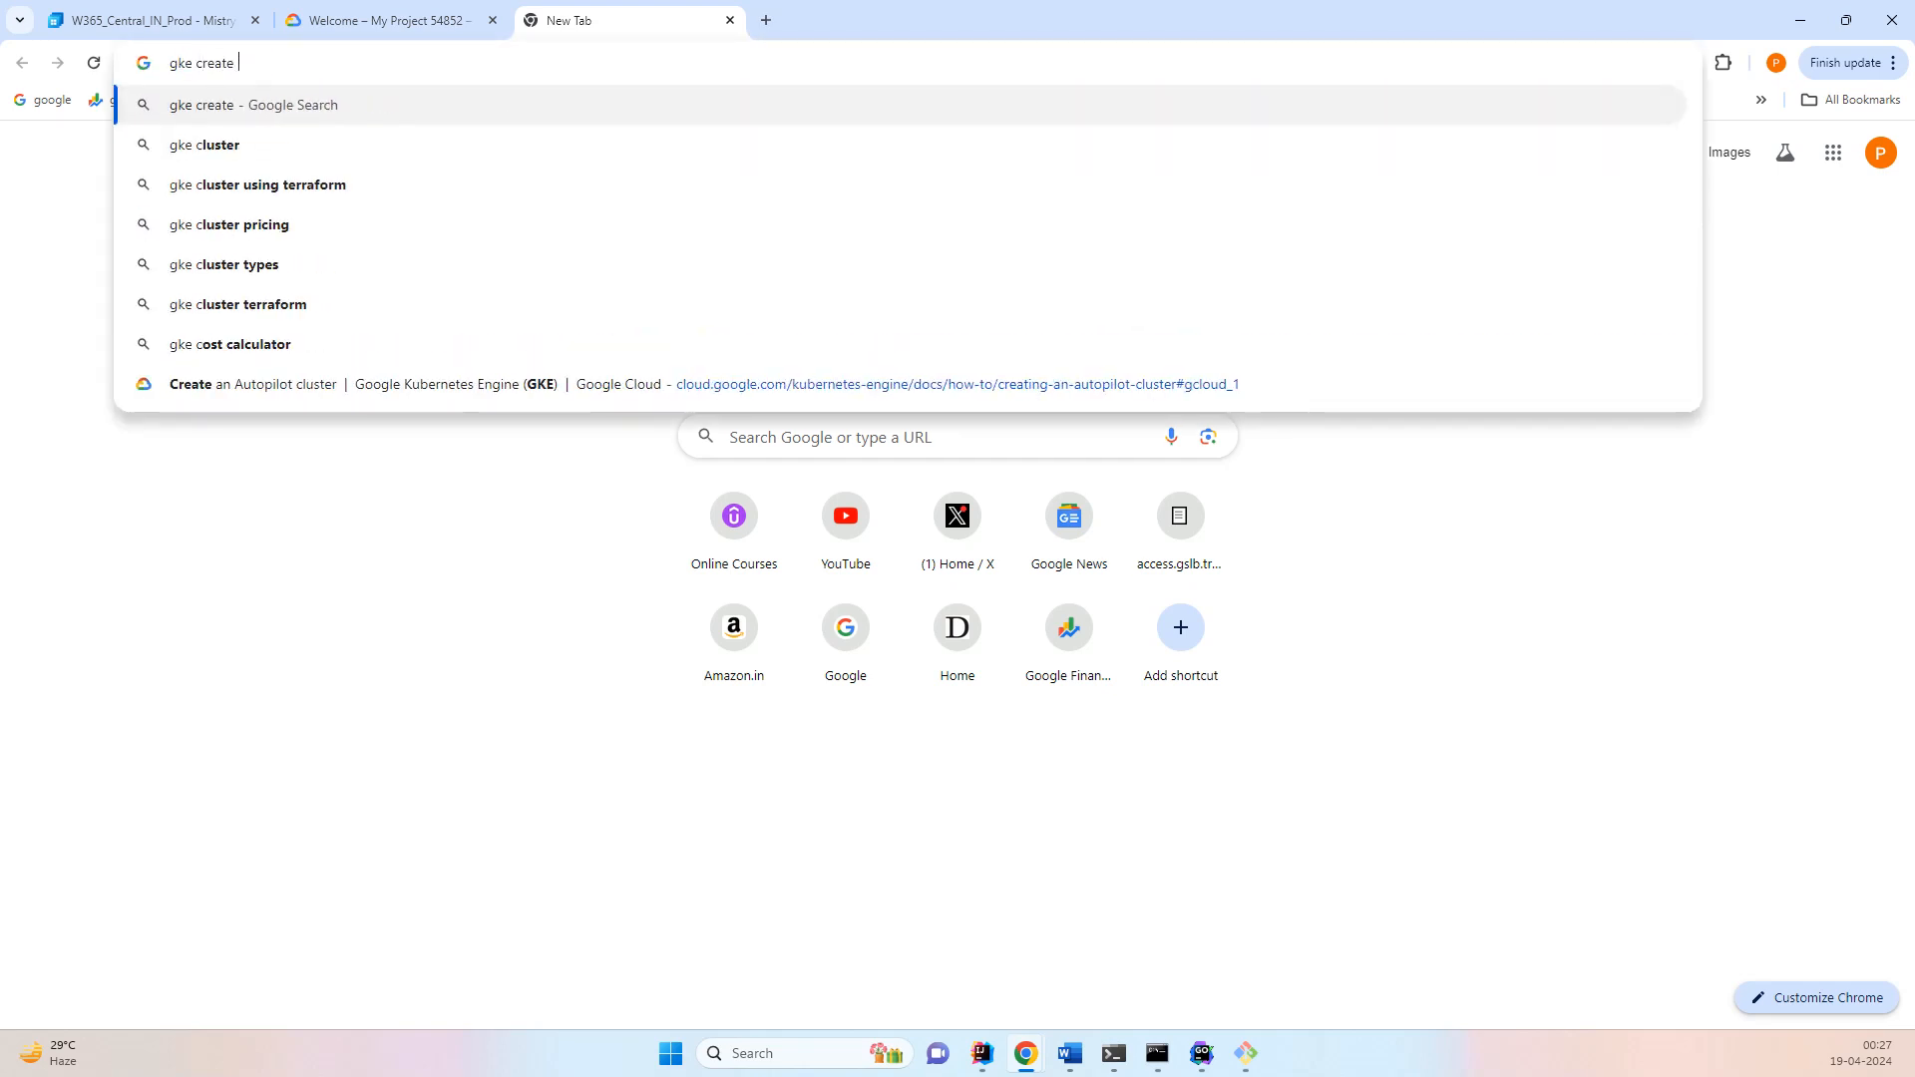
pyautogui.write('using gcloud ')
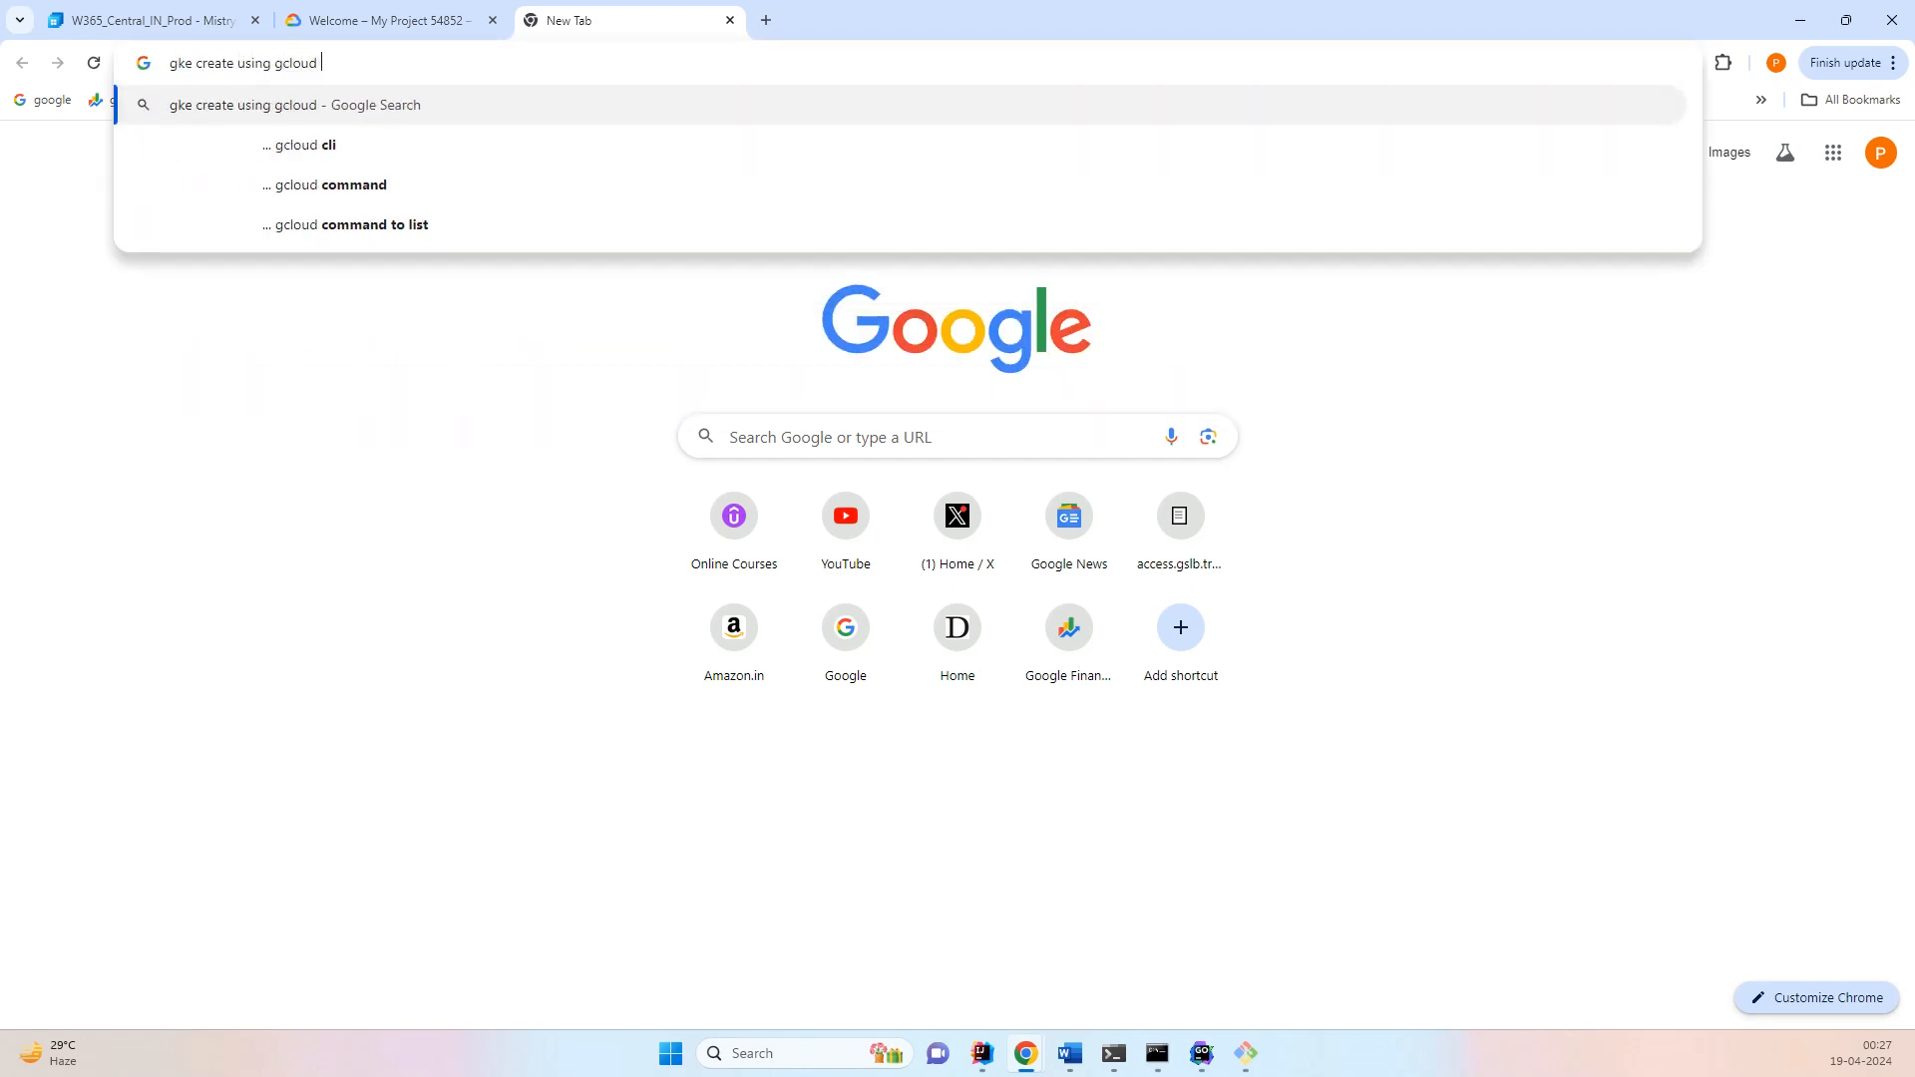
pyautogui.write('autopi')
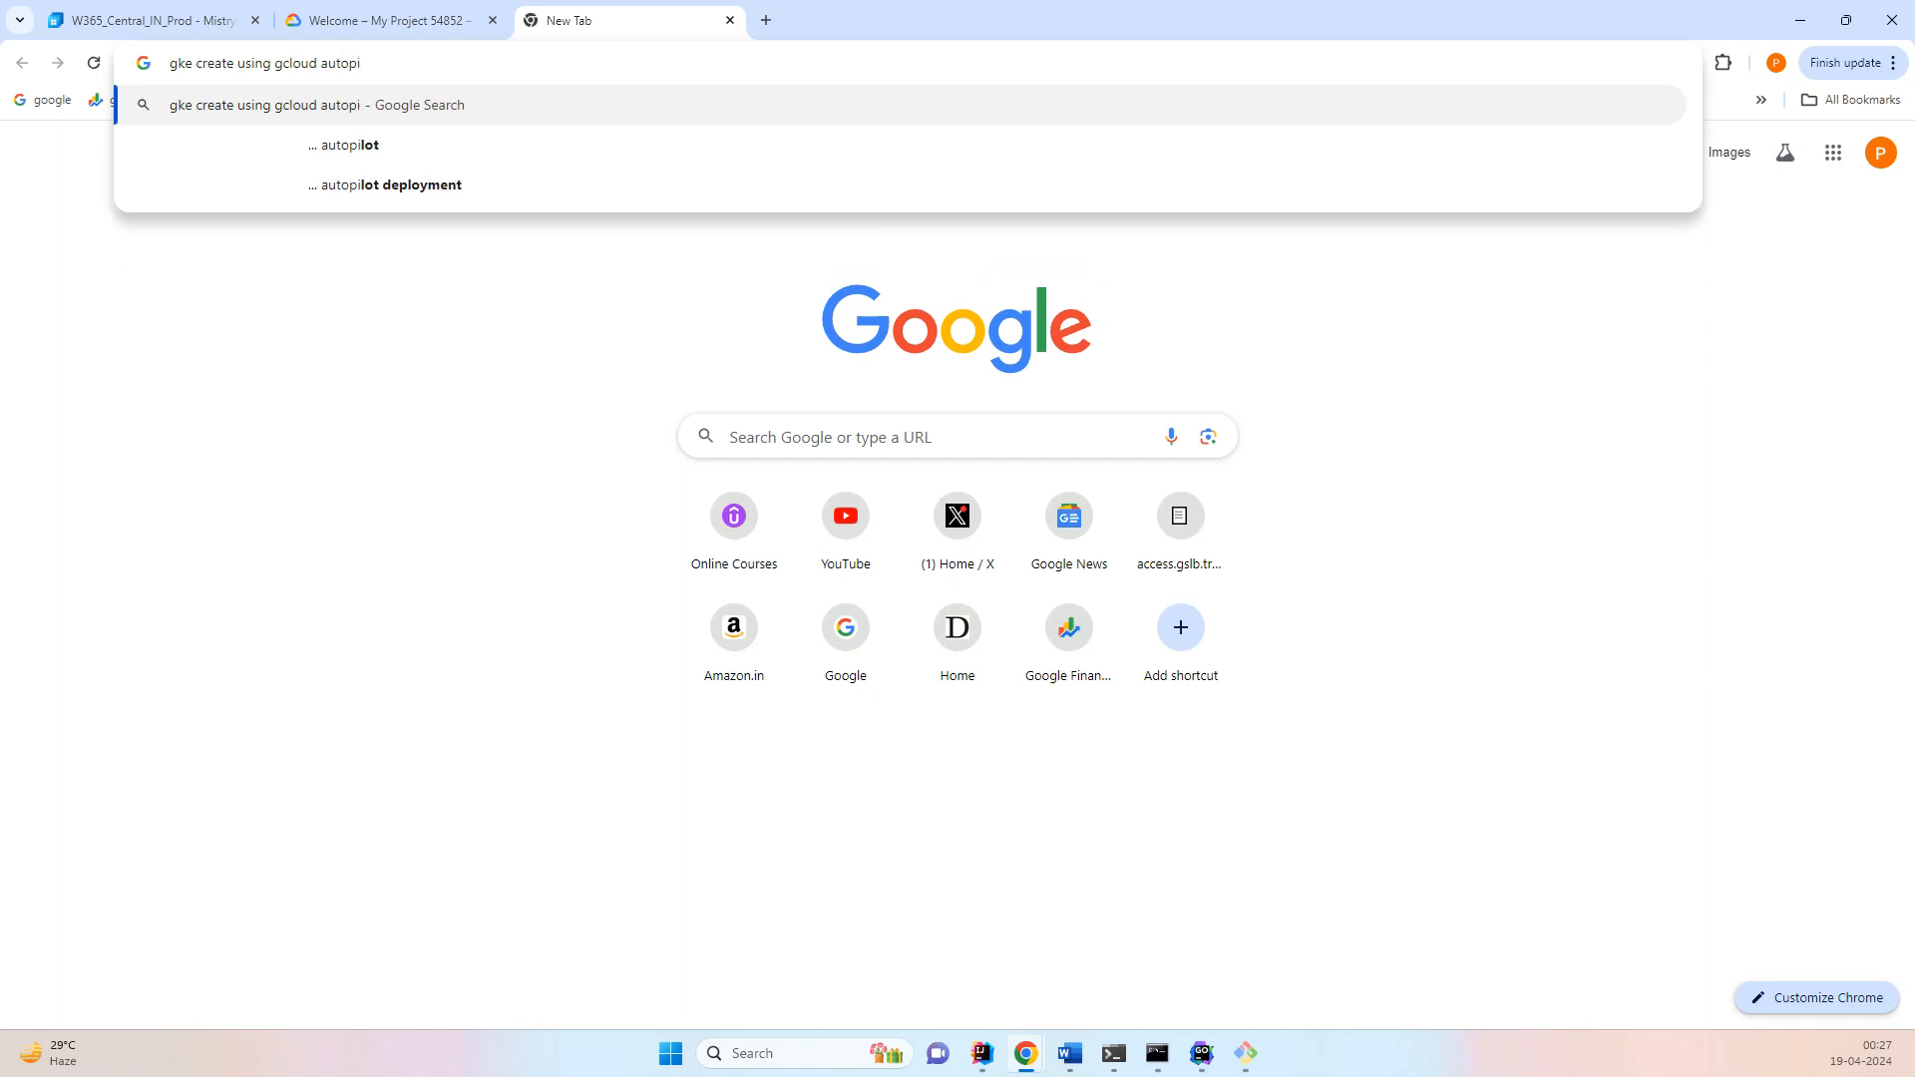
pyautogui.press('Down')
pyautogui.press('Return')
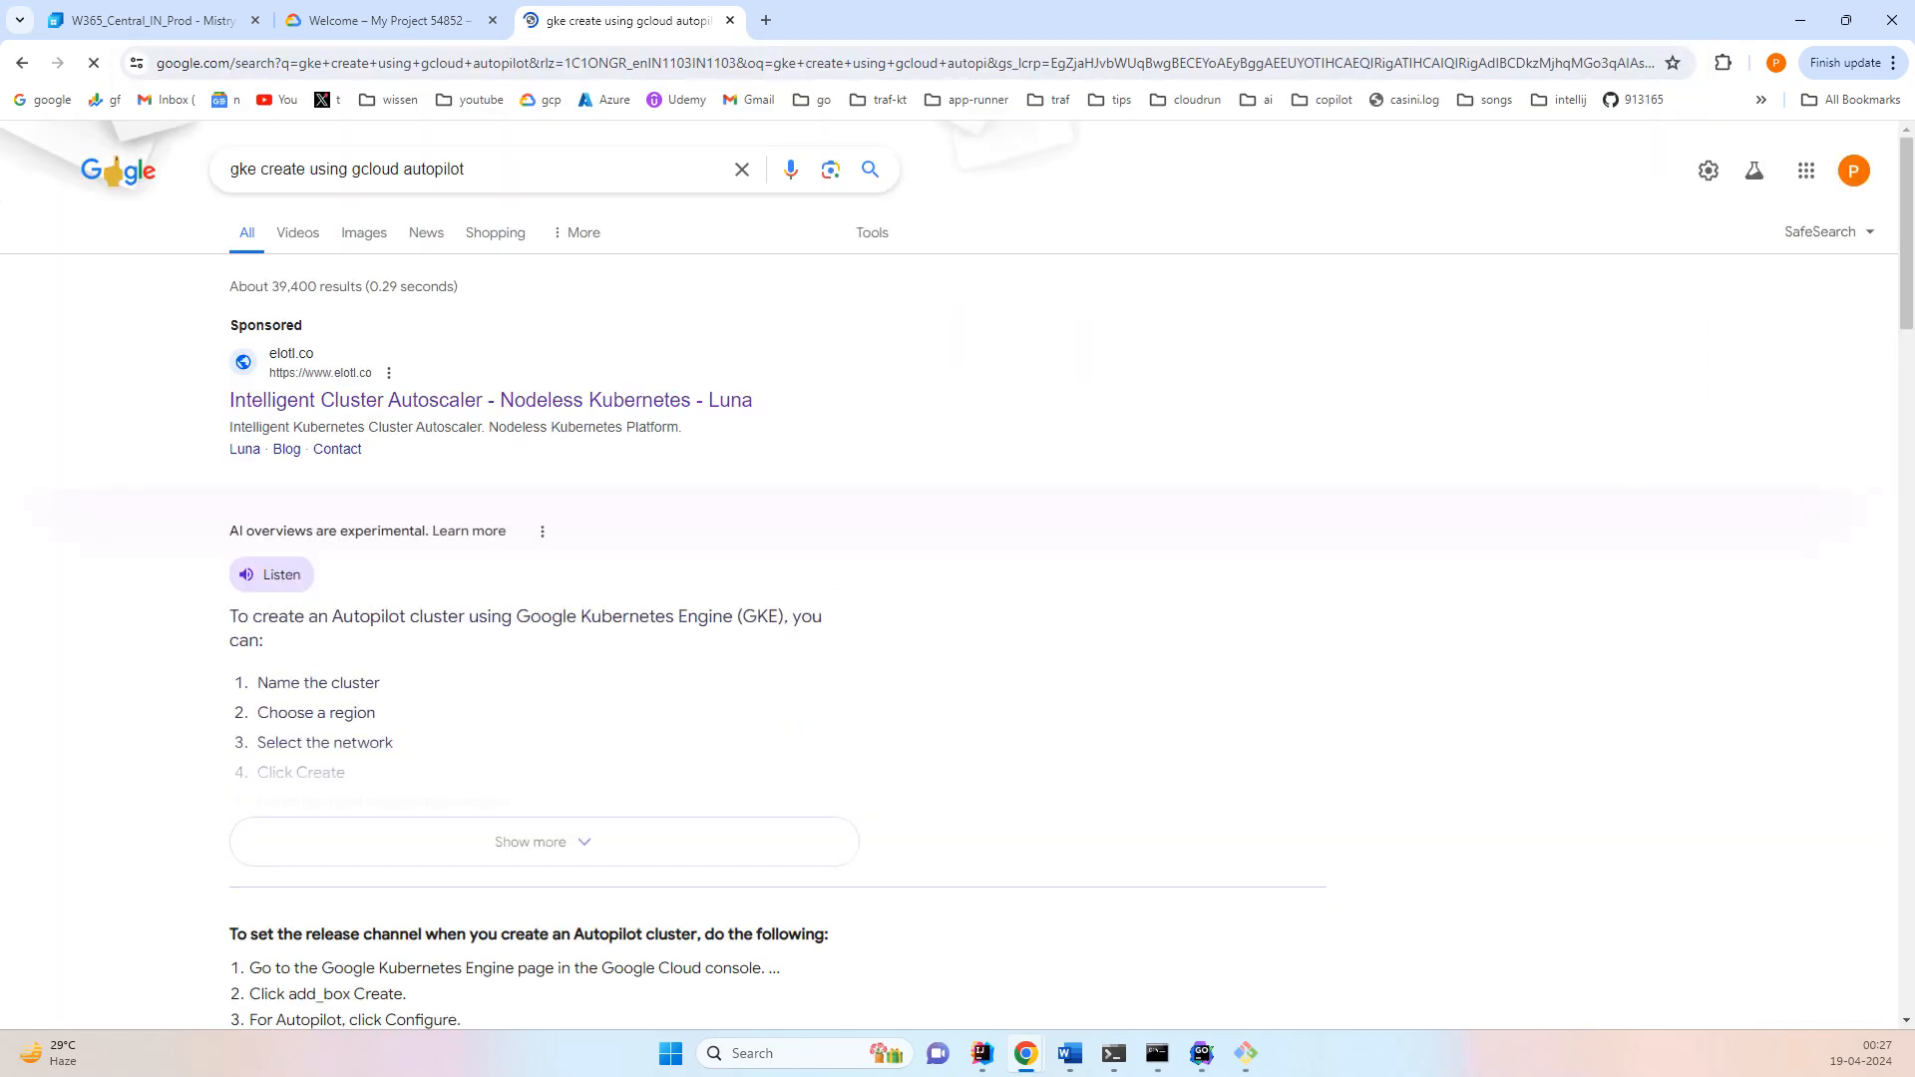
# - Open the Create an Autopilot cluster documentation and view its Terraform example and its gcloud command
pyautogui.scroll(-8, 499, 399)
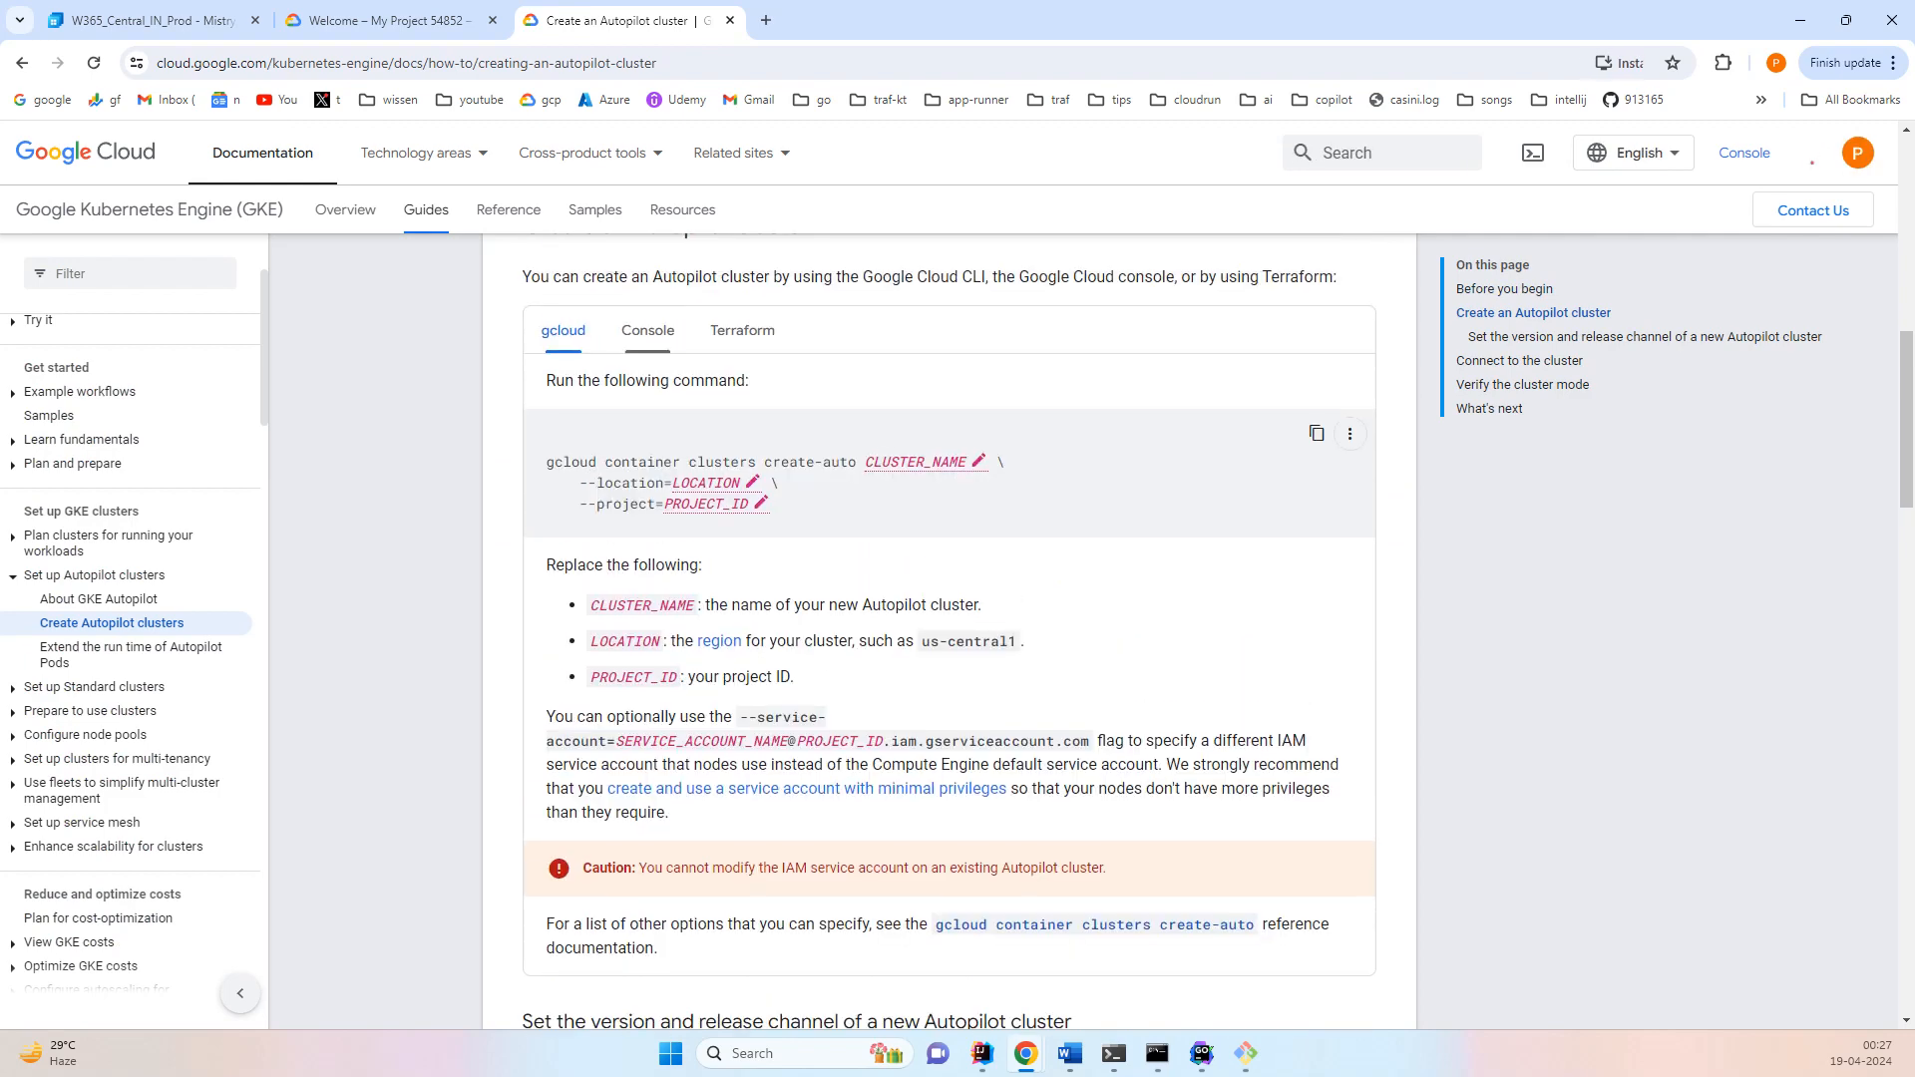
pyautogui.click(742, 331)
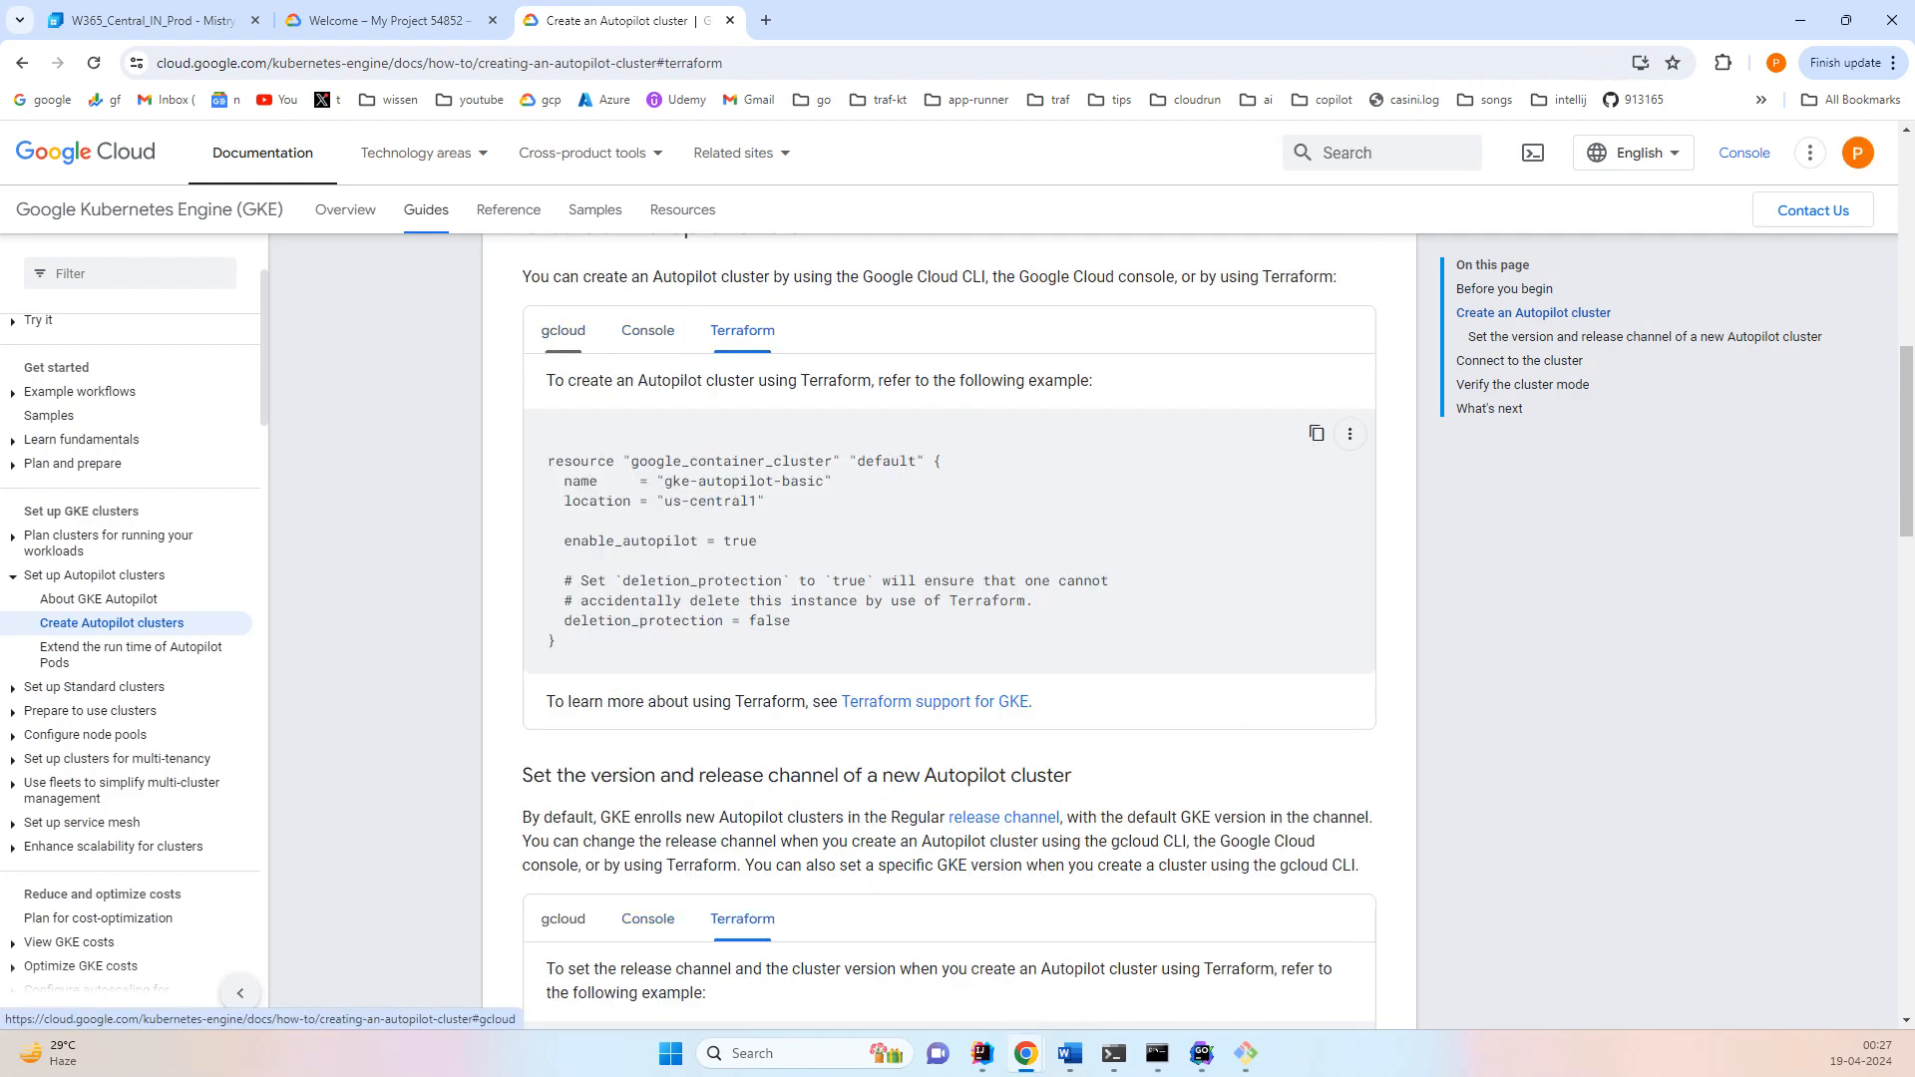
pyautogui.click(564, 331)
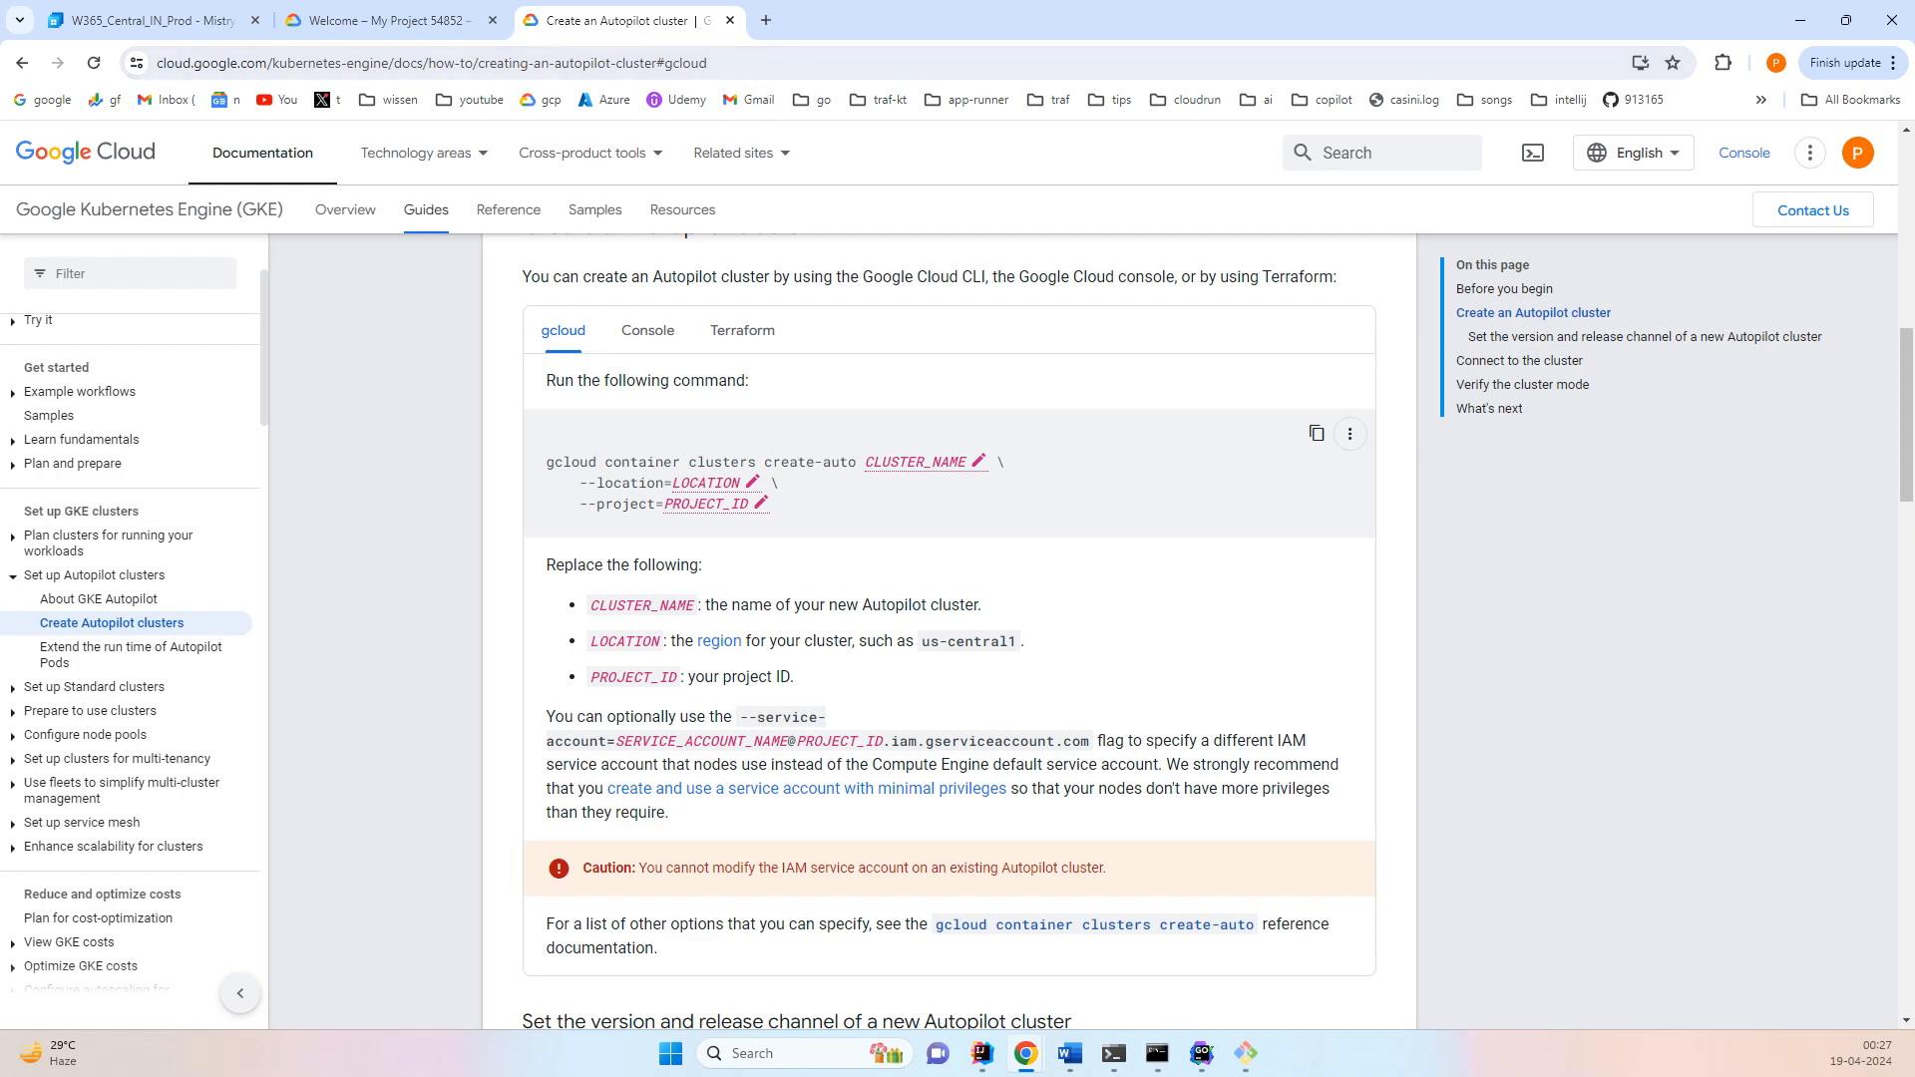
# - Open Notepad, paste the copied command and place the window below the documentation's gcloud command for comparison
pyautogui.press('super+s')
pyautogui.write('note')
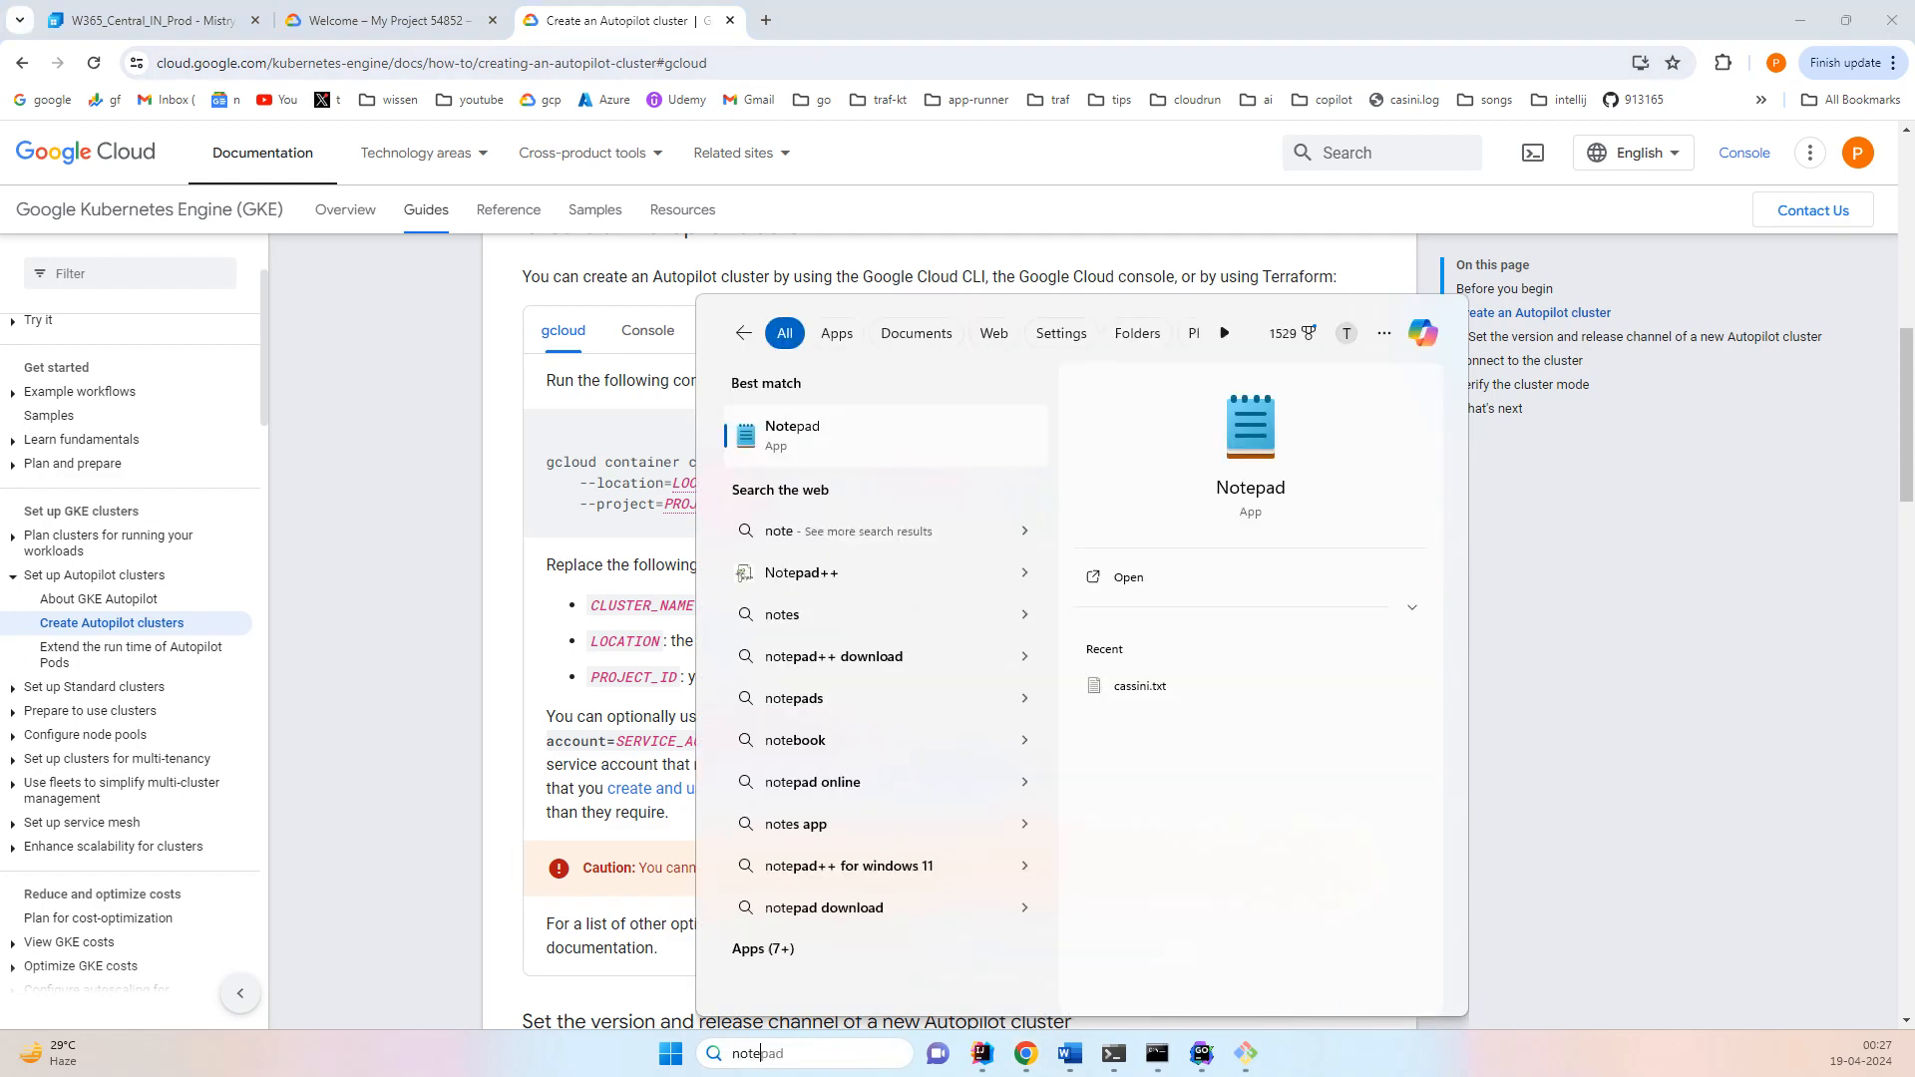
pyautogui.press('Return')
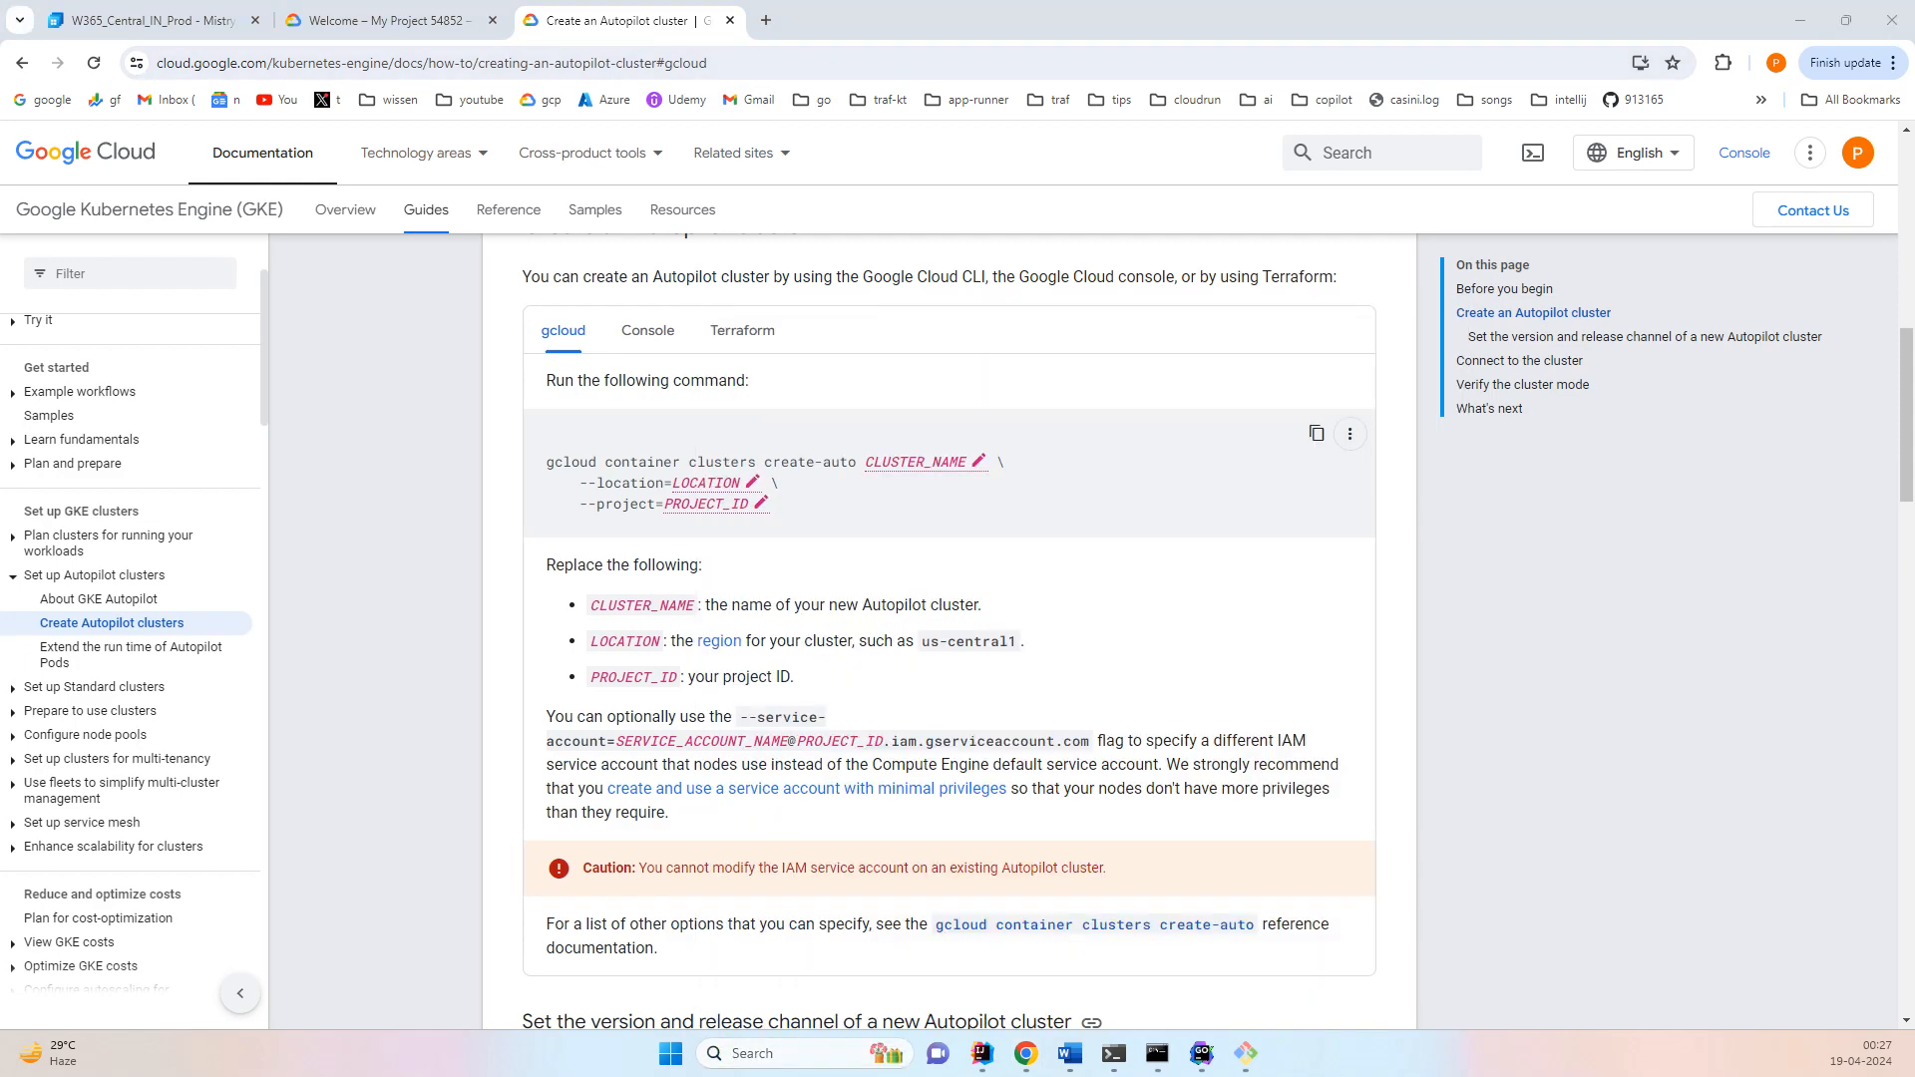
pyautogui.moveTo(902, 2); pyautogui.dragTo(896, 361)
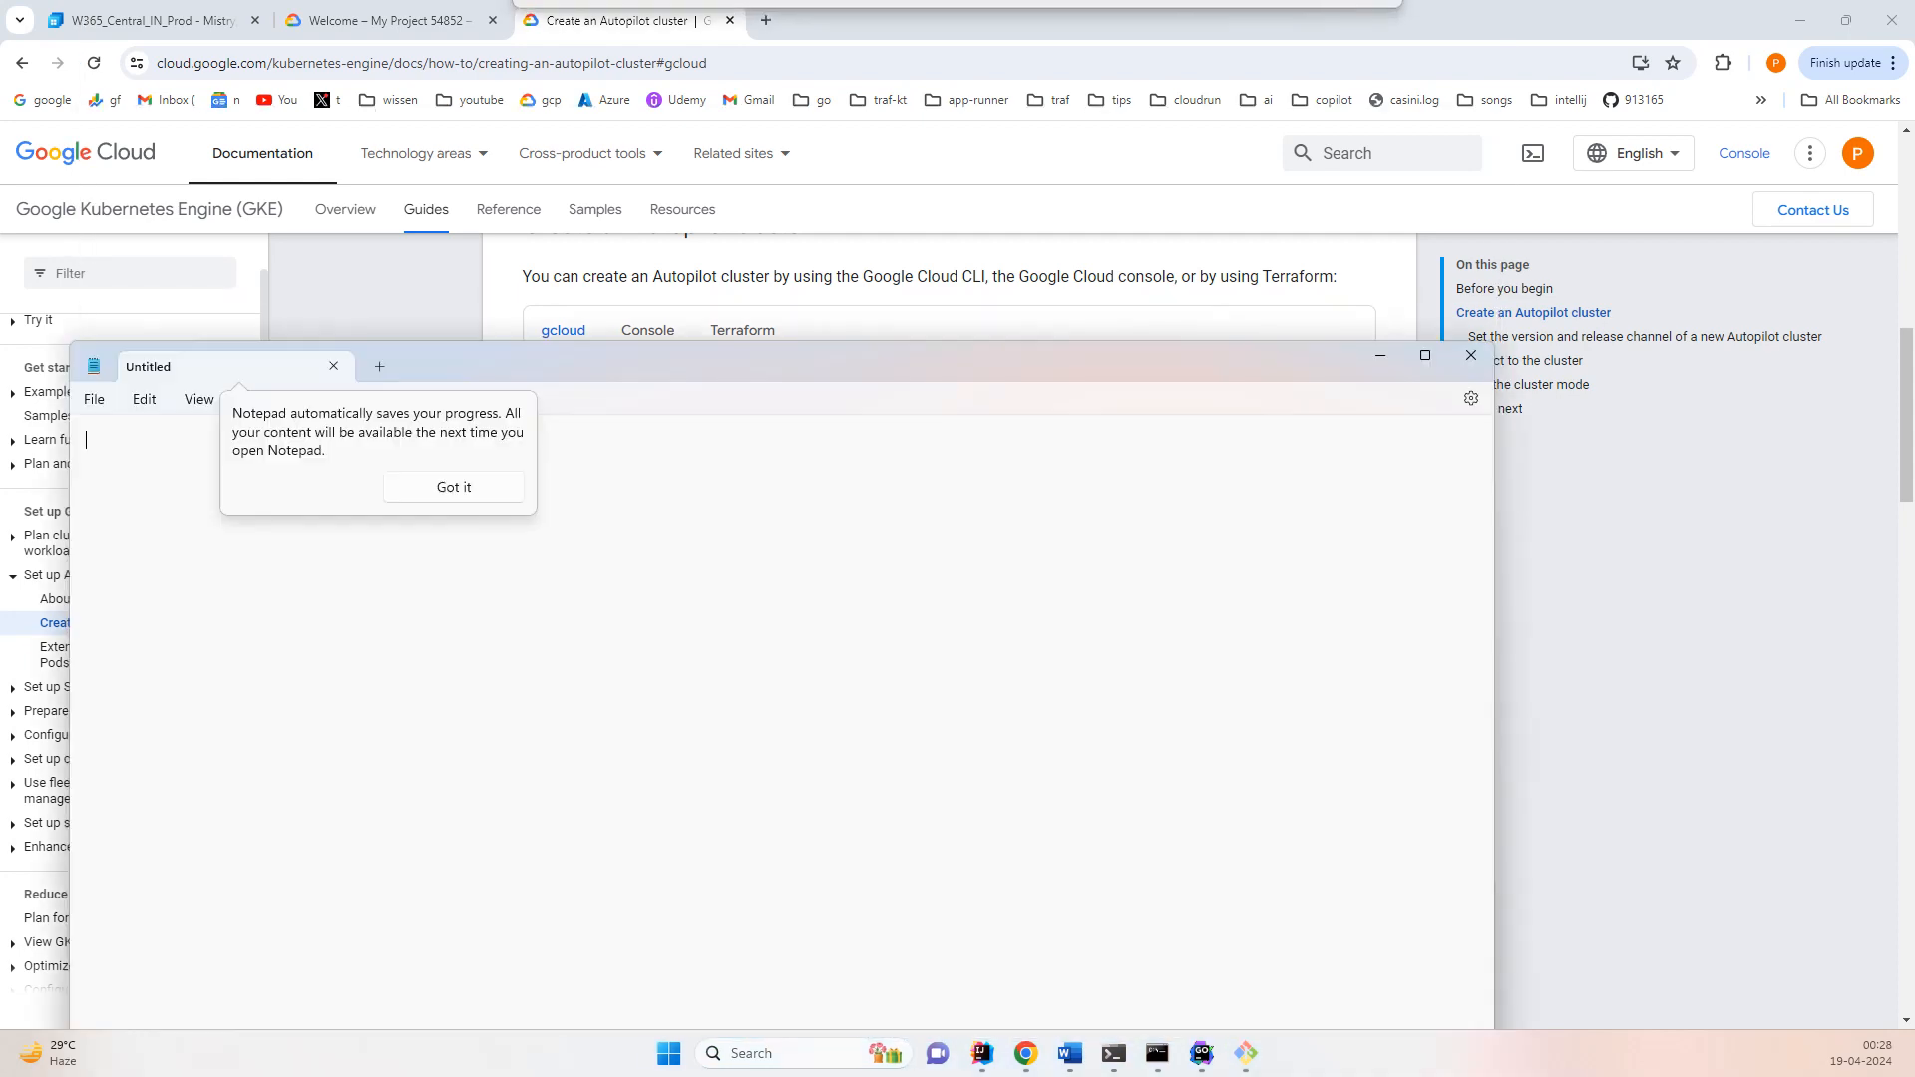
pyautogui.hotkey('ctrl', 'v')
pyautogui.moveTo(735, 383); pyautogui.dragTo(987, 576)
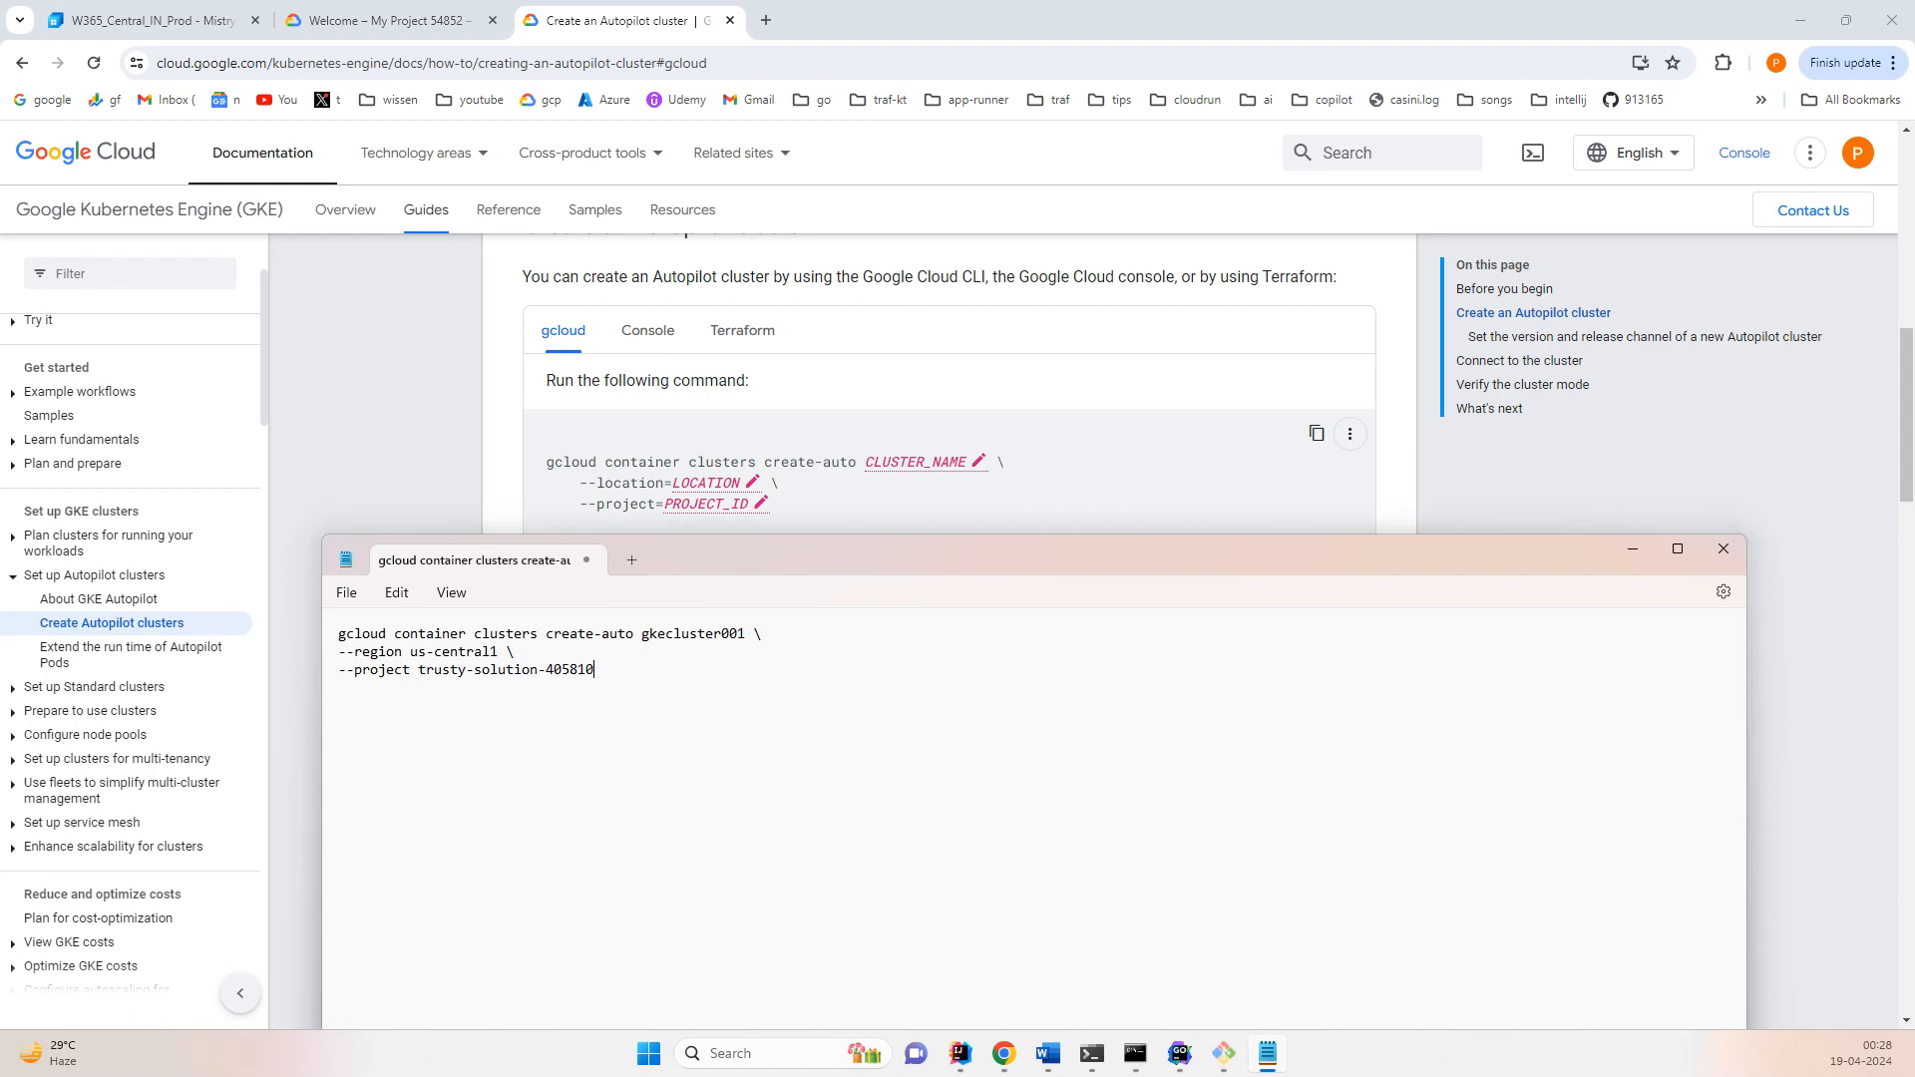
# - Copy the full command from Notepad, run it in Cloud Shell back in the browser and authorize the use of credentials
pyautogui.hotkey('shift', 'Home')
pyautogui.hotkey('shift', 'Up')
pyautogui.hotkey('shift', 'Up')
pyautogui.hotkey('ctrl', 'c')
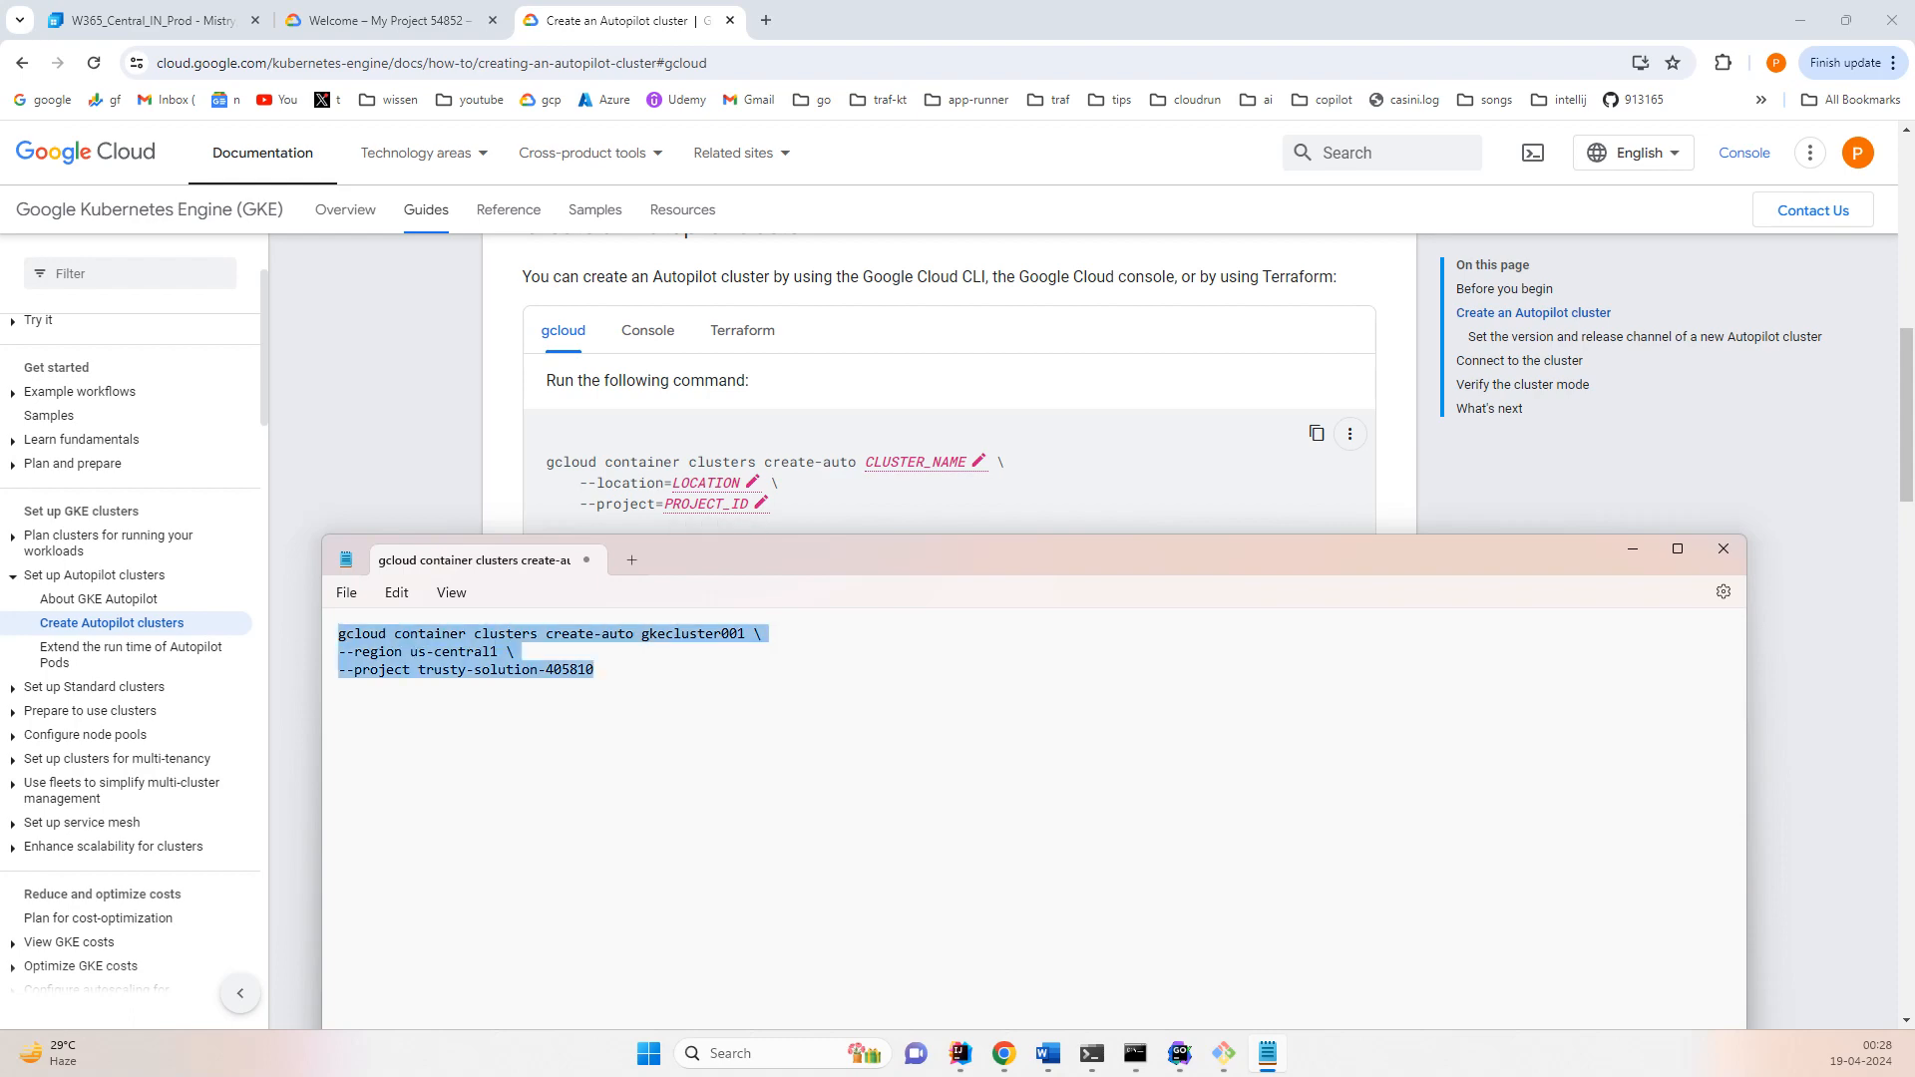
pyautogui.click(399, 20)
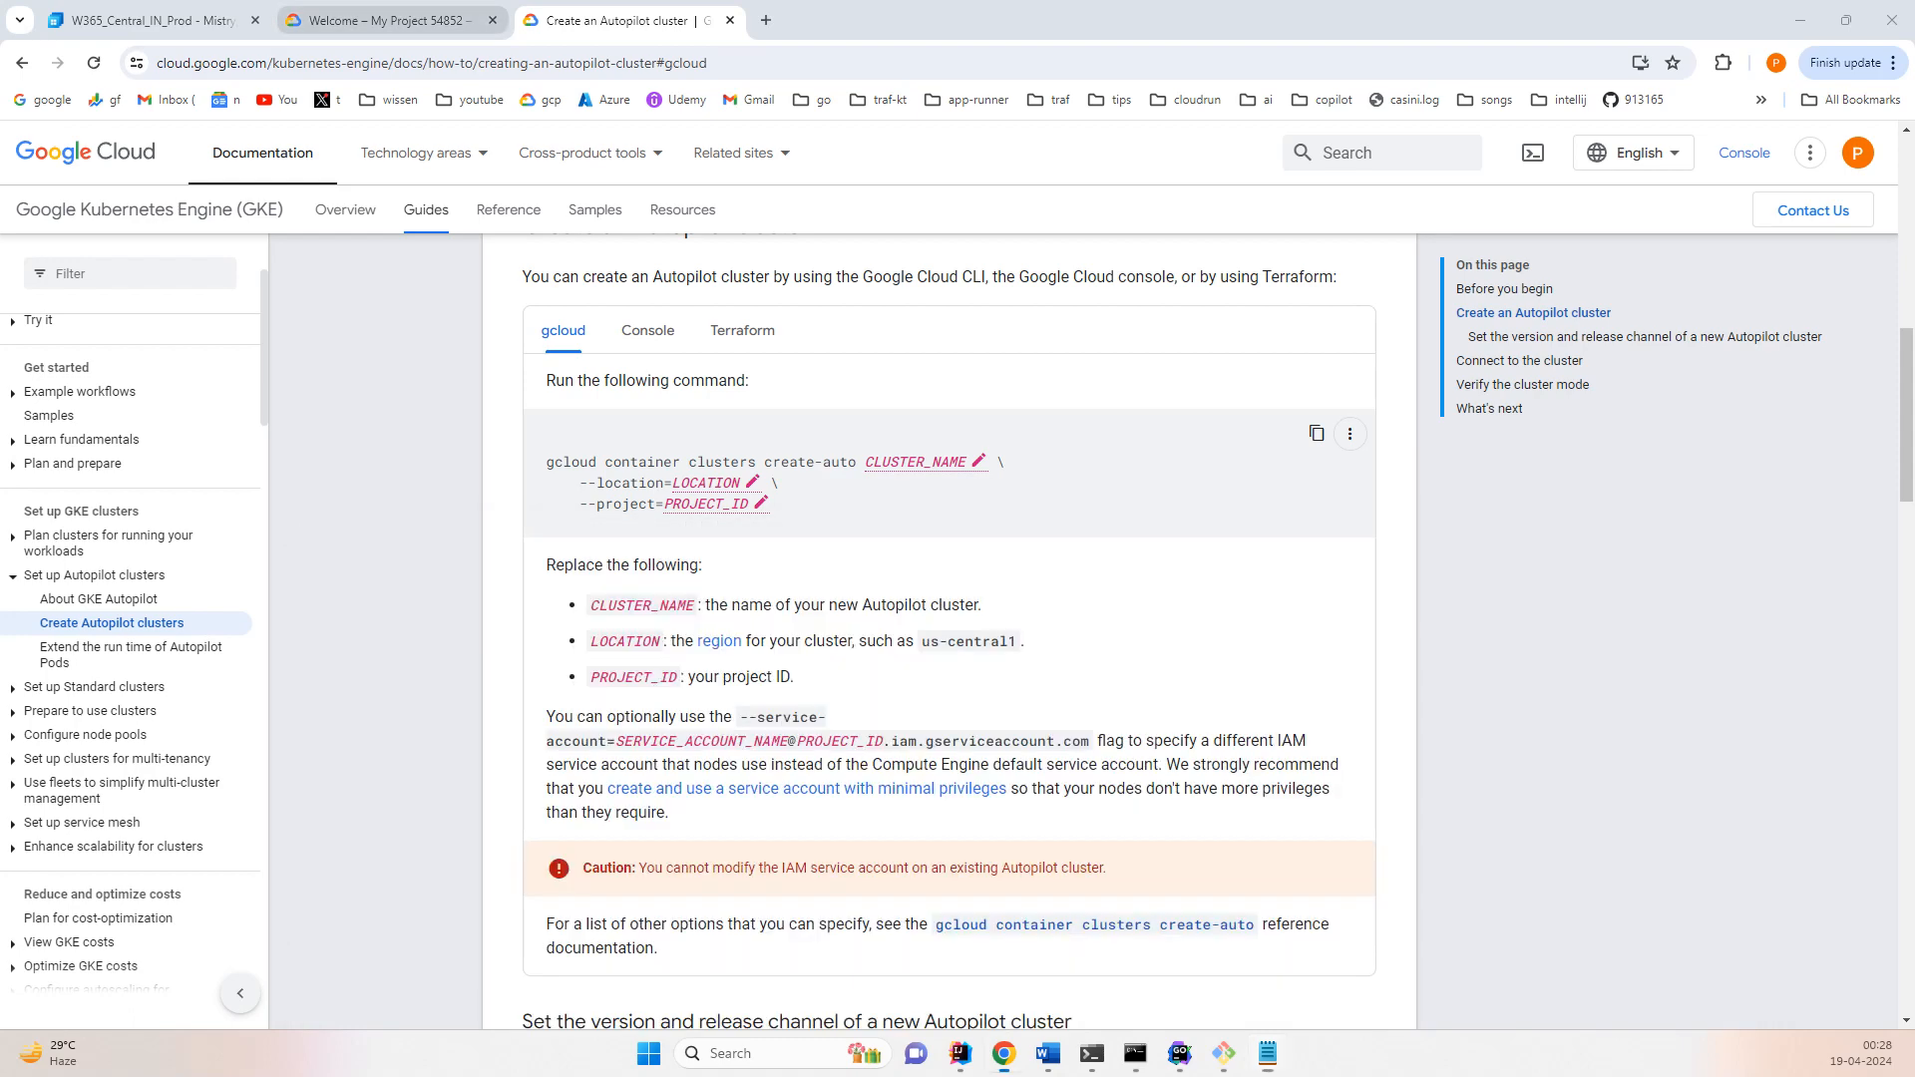
pyautogui.click(402, 768)
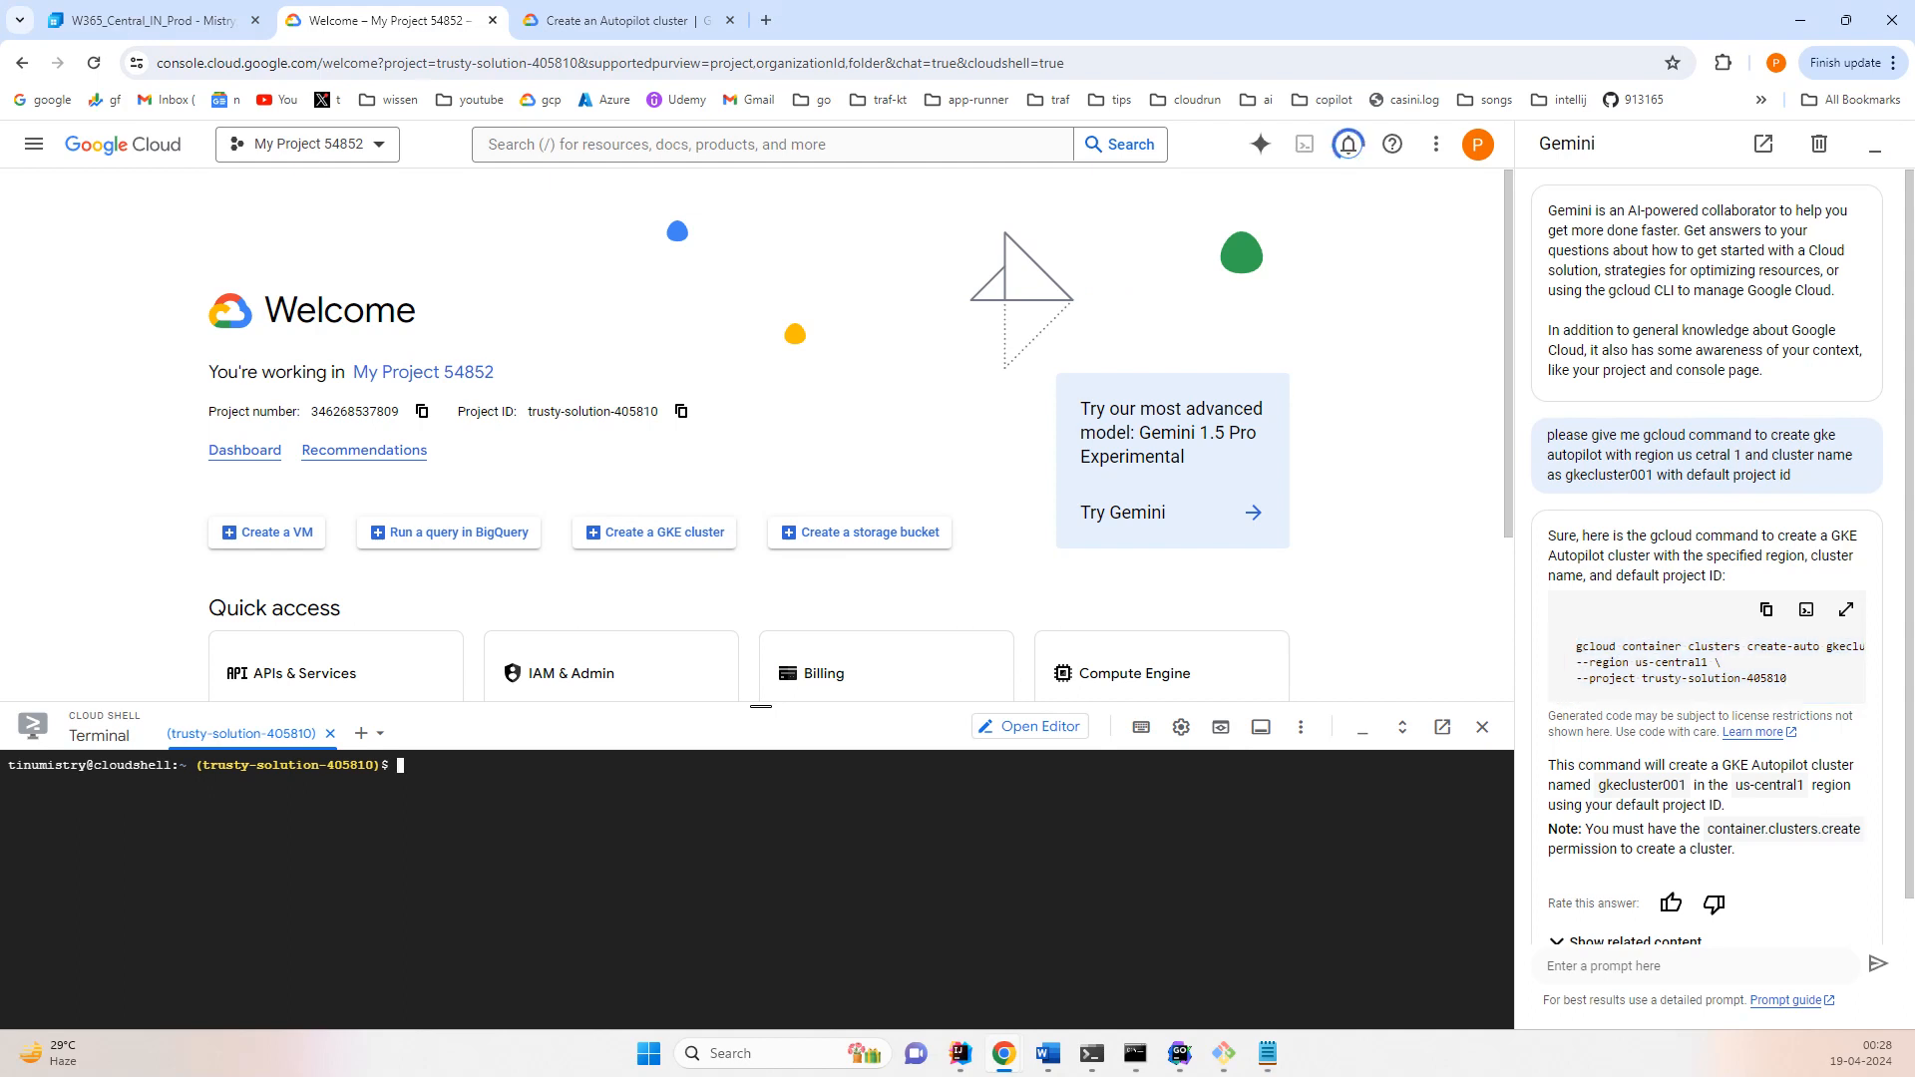
pyautogui.hotkey('ctrl', 'v')
pyautogui.press('Return')
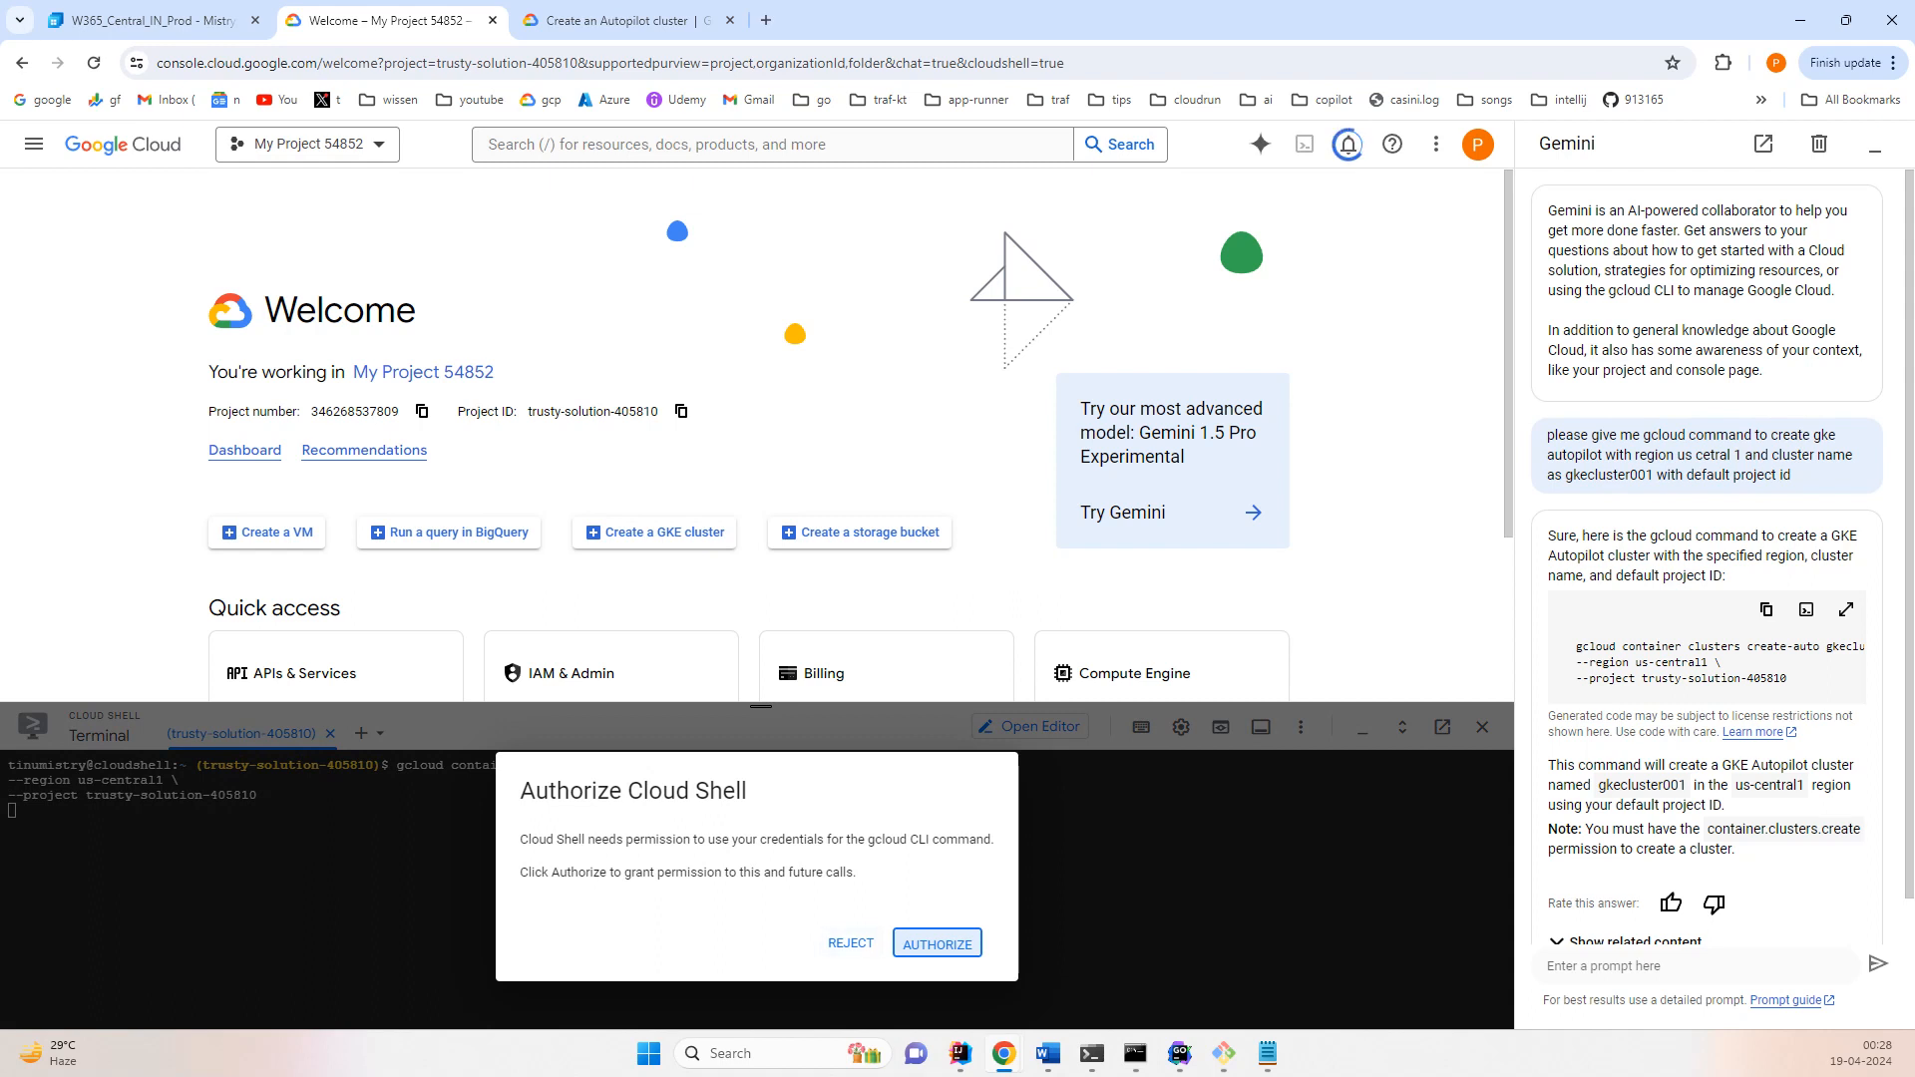
pyautogui.press('Return')
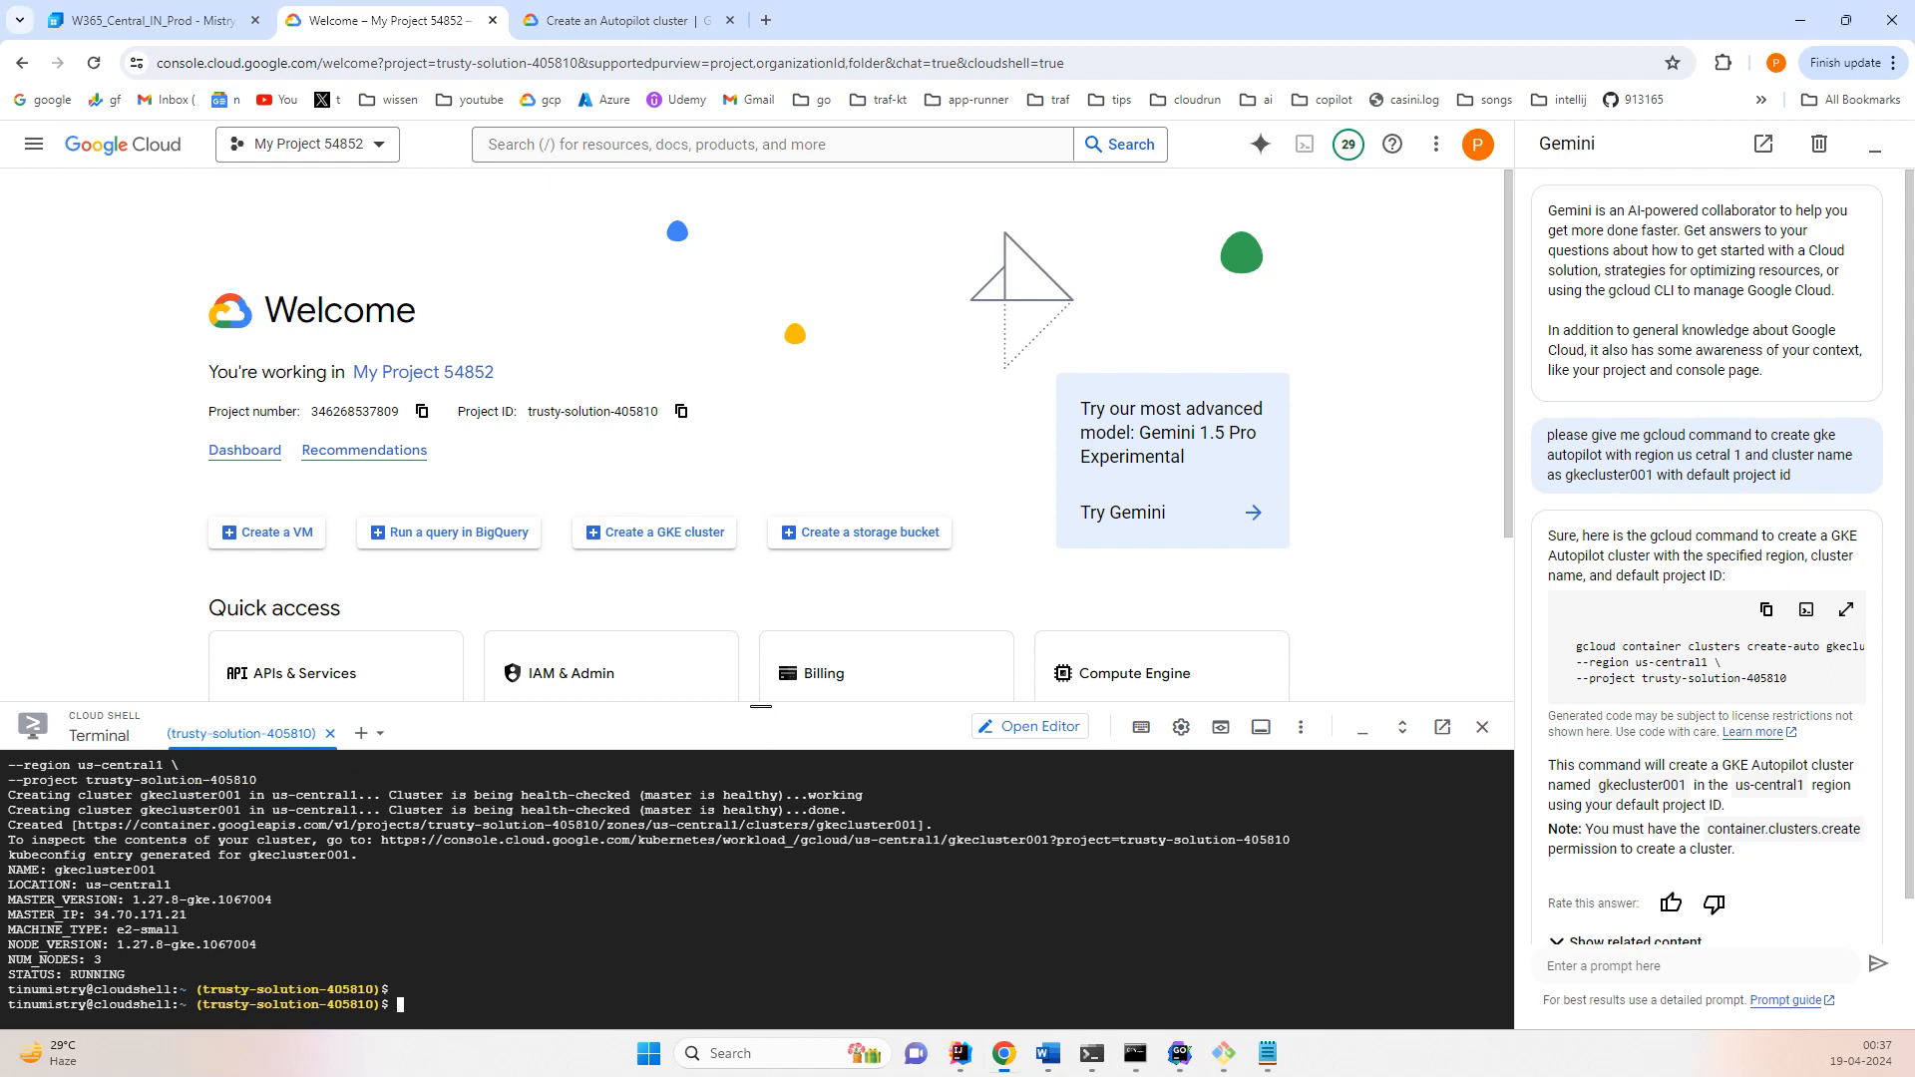
# - Examine the cluster creation output in Cloud Shell, including creation status, node count, node version, machine type, master IP and master version
pyautogui.moveTo(7, 826); pyautogui.dragTo(63, 826)
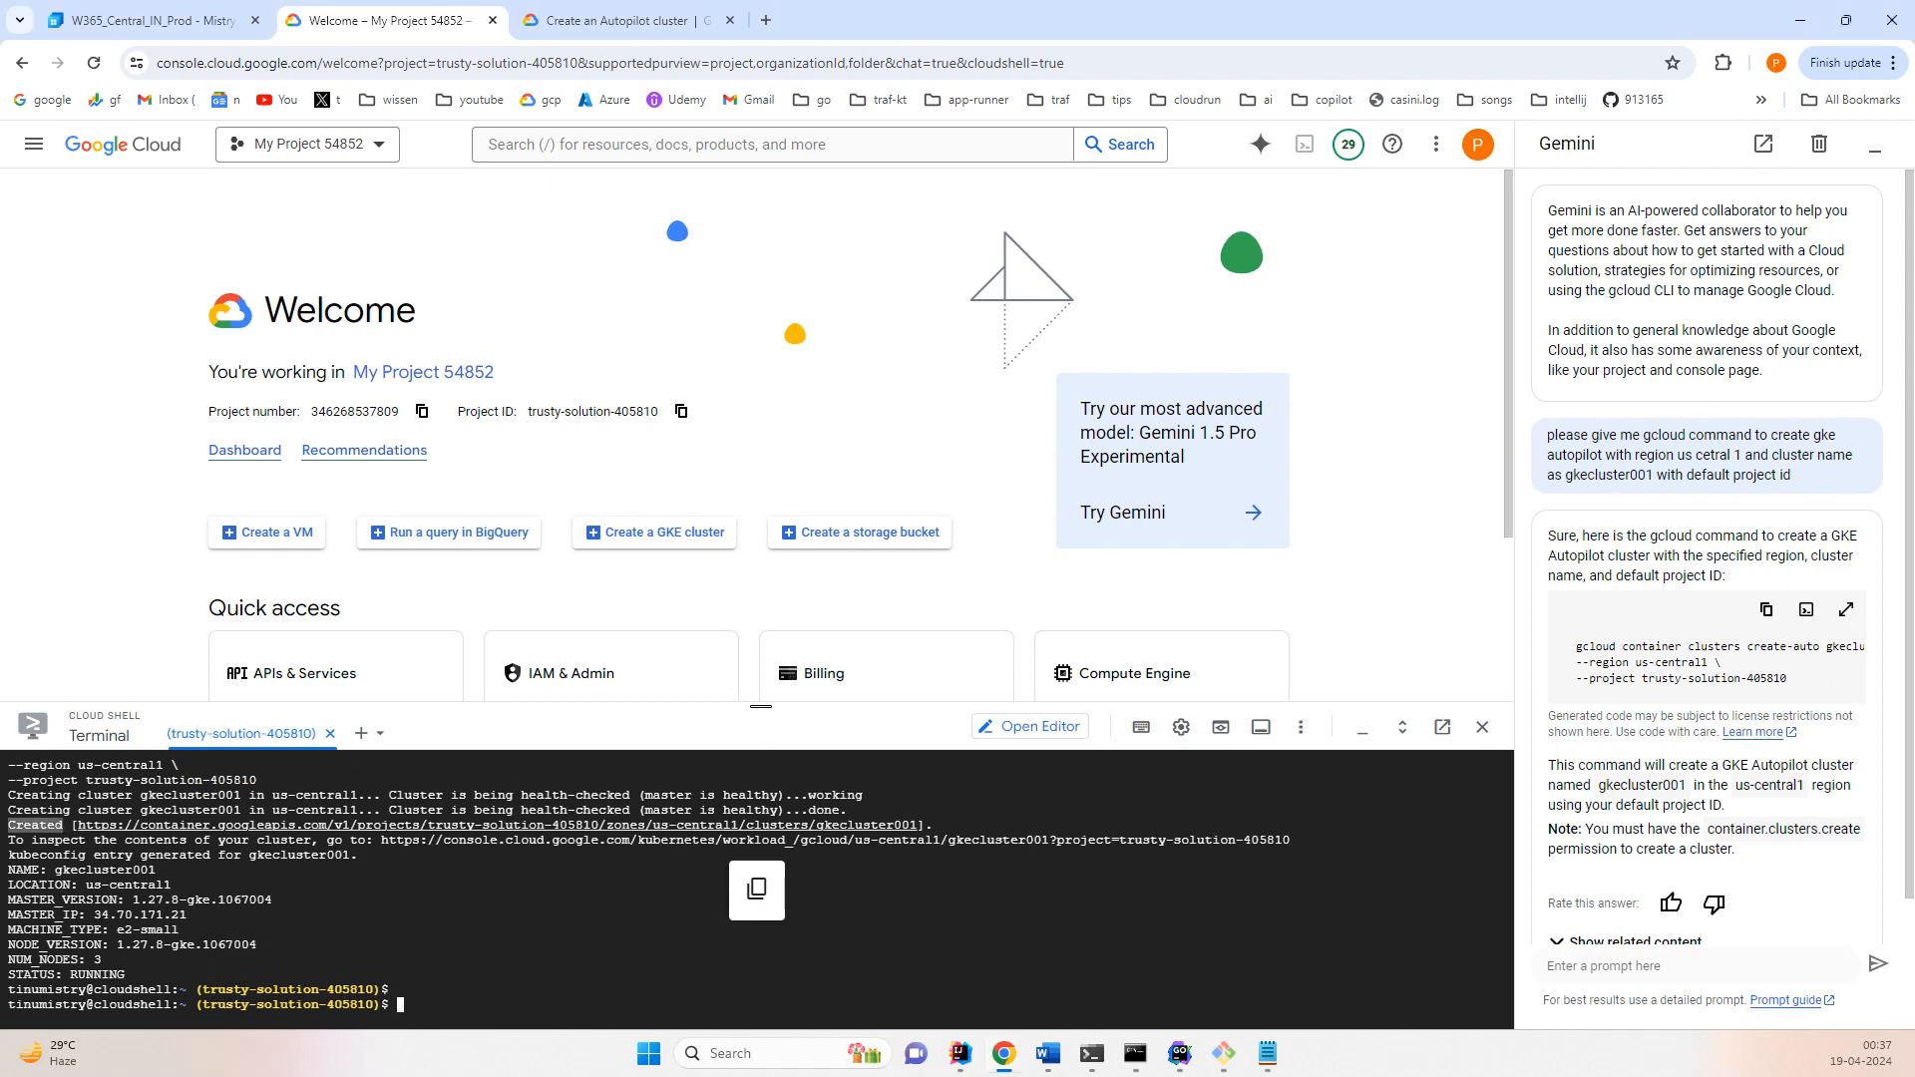
pyautogui.moveTo(801, 810); pyautogui.dragTo(849, 810)
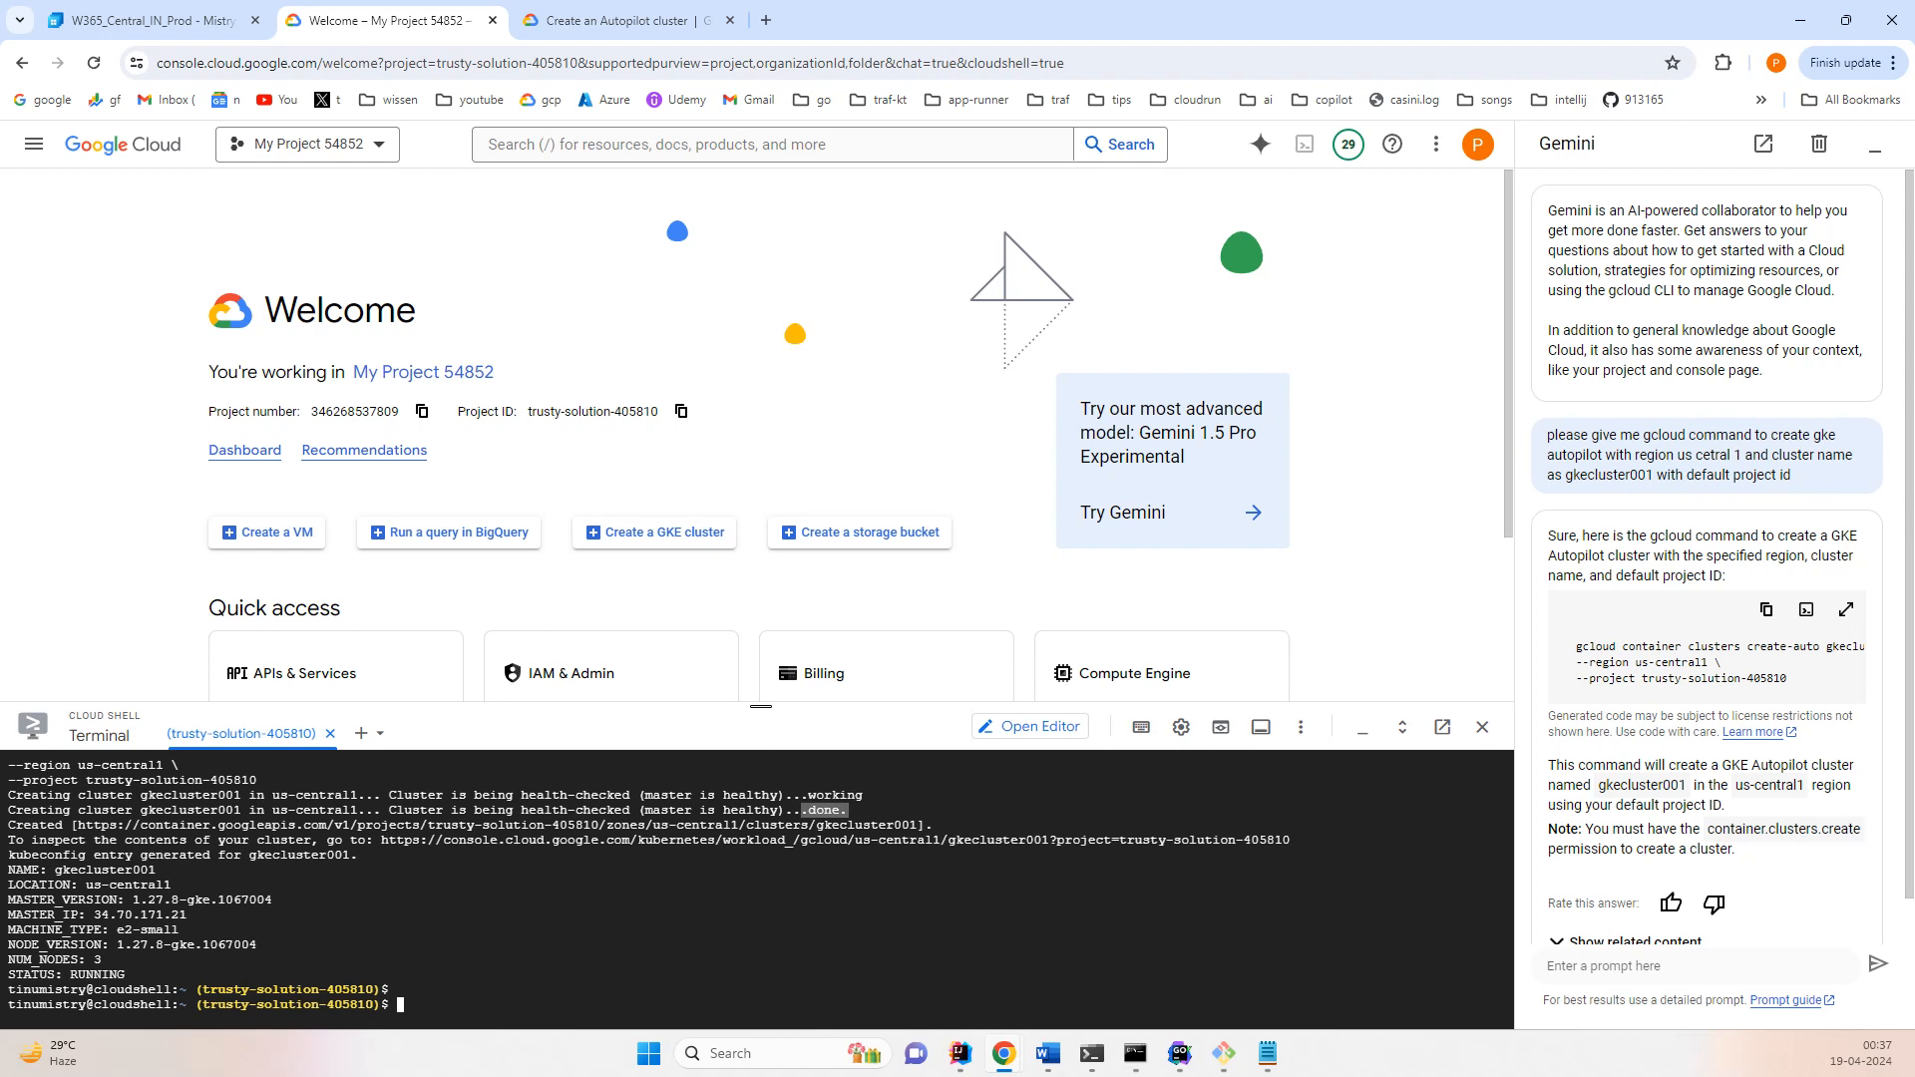
pyautogui.moveTo(131, 960); pyautogui.dragTo(8, 855)
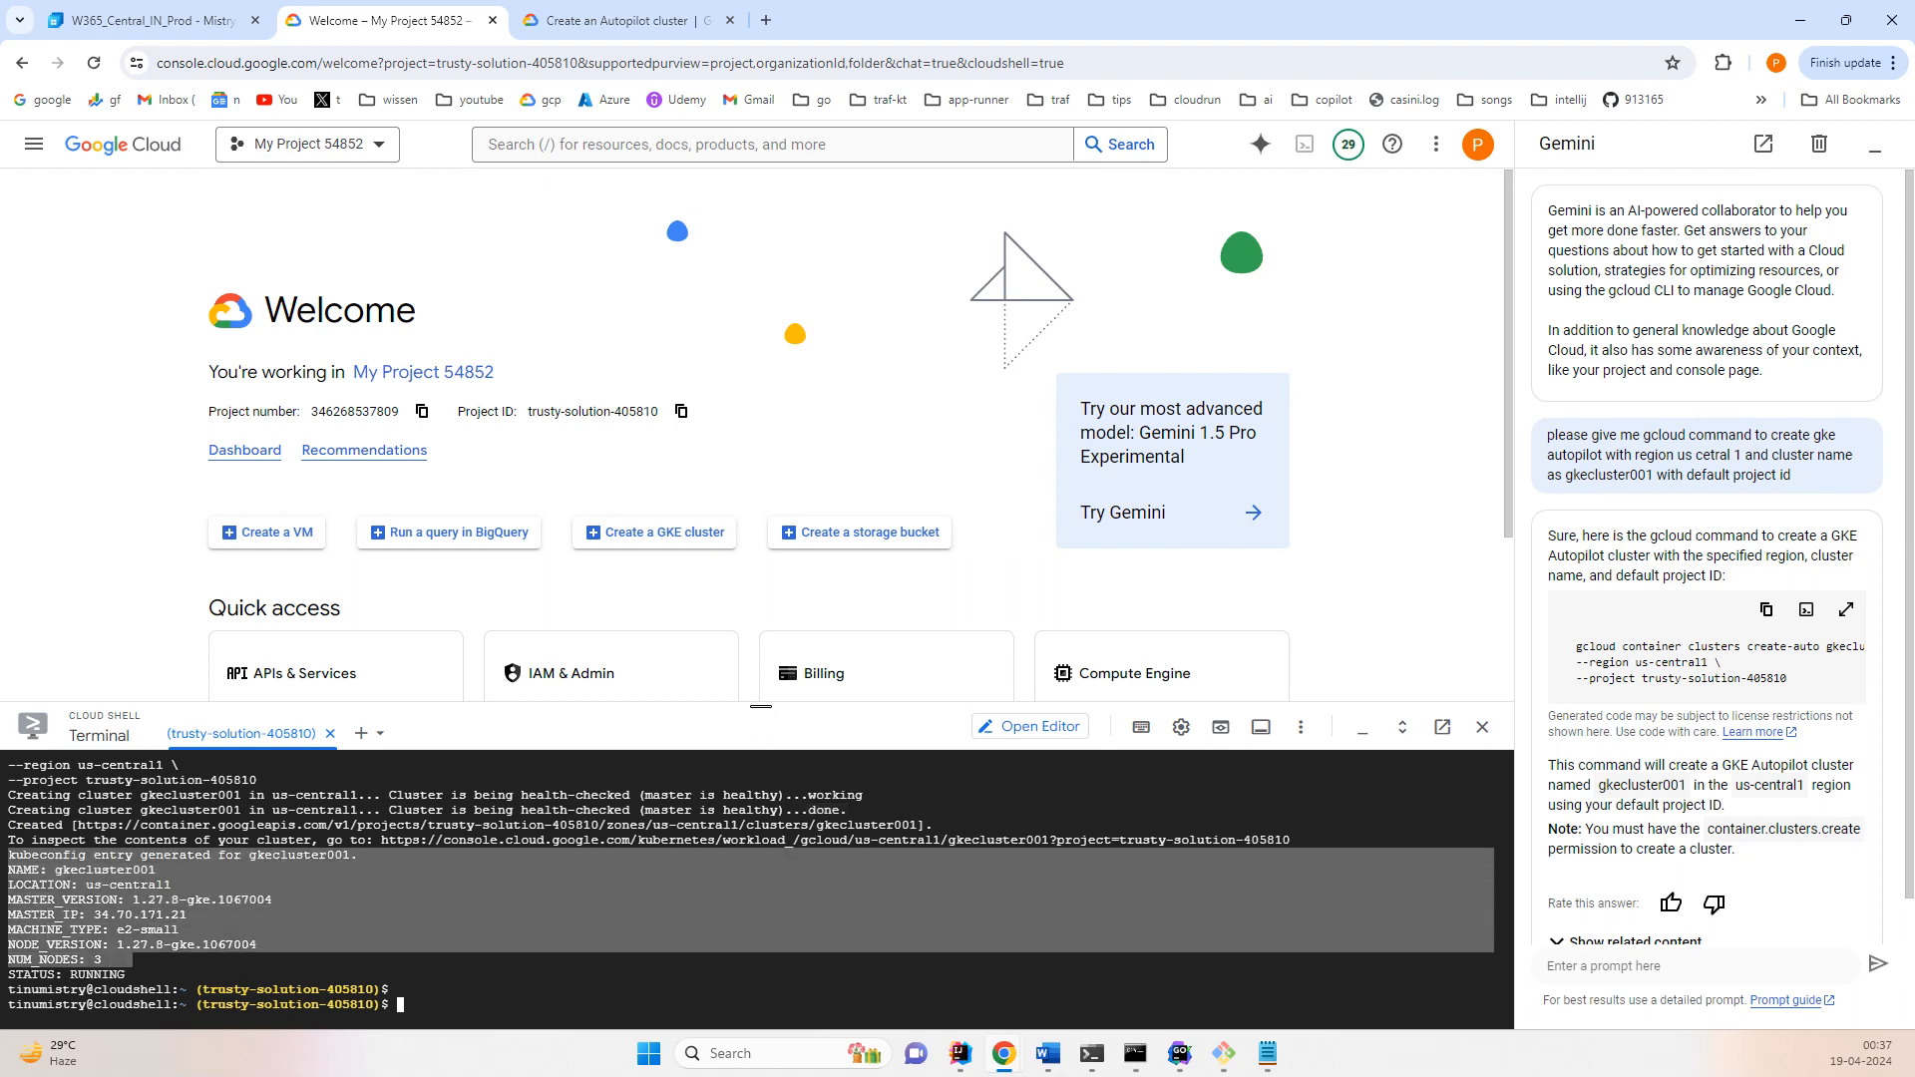
pyautogui.doubleClick(45, 959)
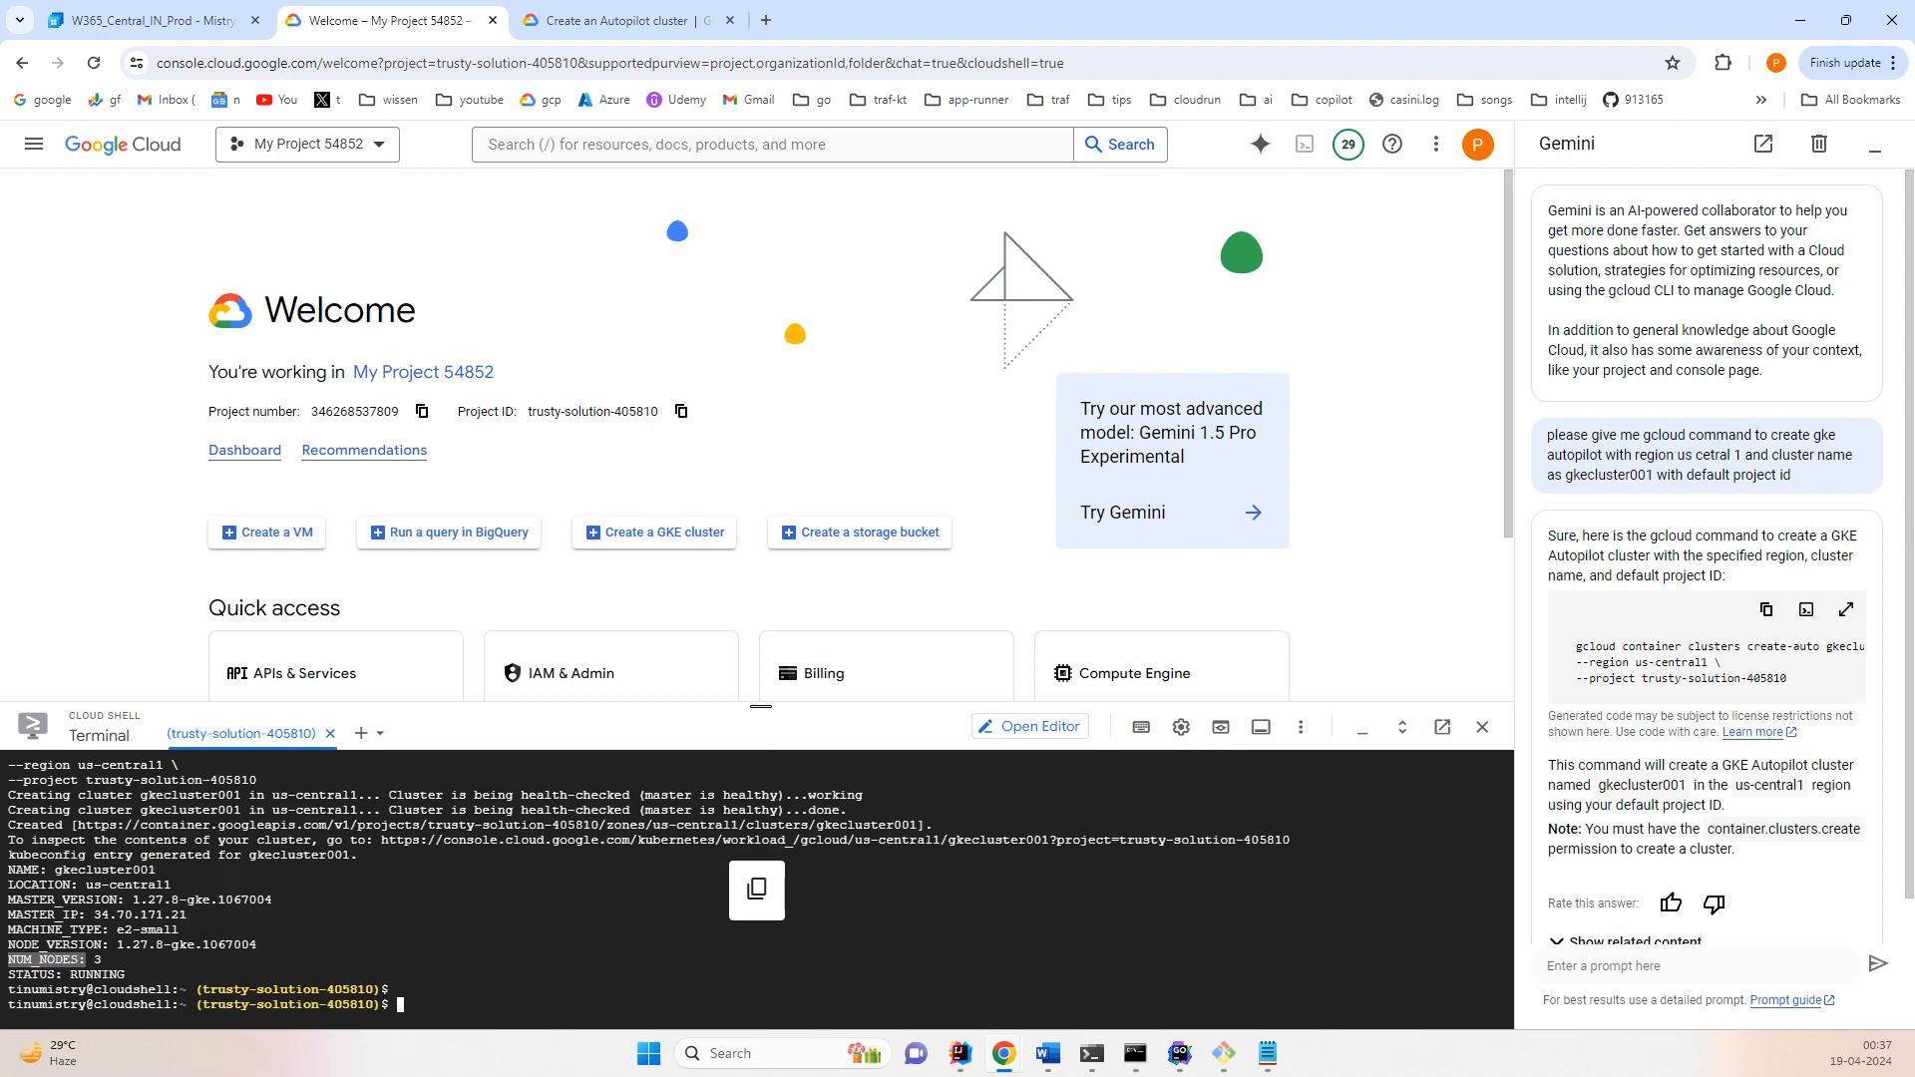
pyautogui.doubleClick(57, 945)
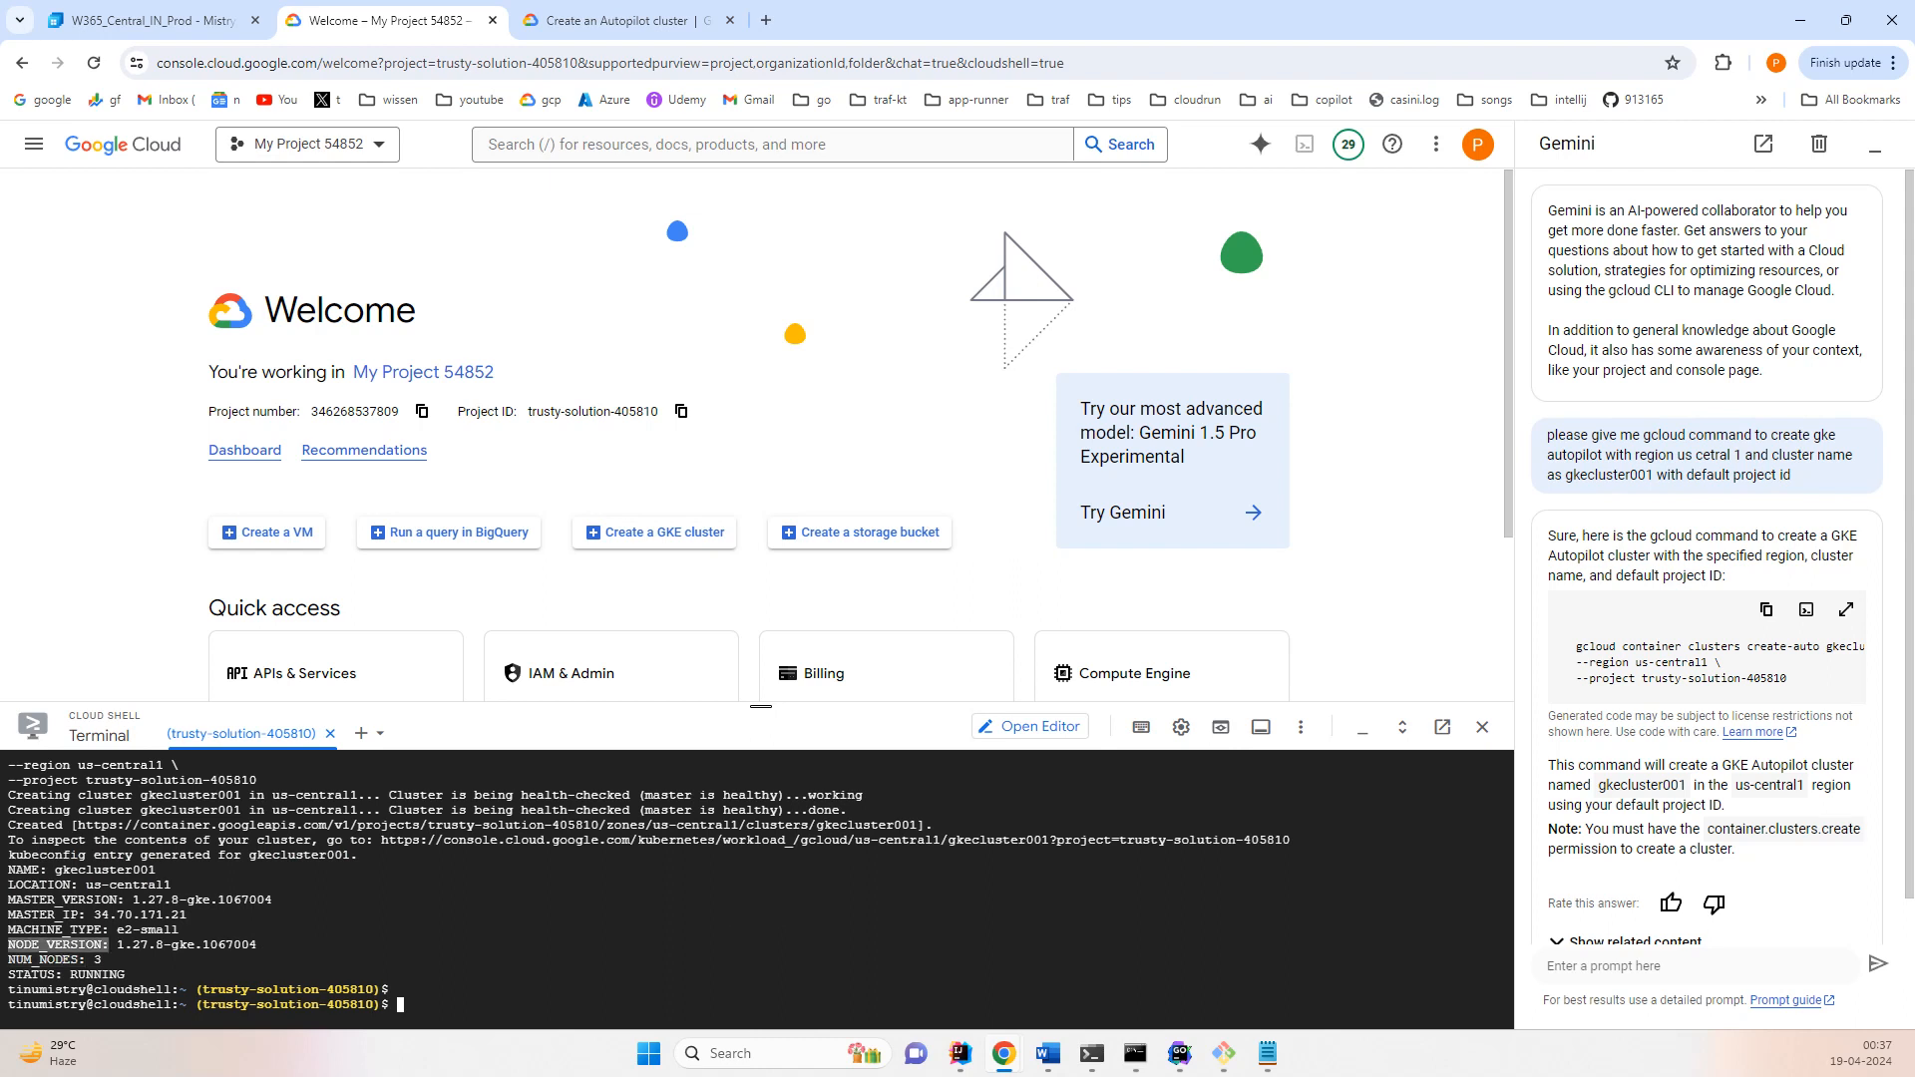
pyautogui.doubleClick(50, 929)
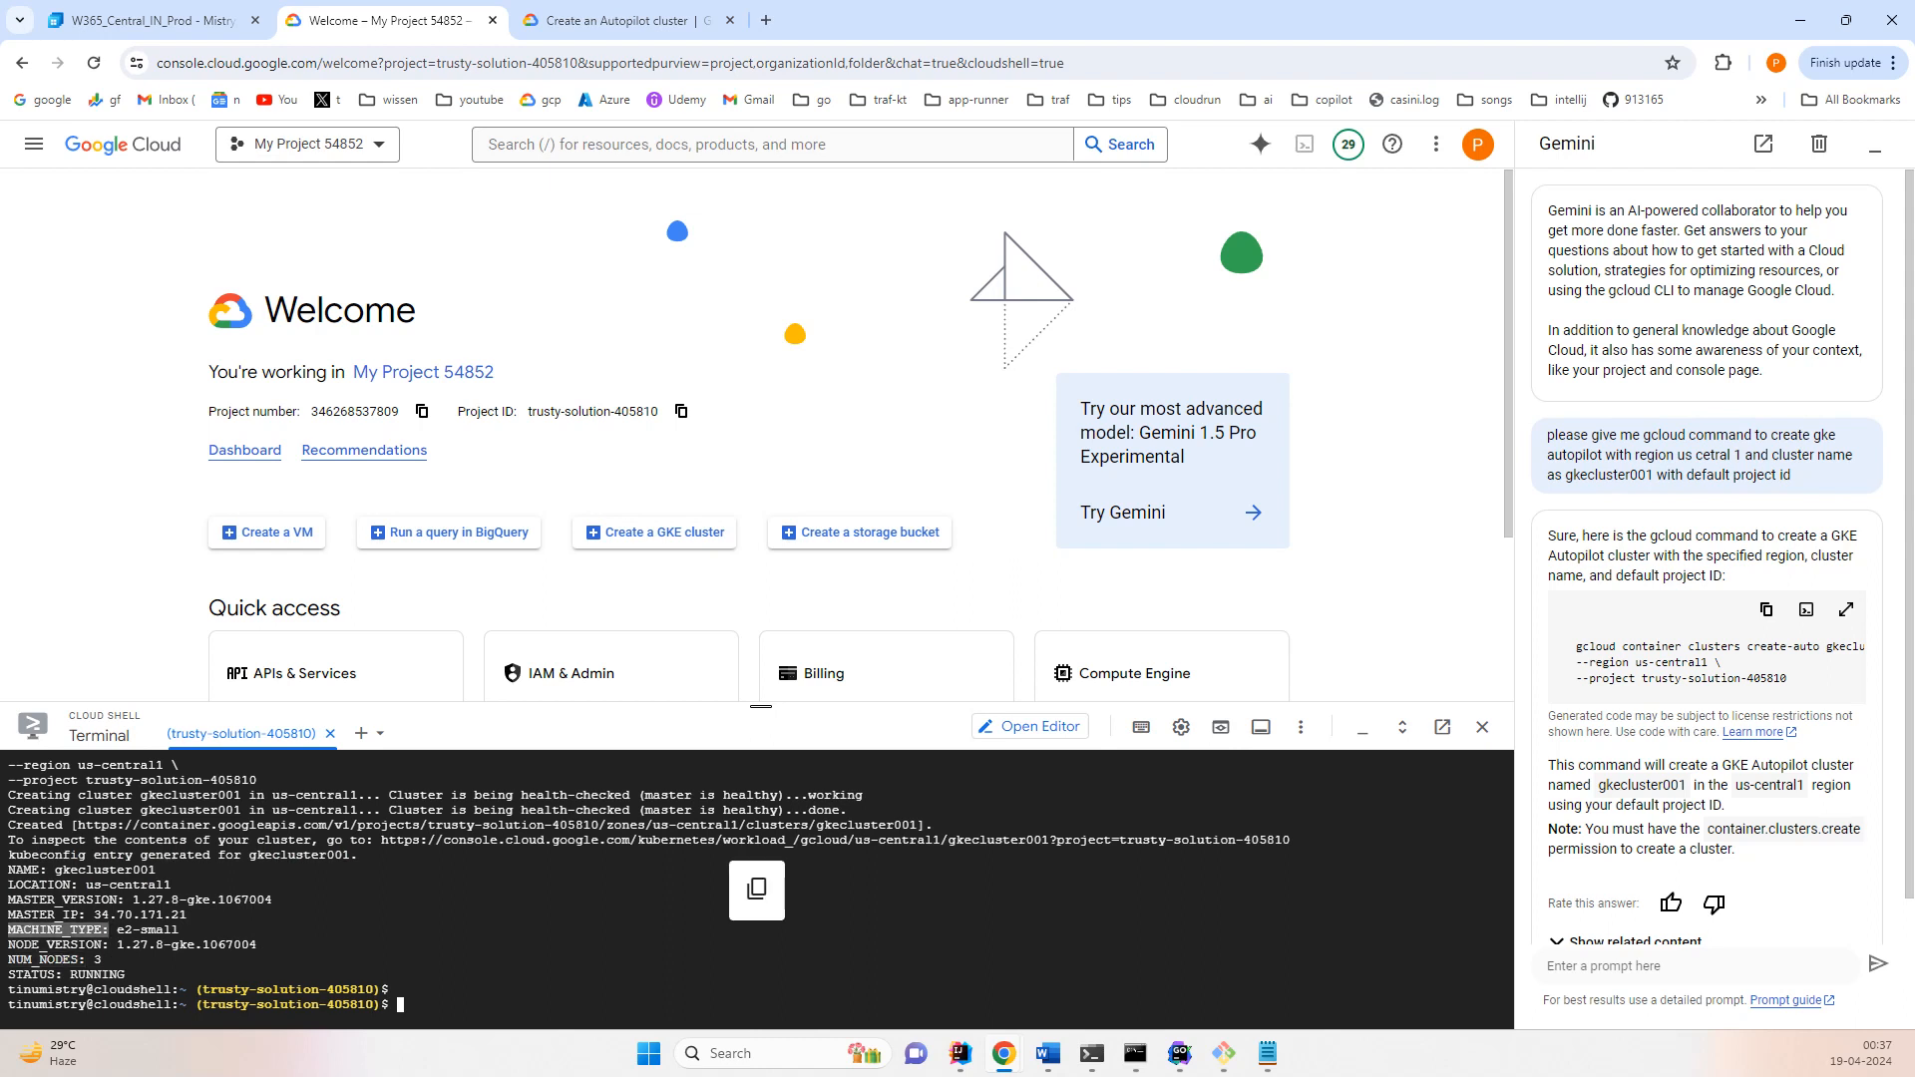
pyautogui.click(50, 930)
pyautogui.doubleClick(45, 915)
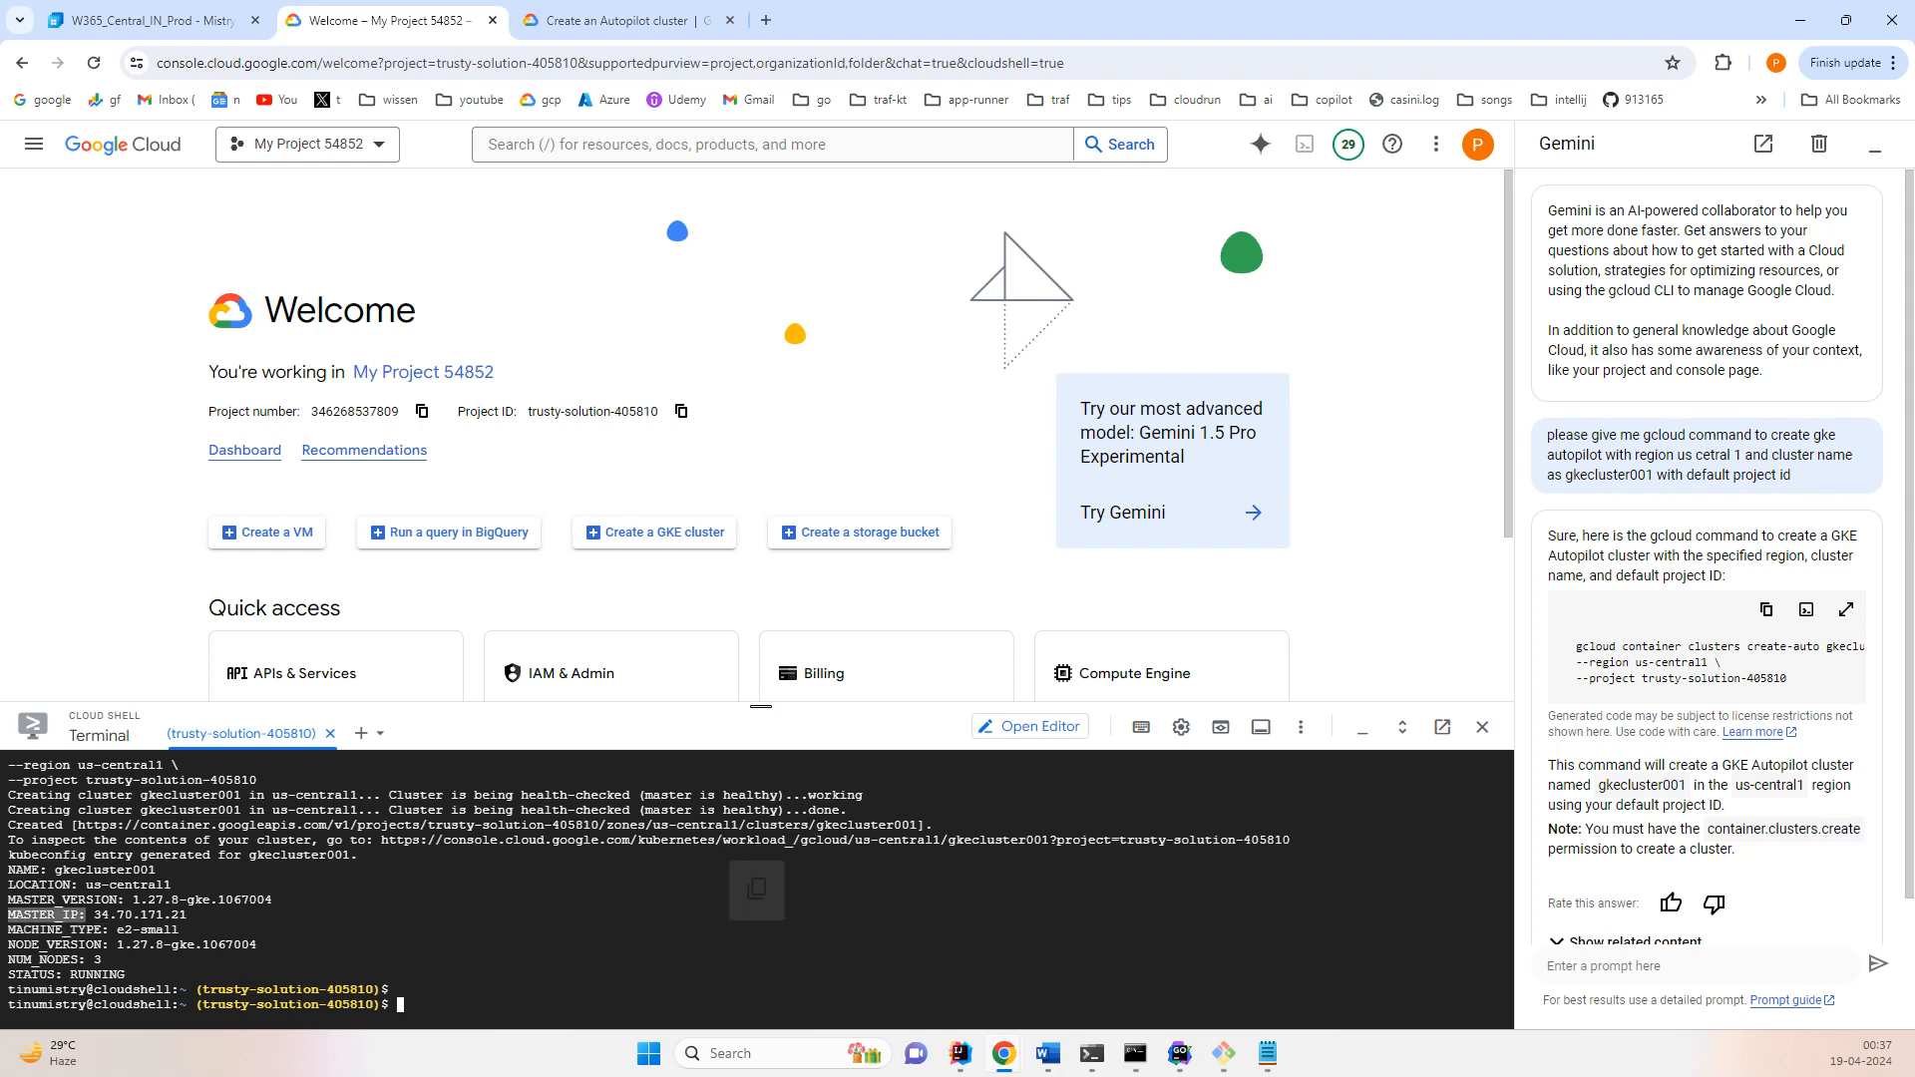
pyautogui.doubleClick(60, 900)
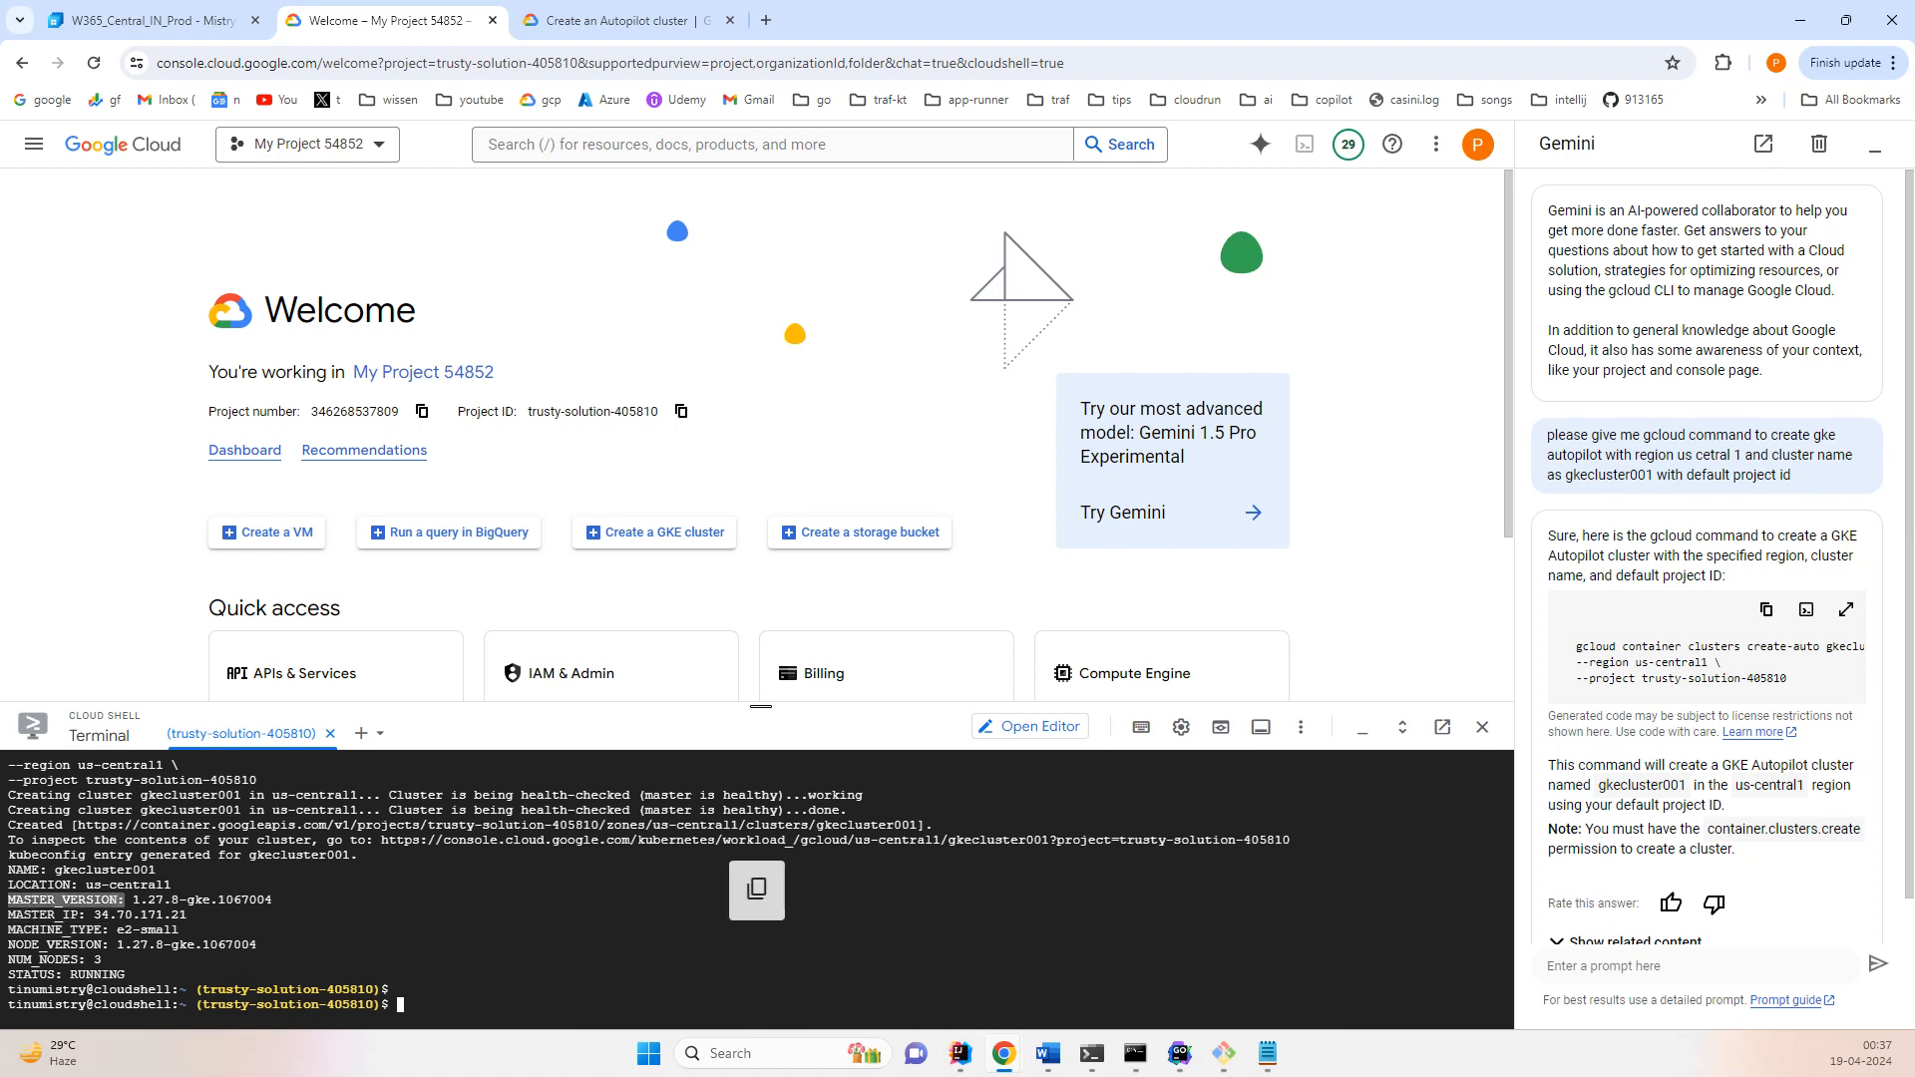
pyautogui.click(60, 900)
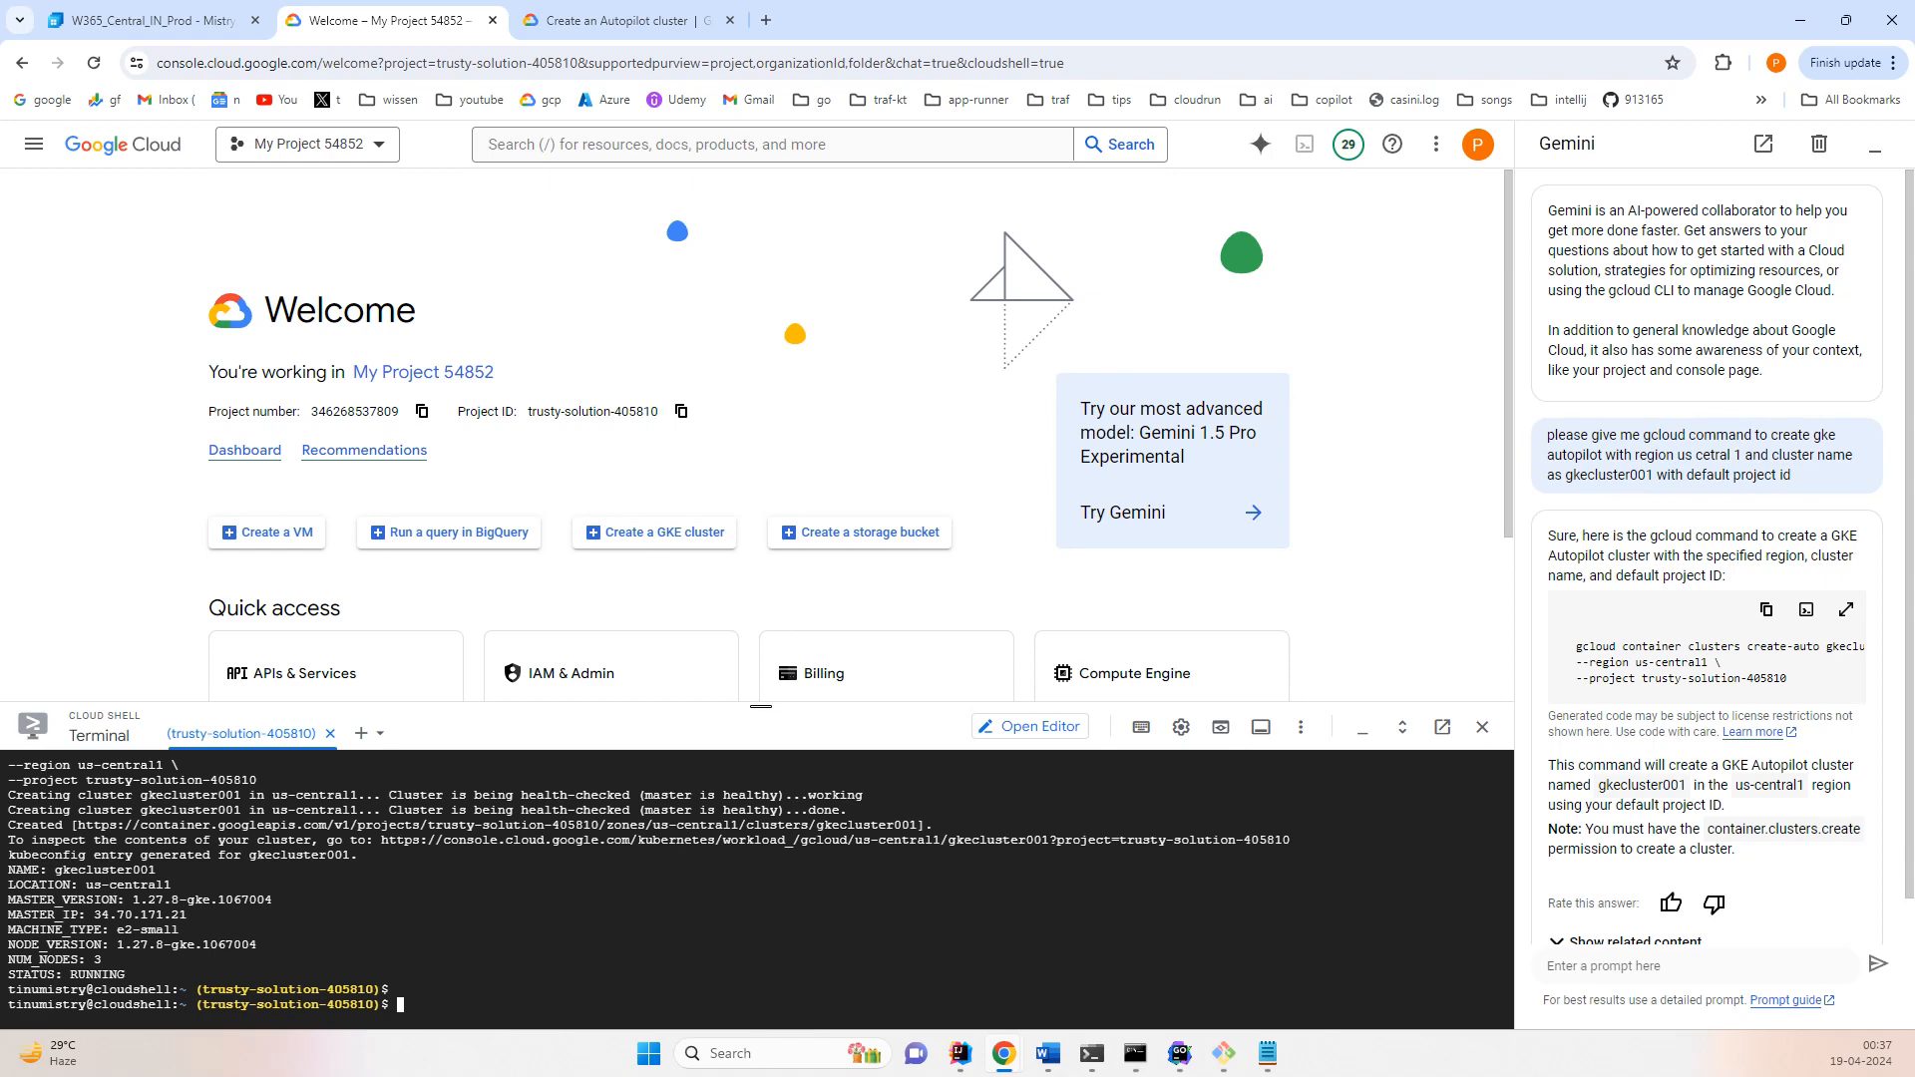
# - Search the console for "kuber", go to Kubernetes Clusters and open the details of gkecluster001
pyautogui.click(489, 143)
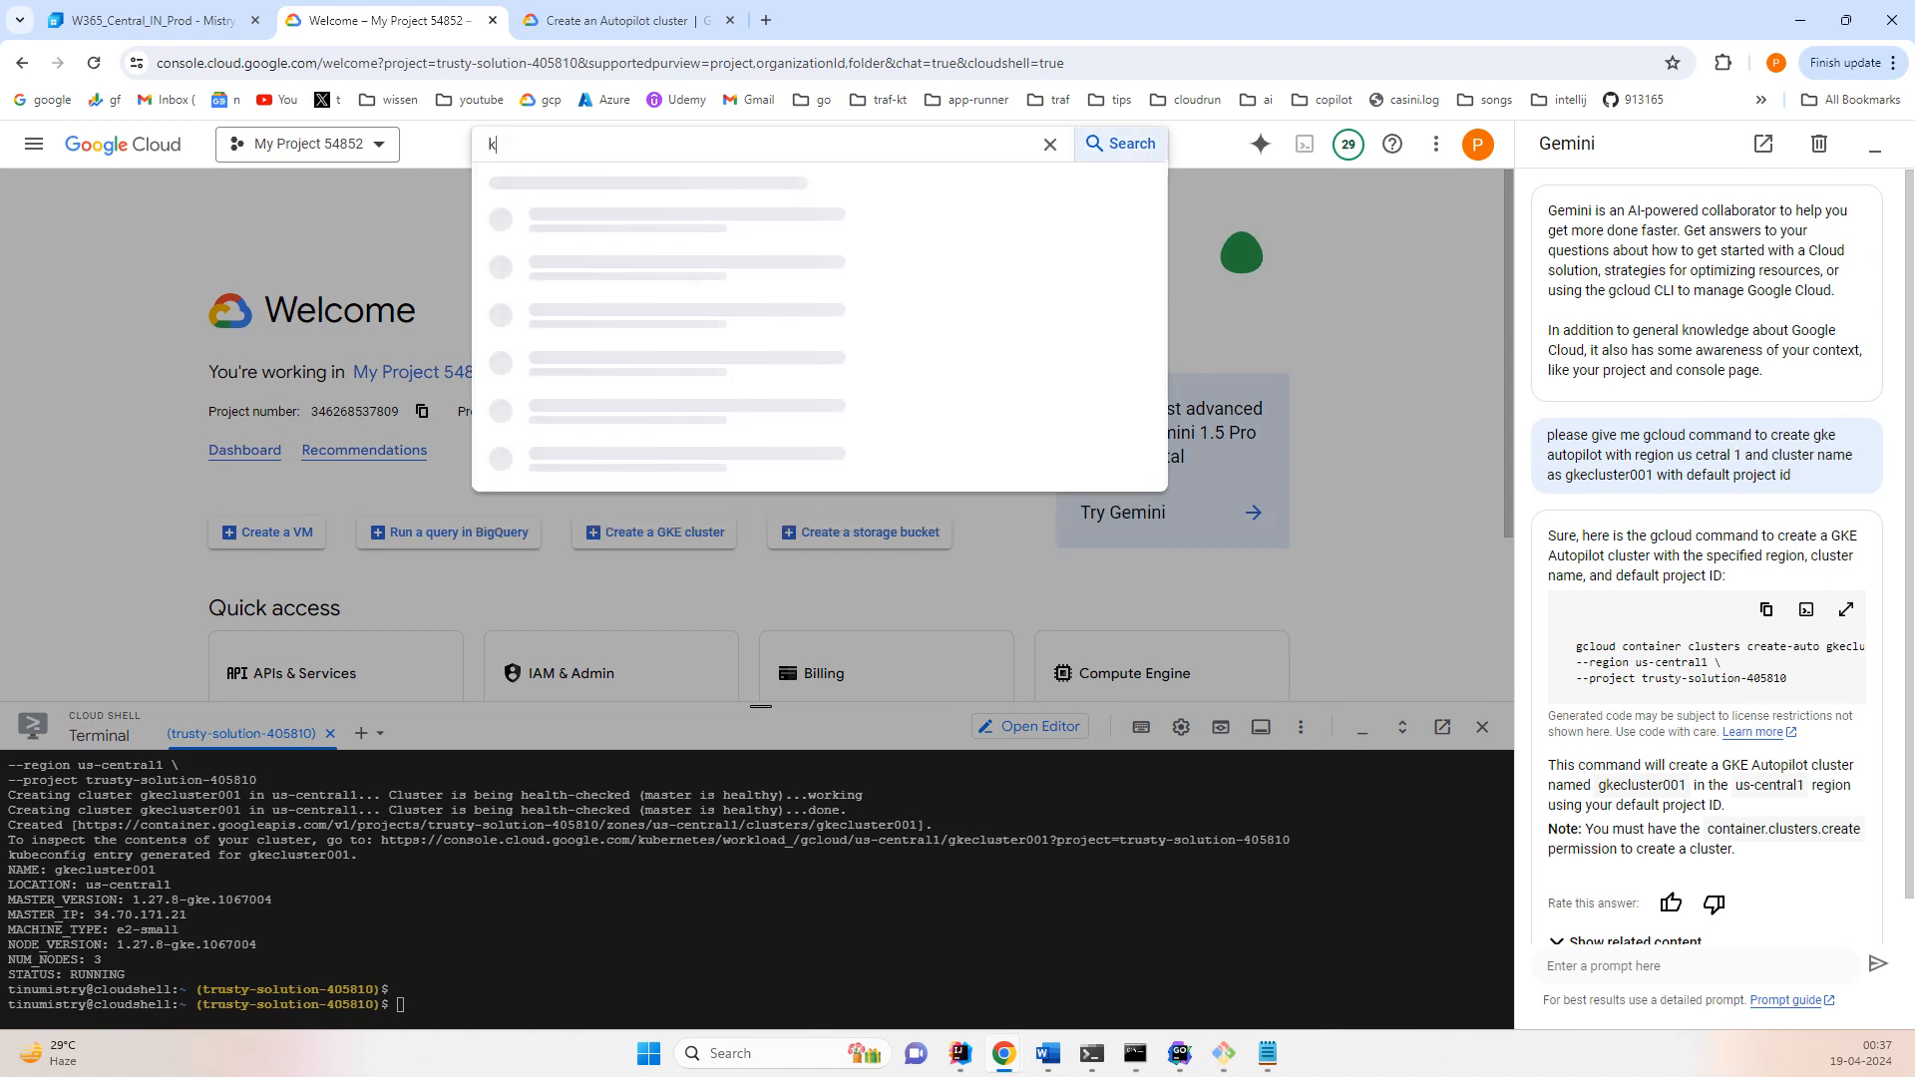
pyautogui.write('kuber')
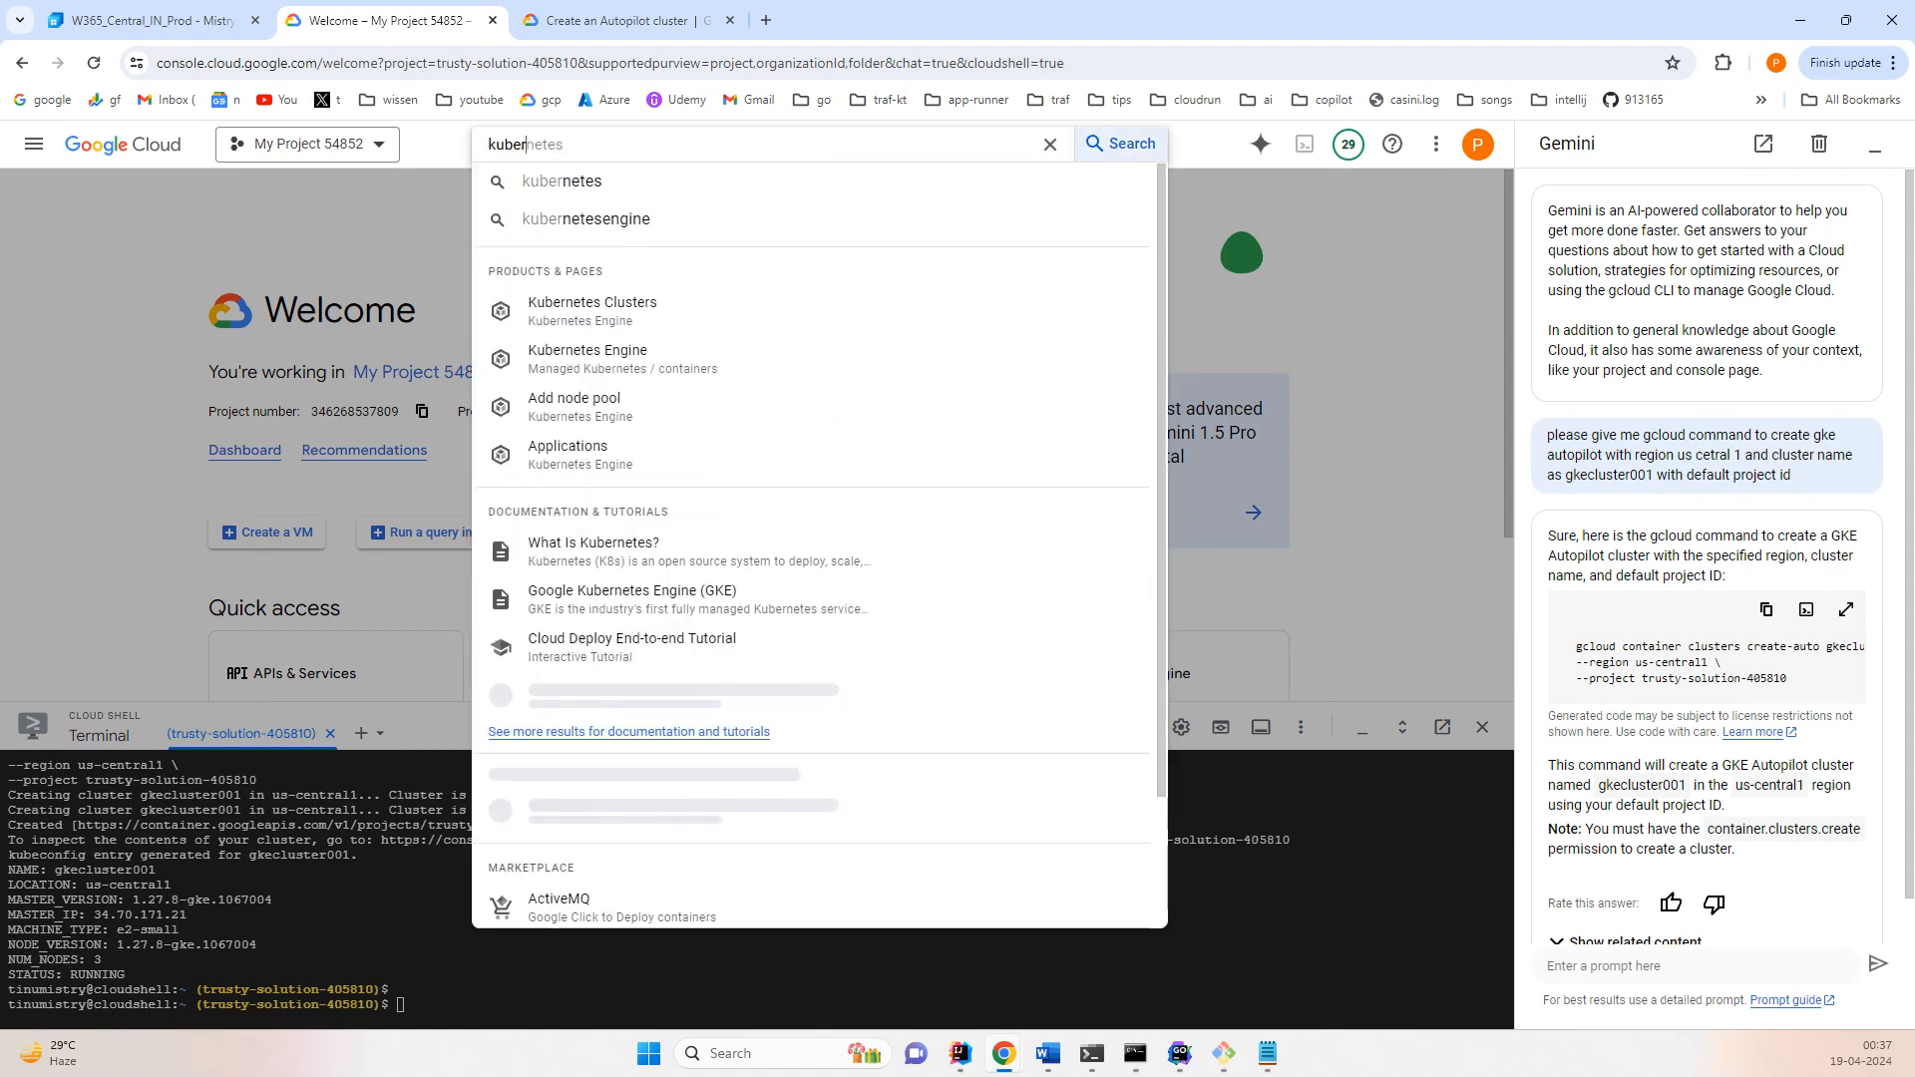
pyautogui.click(593, 310)
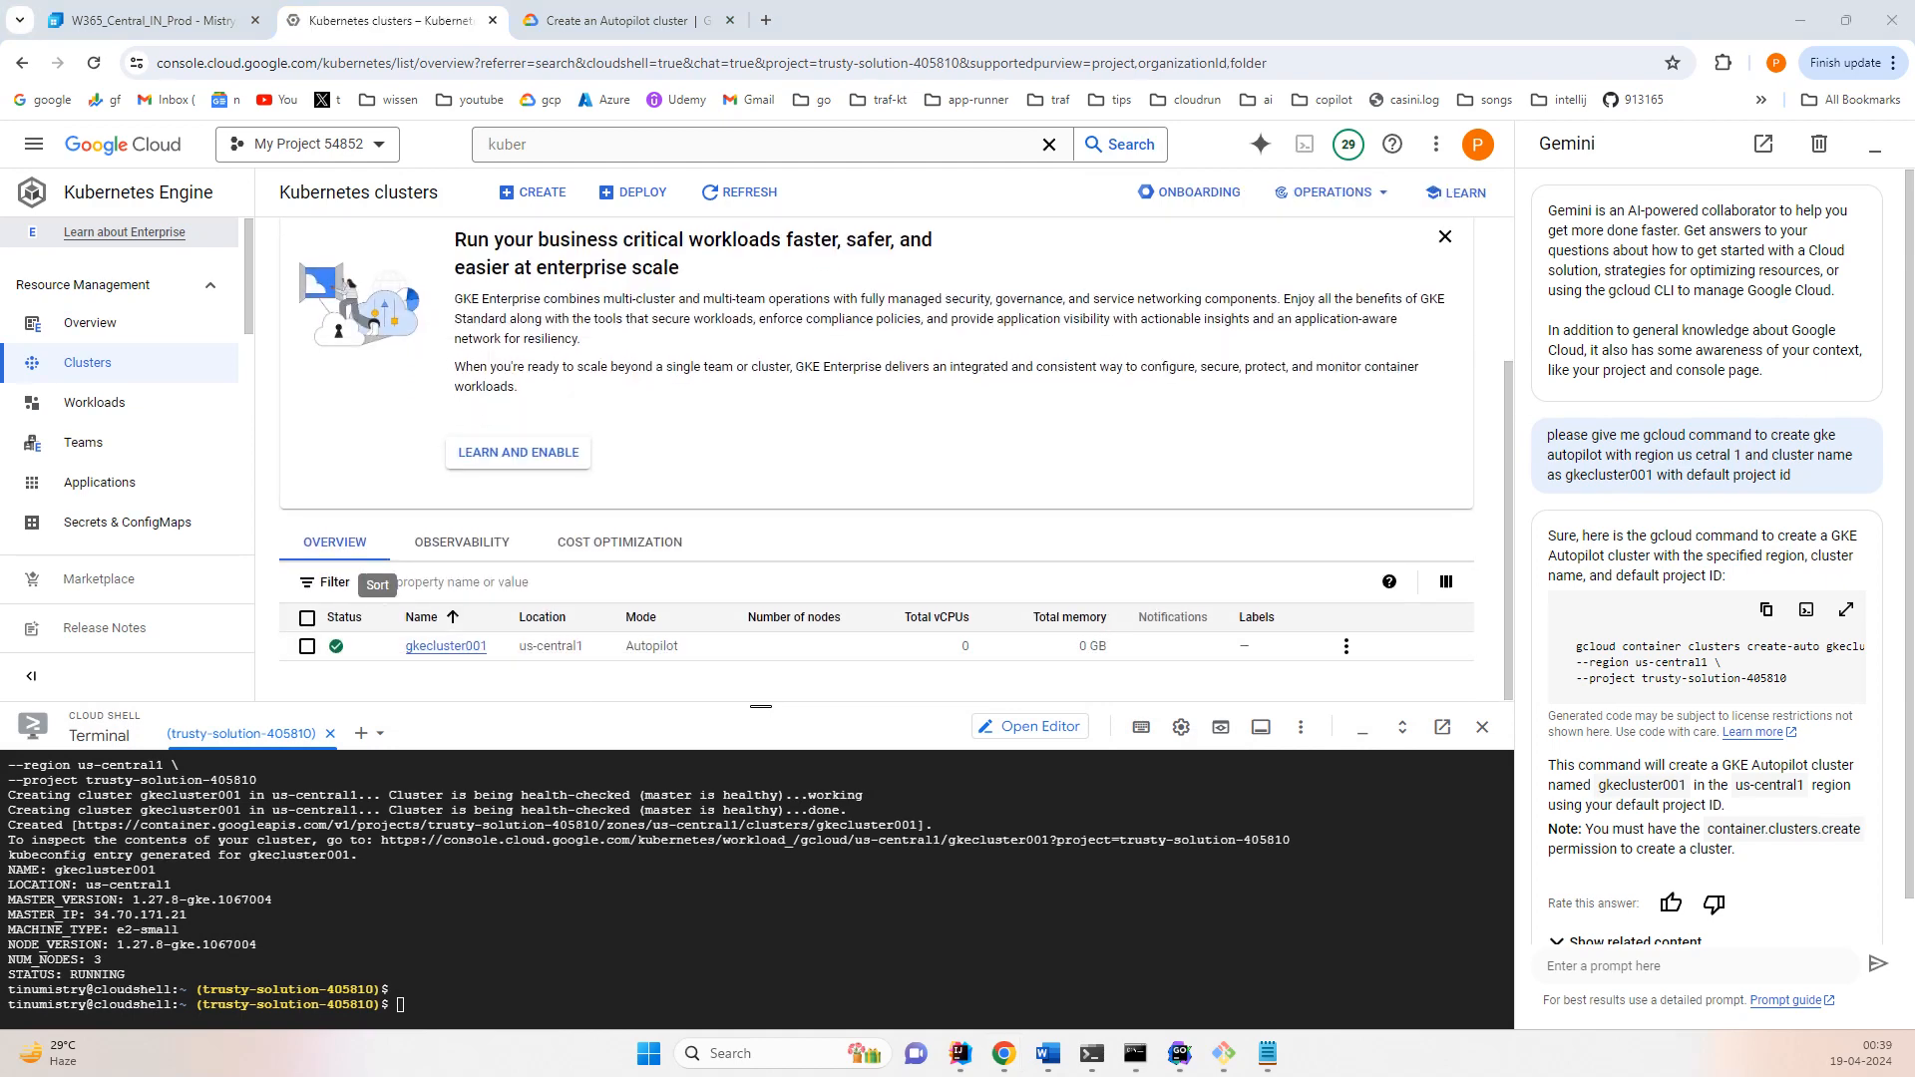
pyautogui.click(446, 646)
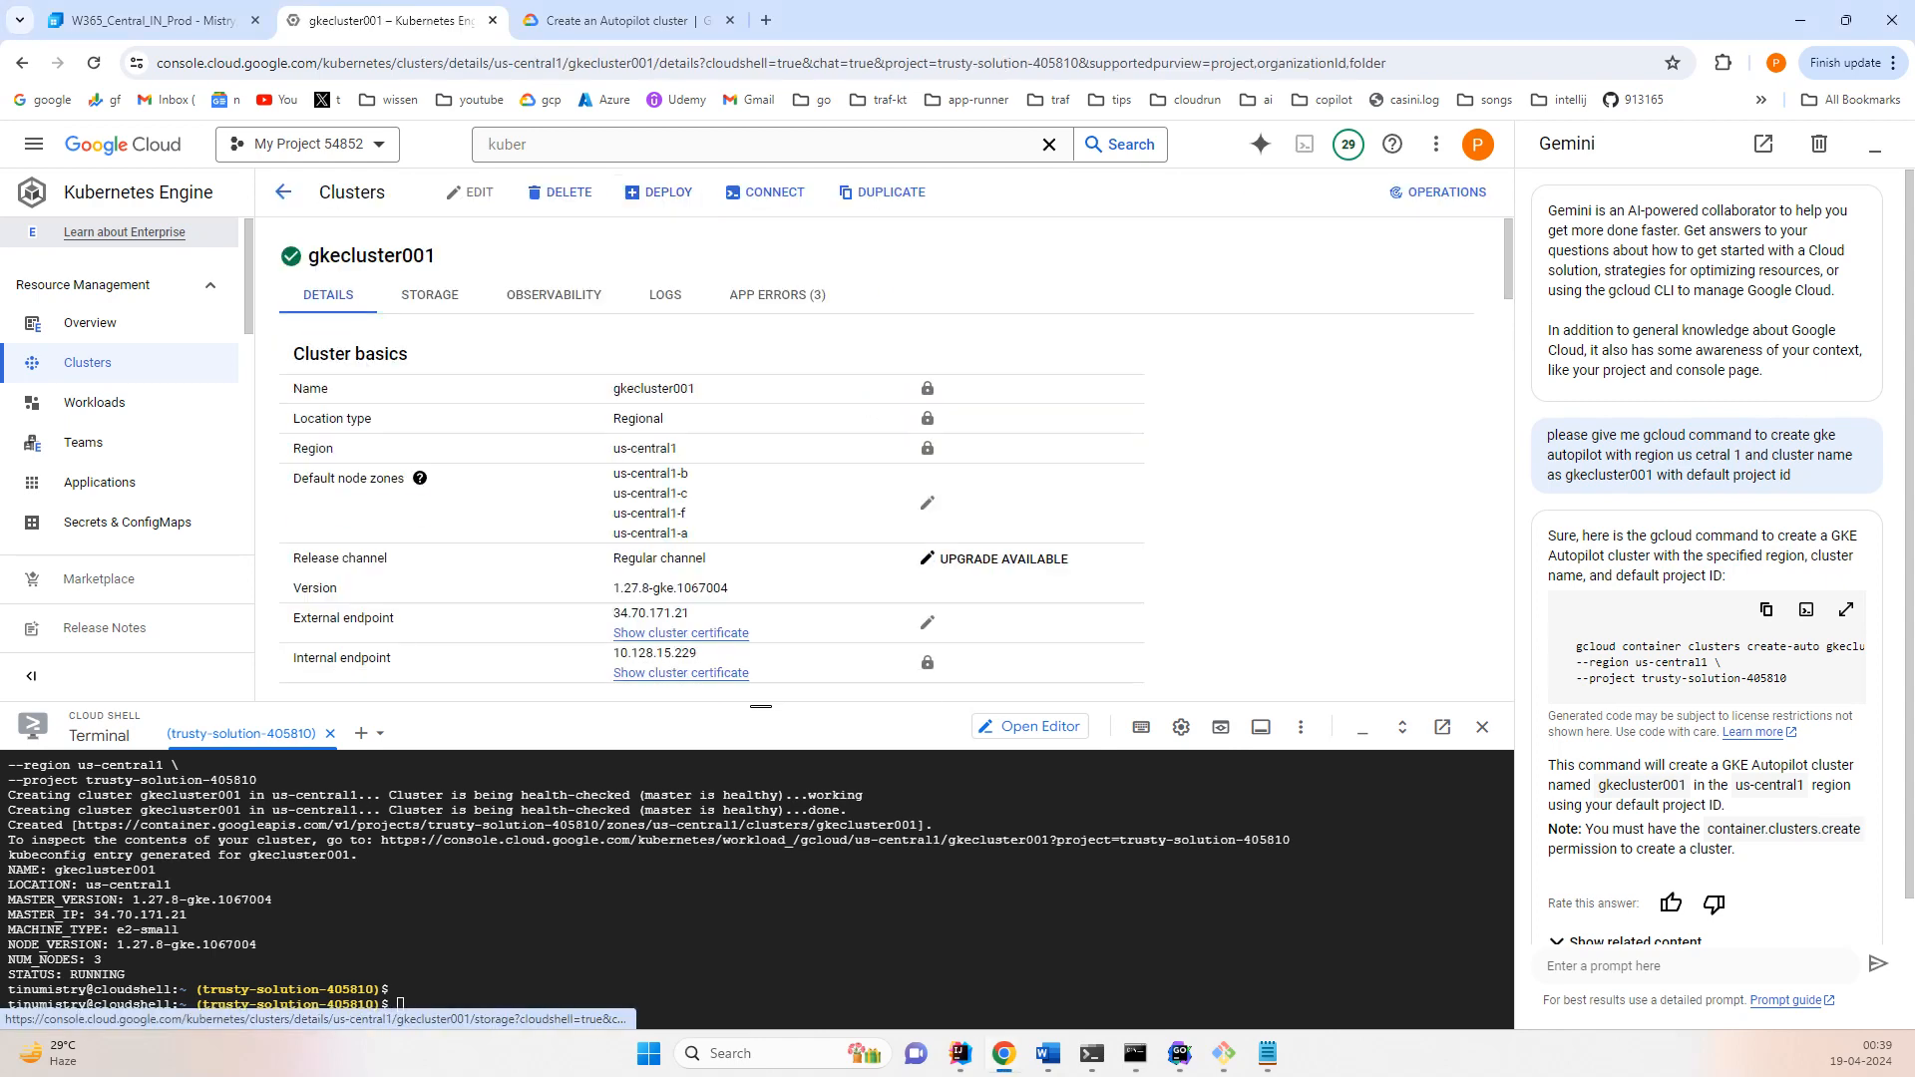
# - Get the command-line access command from the cluster's connection options and run gcloud container clusters get-credentials for gkecluster001 in Cloud Shell
pyautogui.click(766, 192)
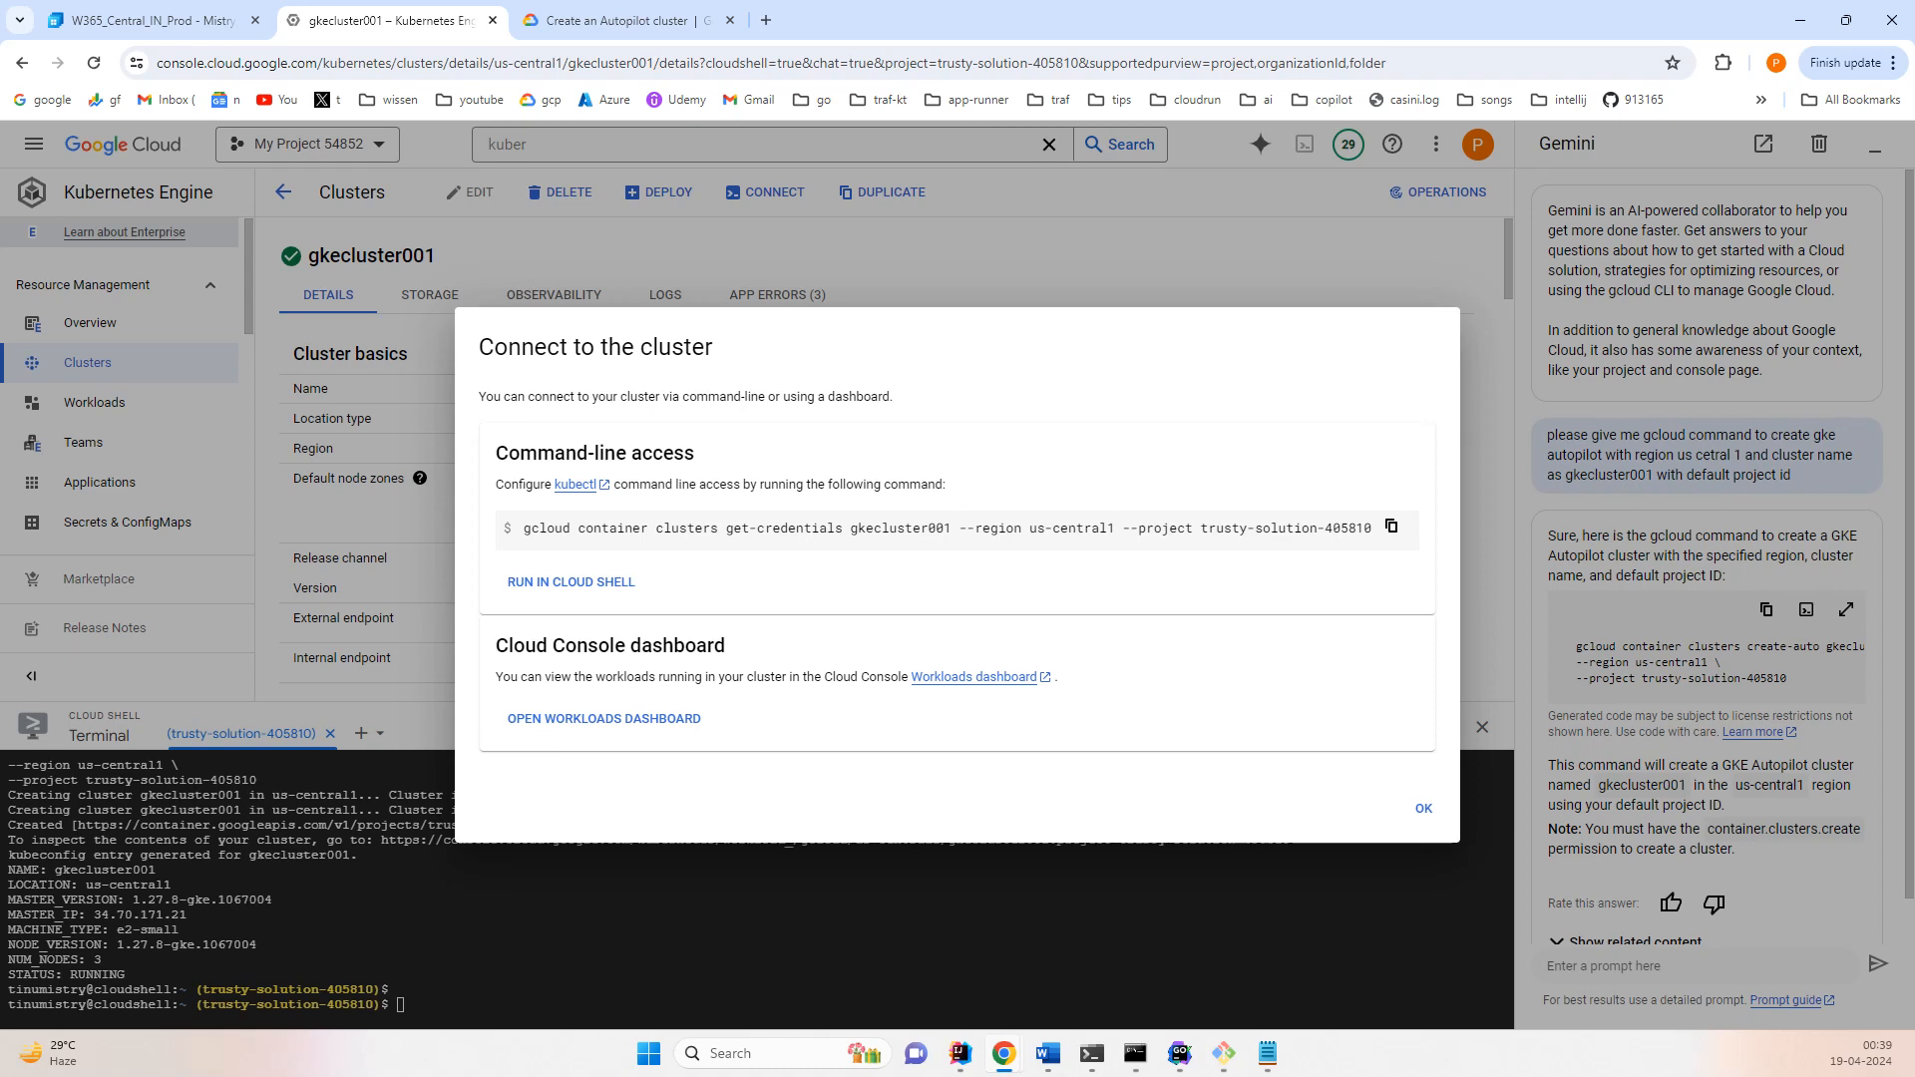
pyautogui.moveTo(718, 527); pyautogui.dragTo(858, 528)
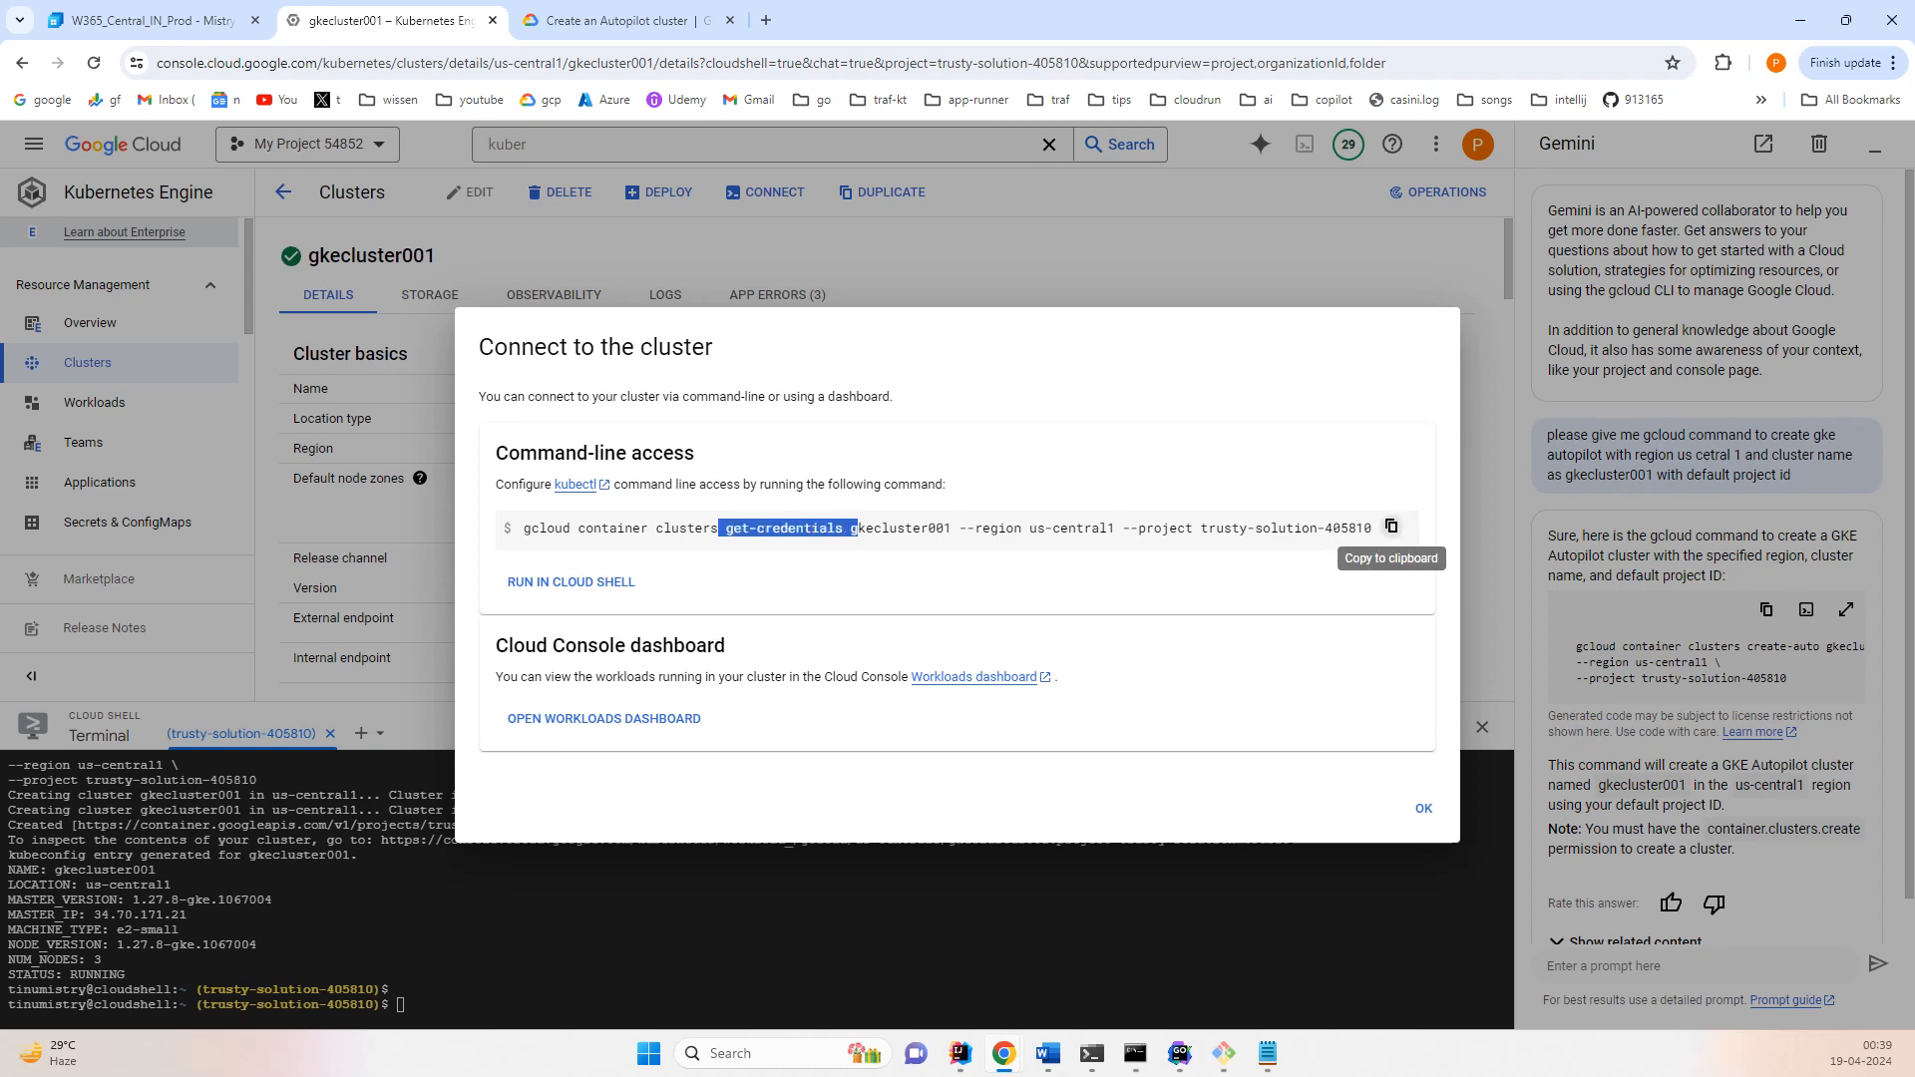
pyautogui.click(1392, 527)
pyautogui.click(1423, 809)
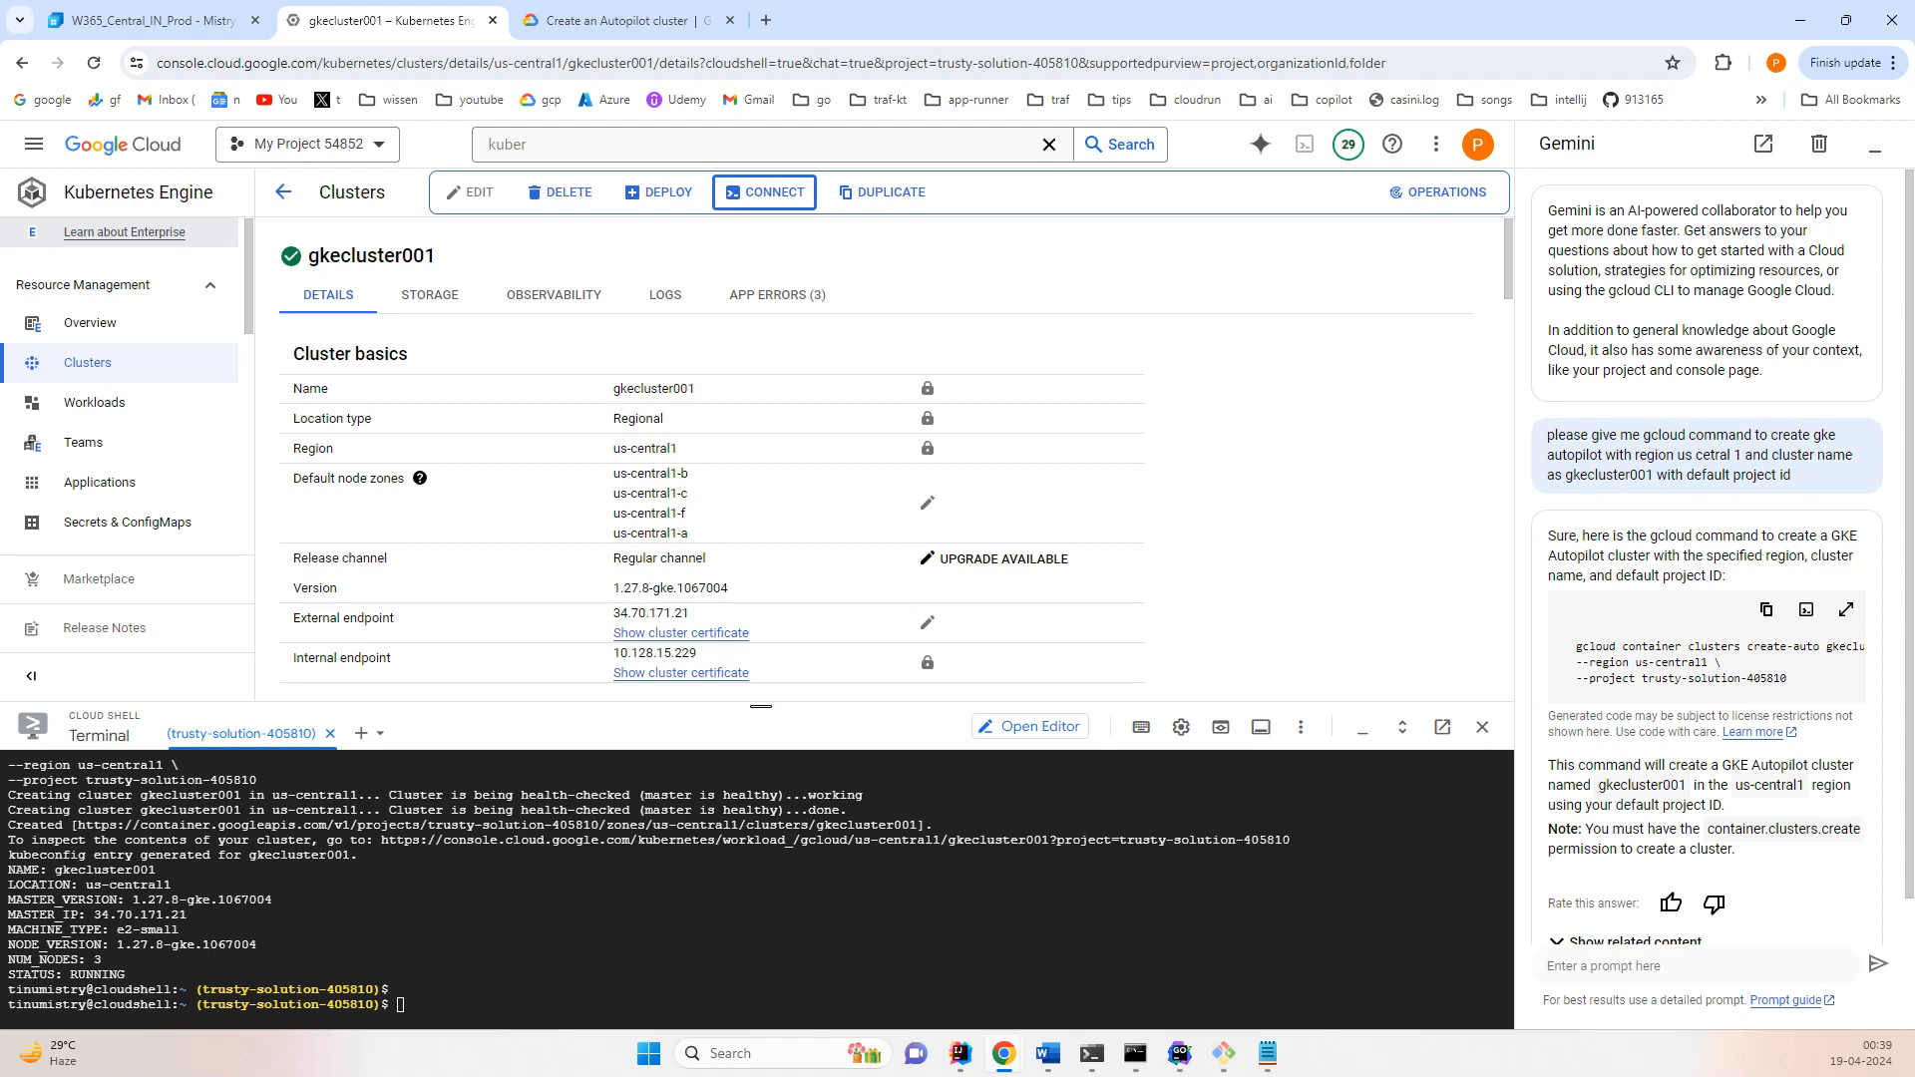
pyautogui.press('Return')
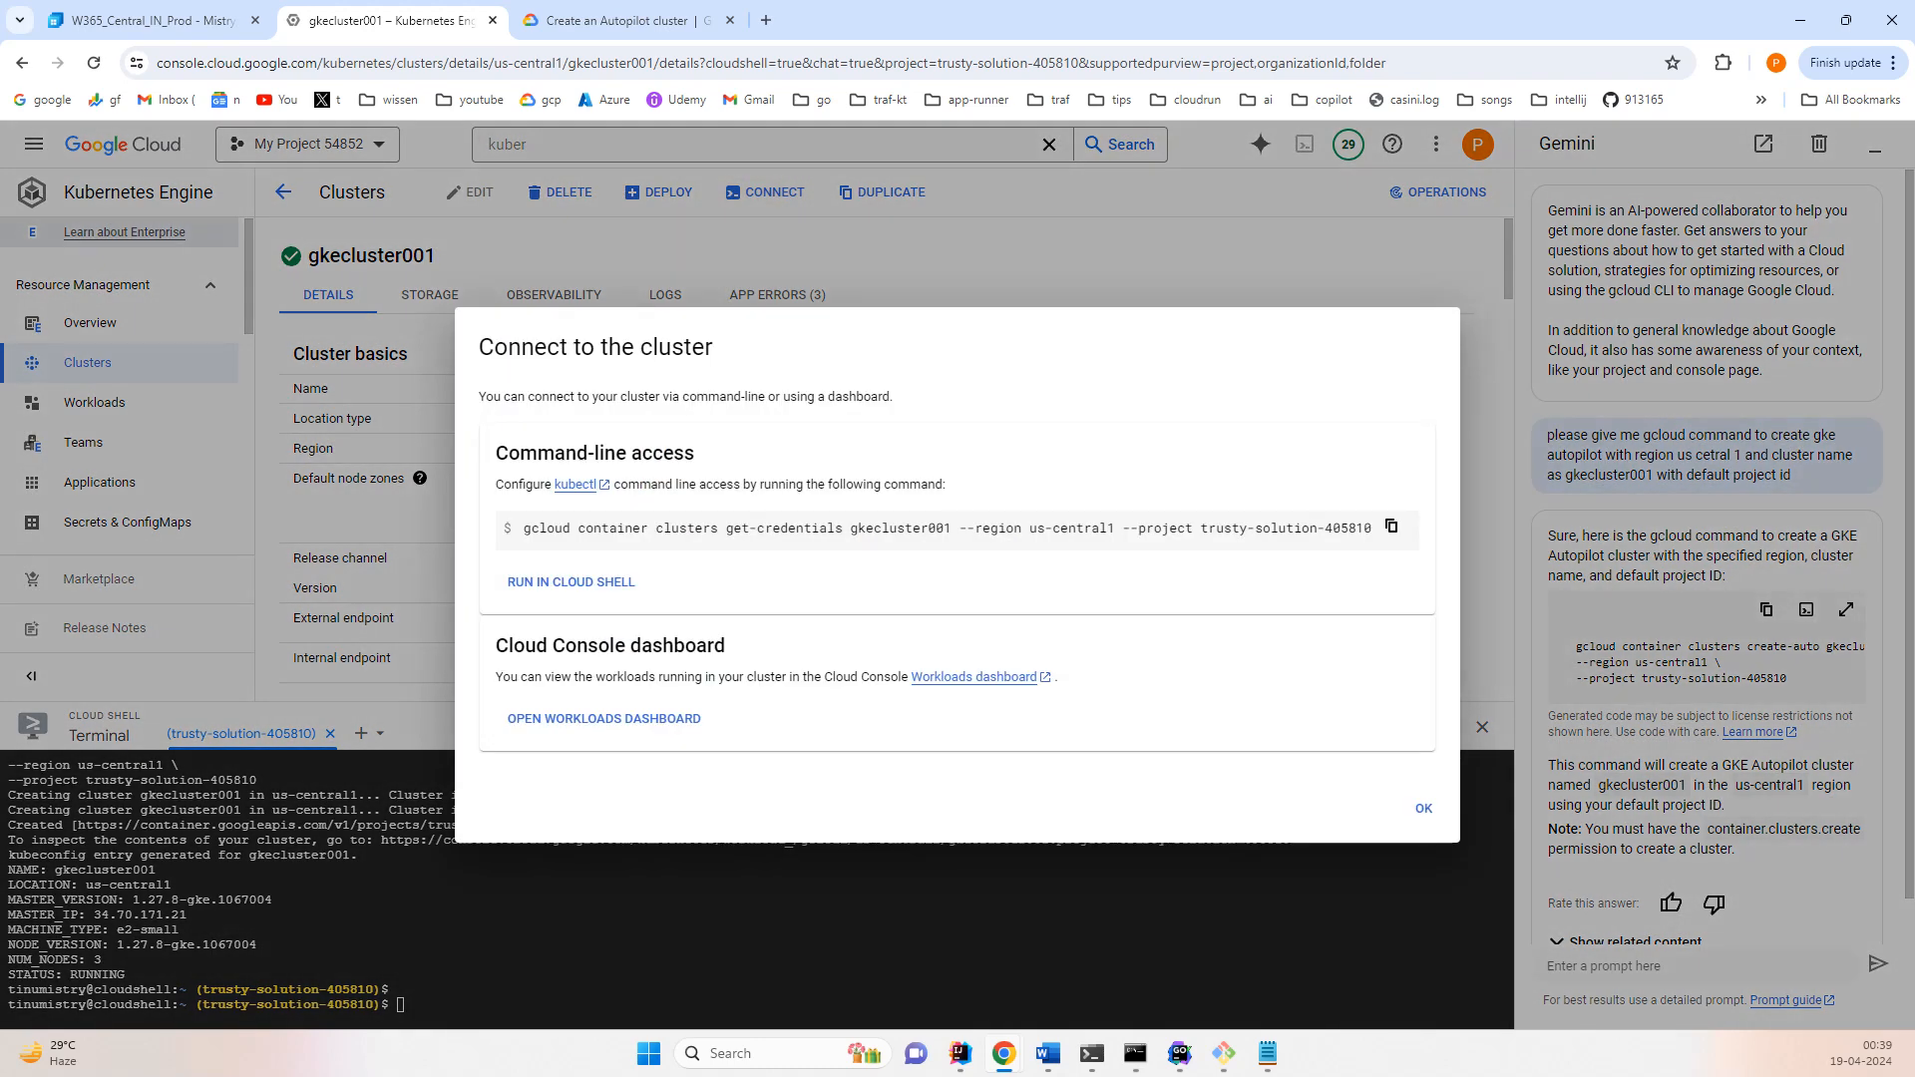
pyautogui.click(1391, 526)
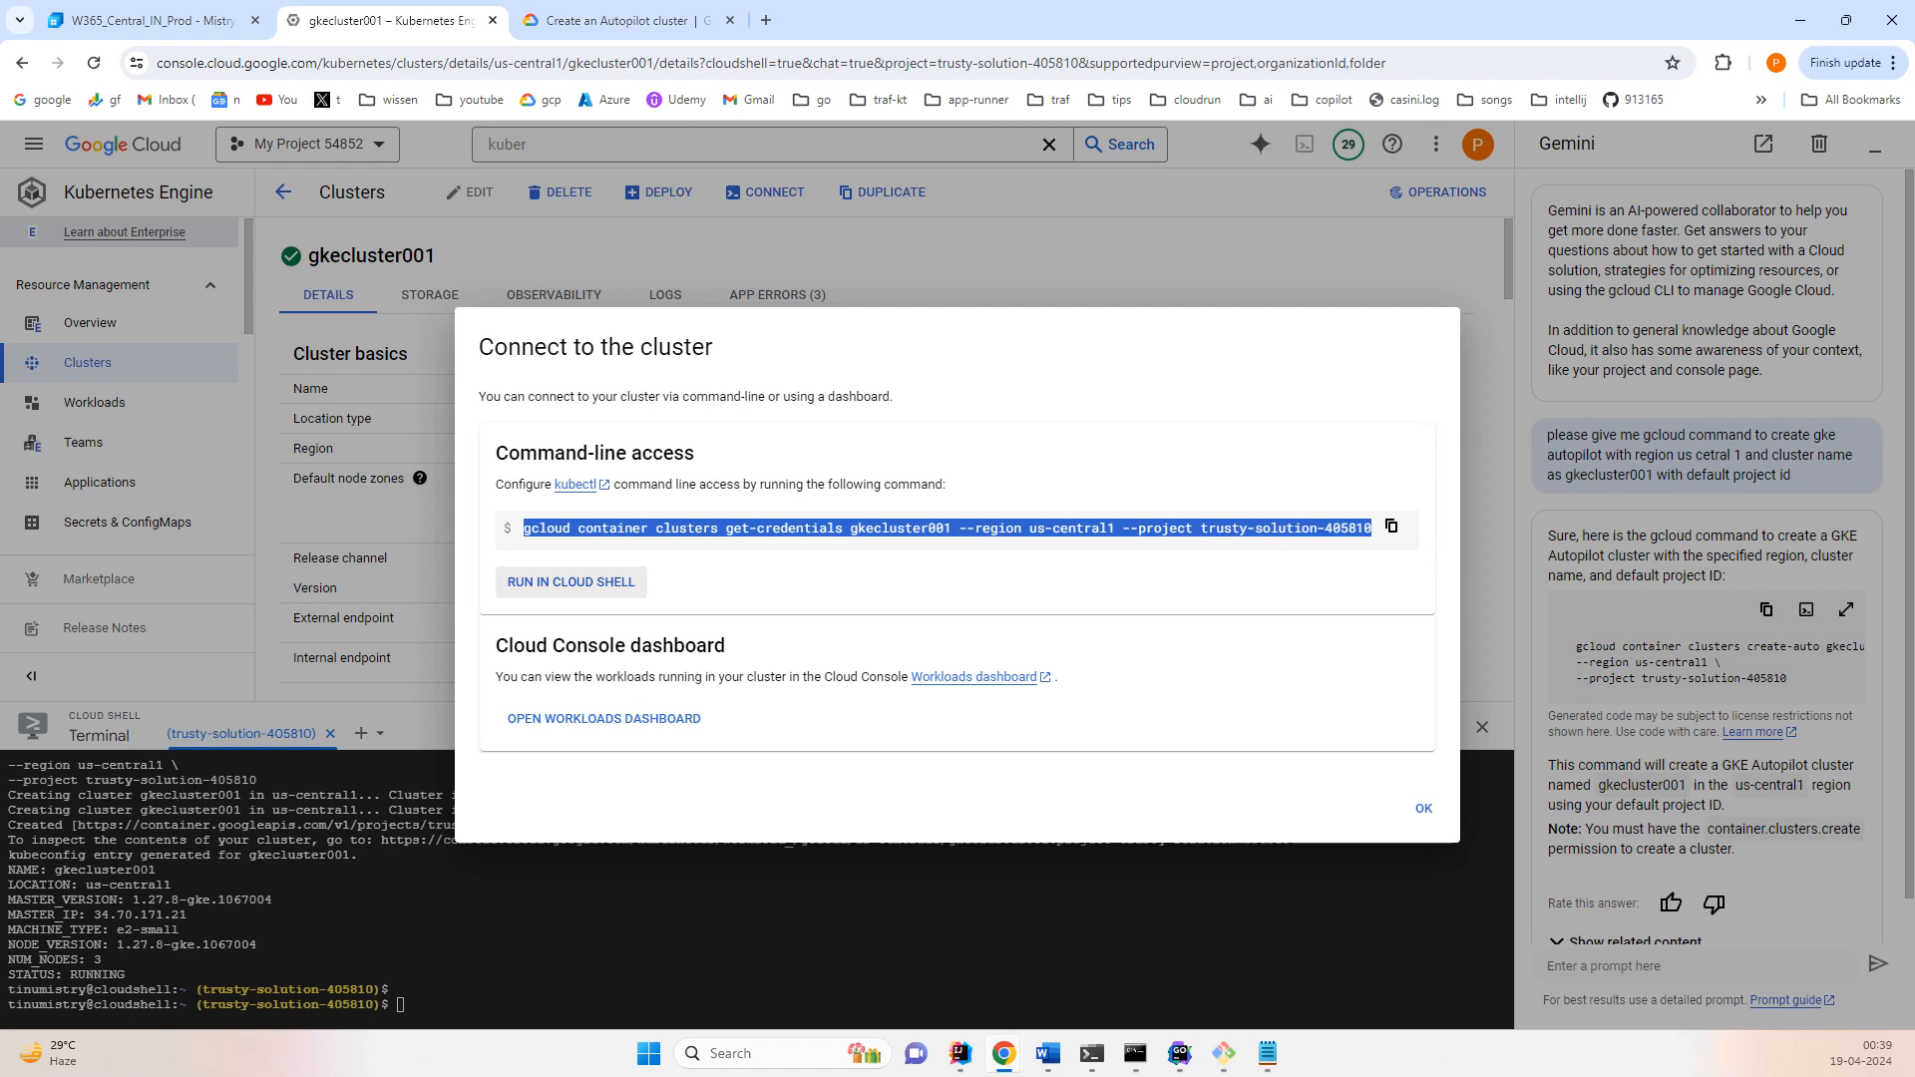
pyautogui.press('Return')
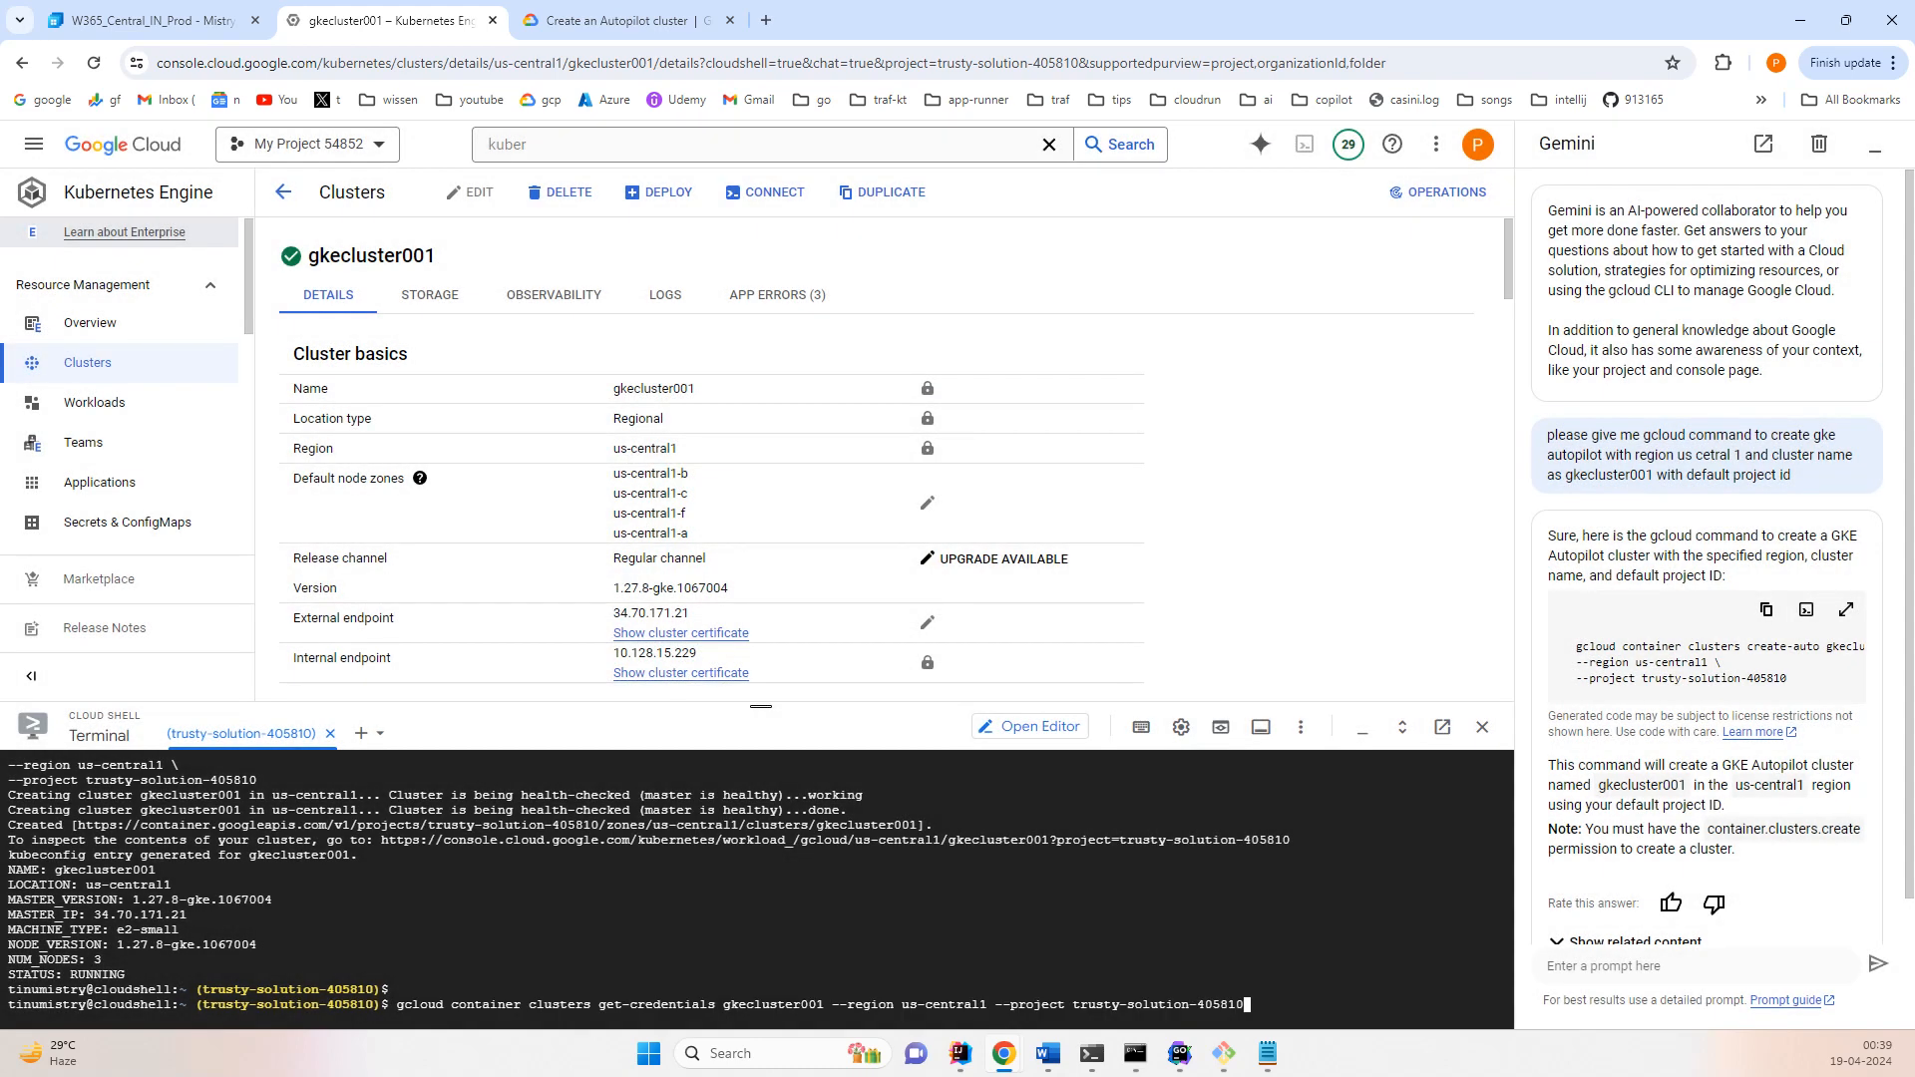
pyautogui.press('Return')
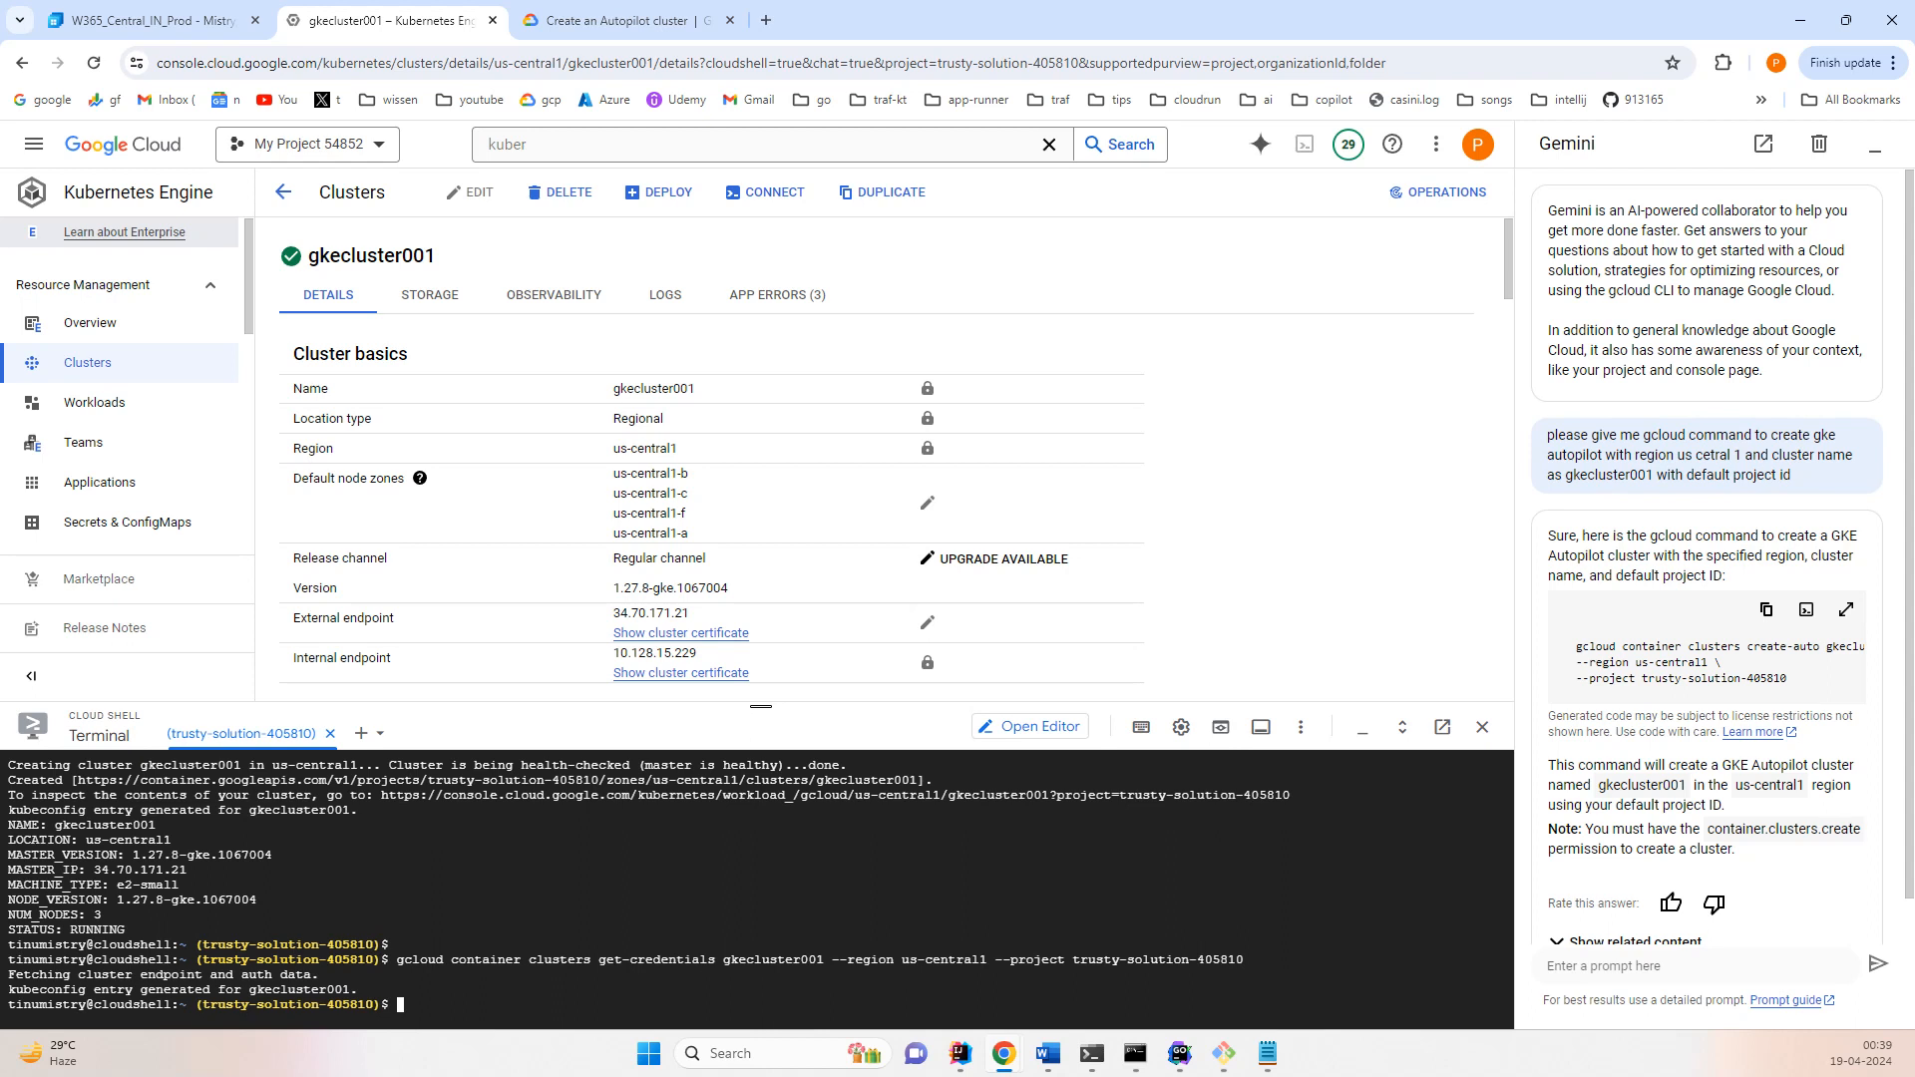
# - Start a second Cloud Shell terminal session and open the Cloud Shell Editor
pyautogui.click(1696, 966)
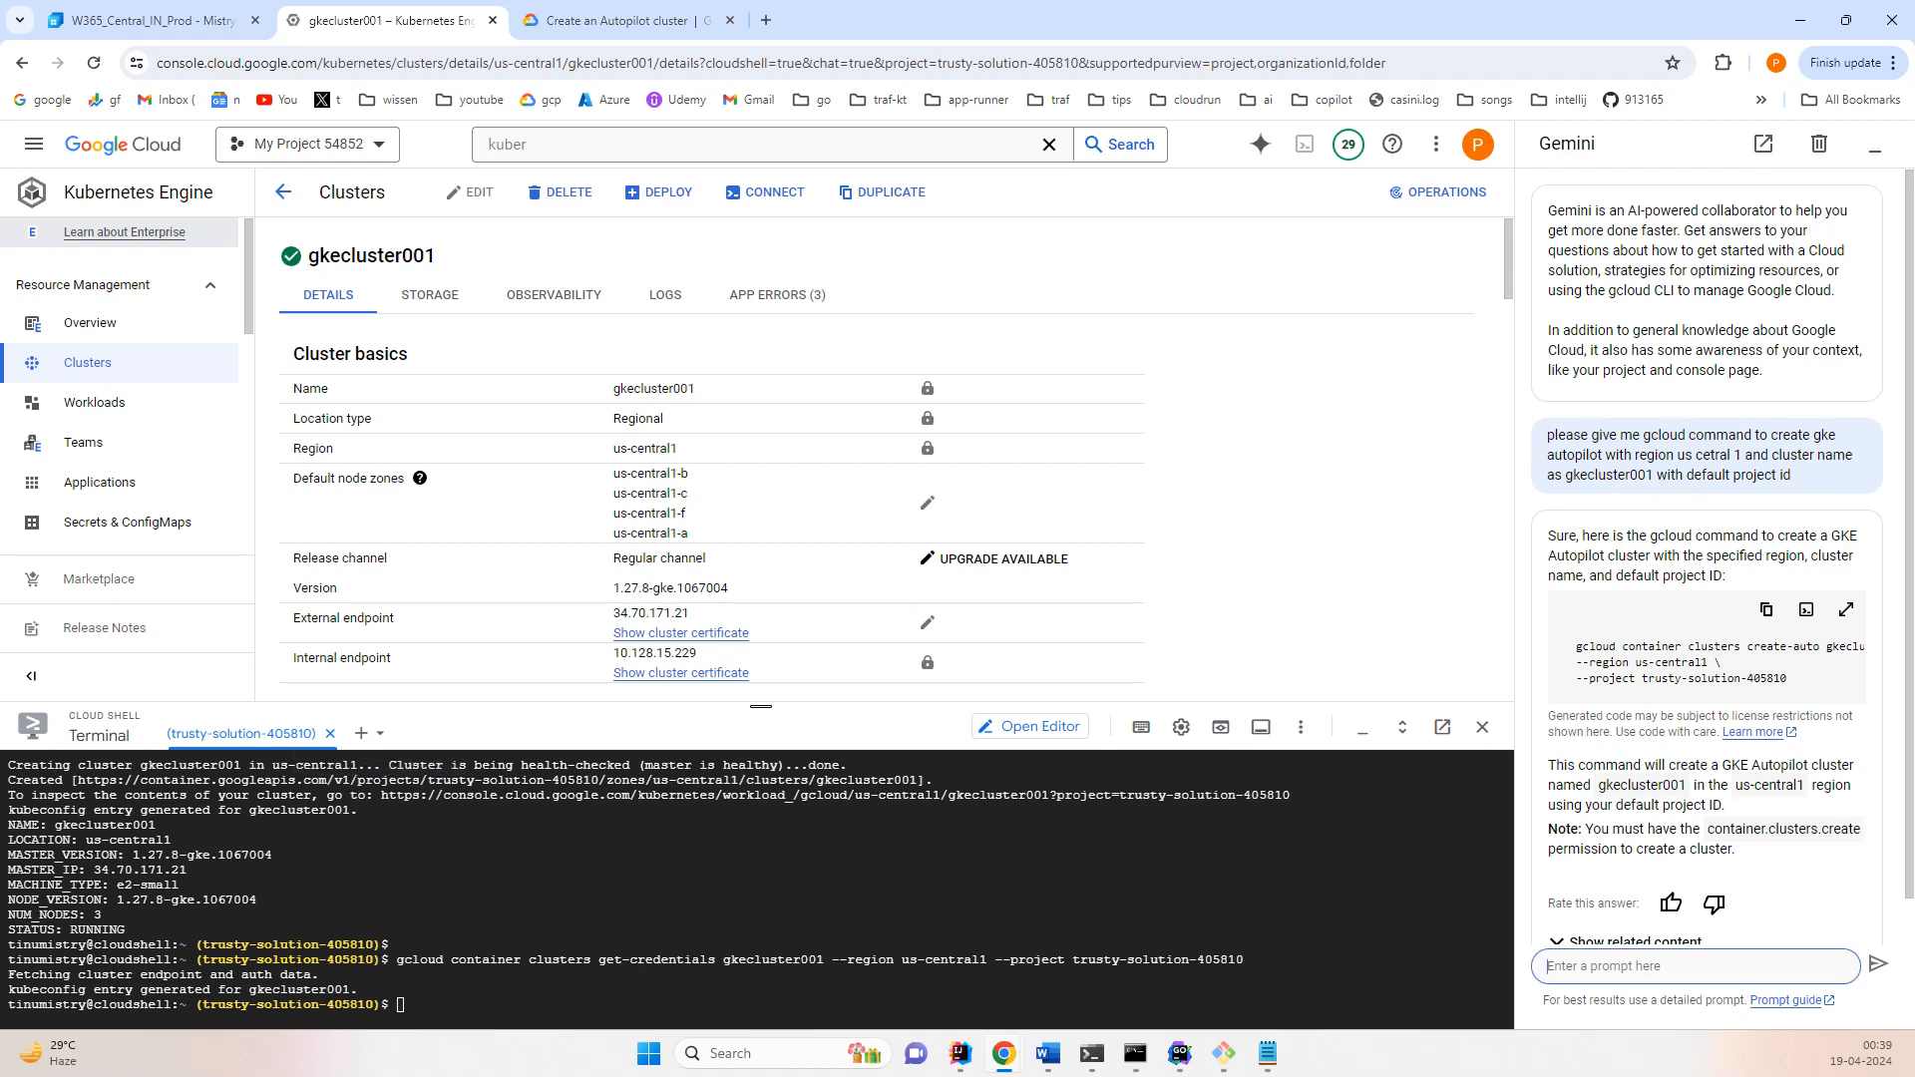
pyautogui.click(361, 733)
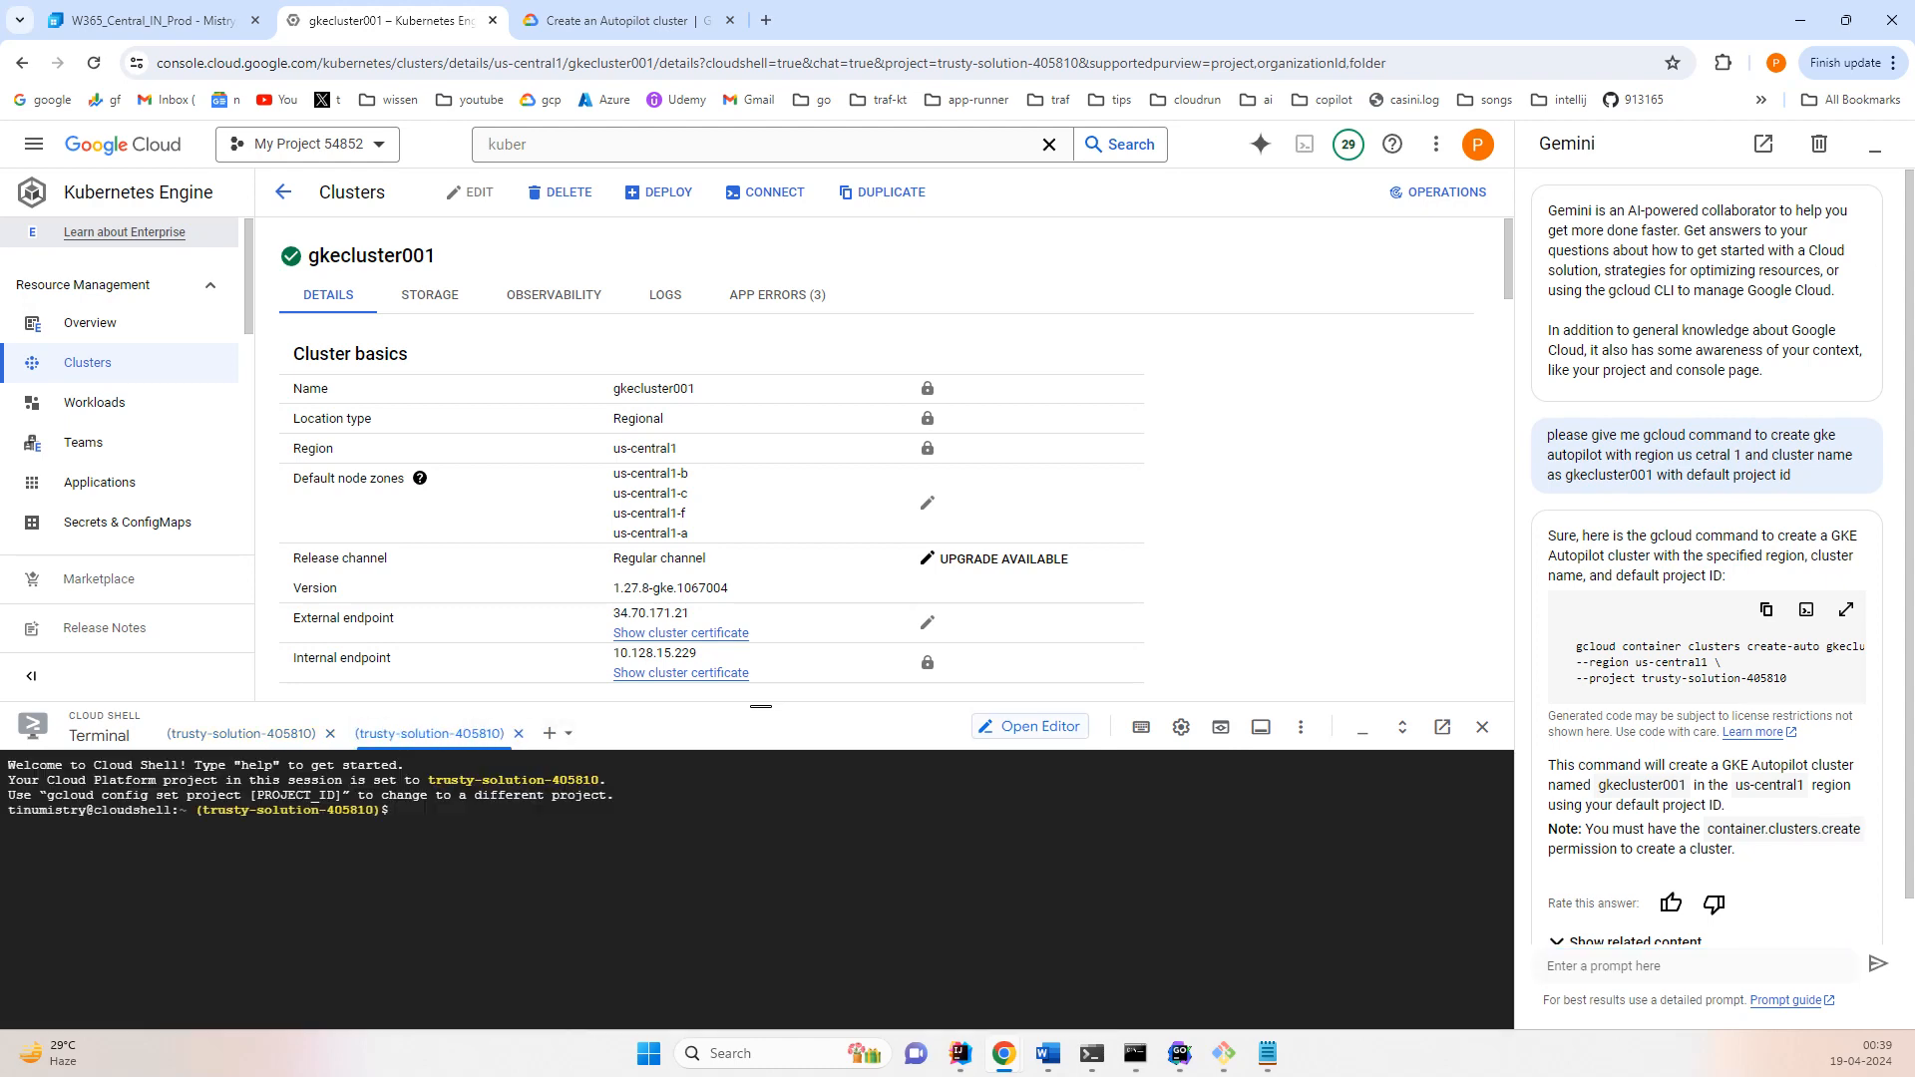
pyautogui.click(1030, 726)
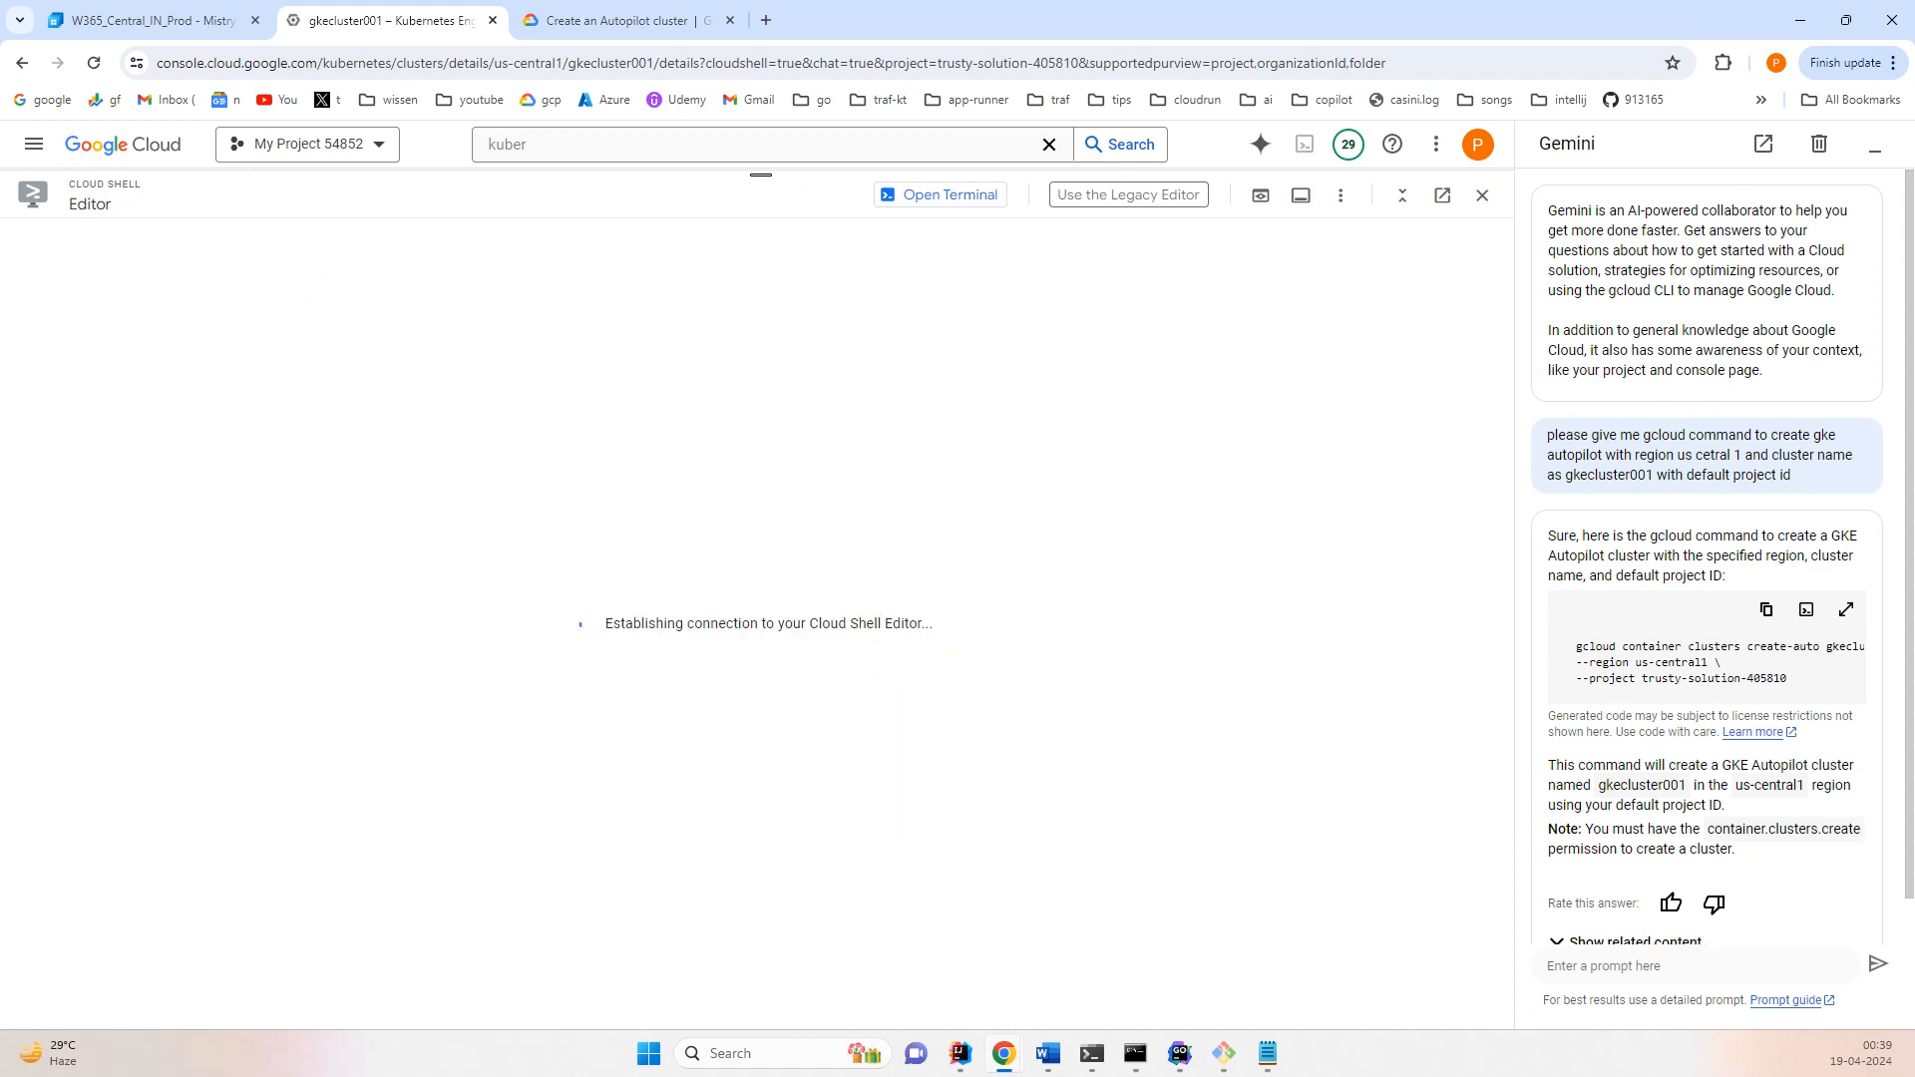
# - Ask Gemini "give me yaml deployment for nginx with external port 80" and copy the generated YAML
pyautogui.click(1695, 967)
pyautogui.write('give me ')
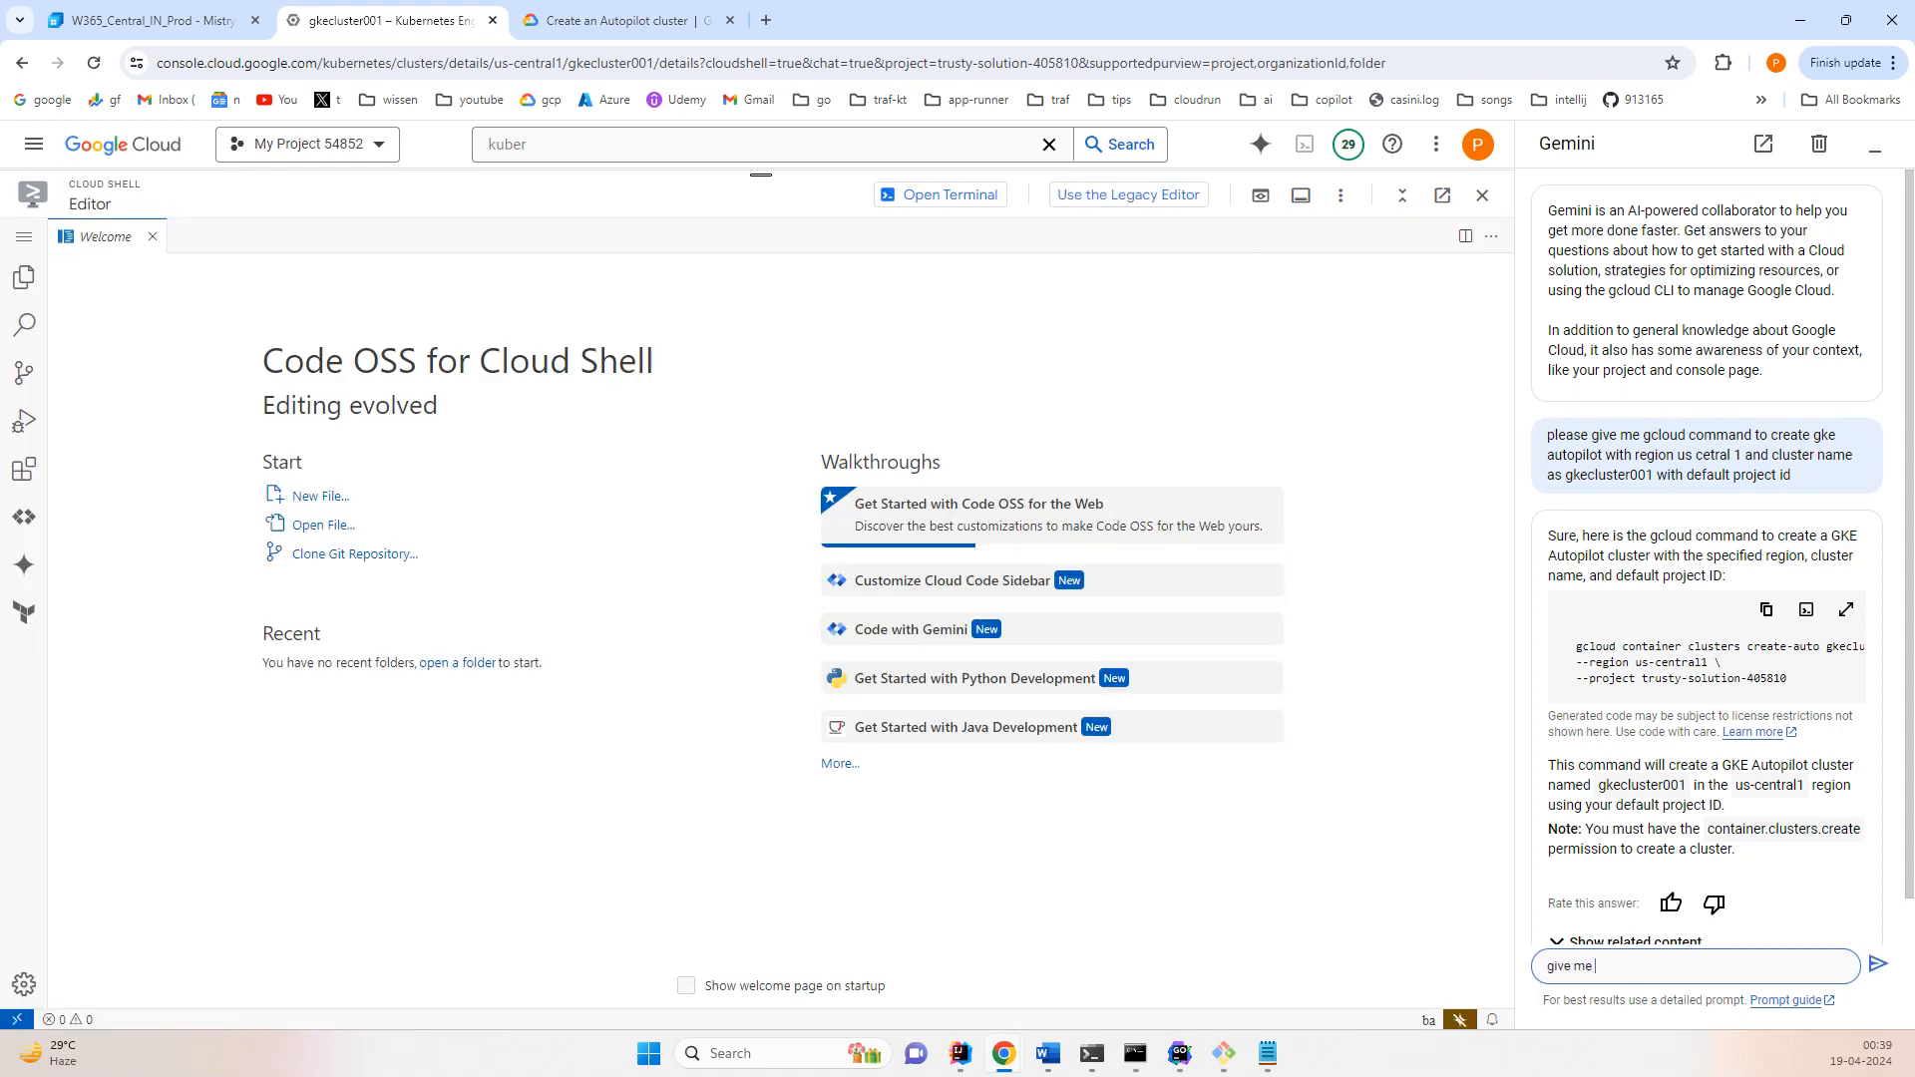
pyautogui.write('yaml deployment fro')
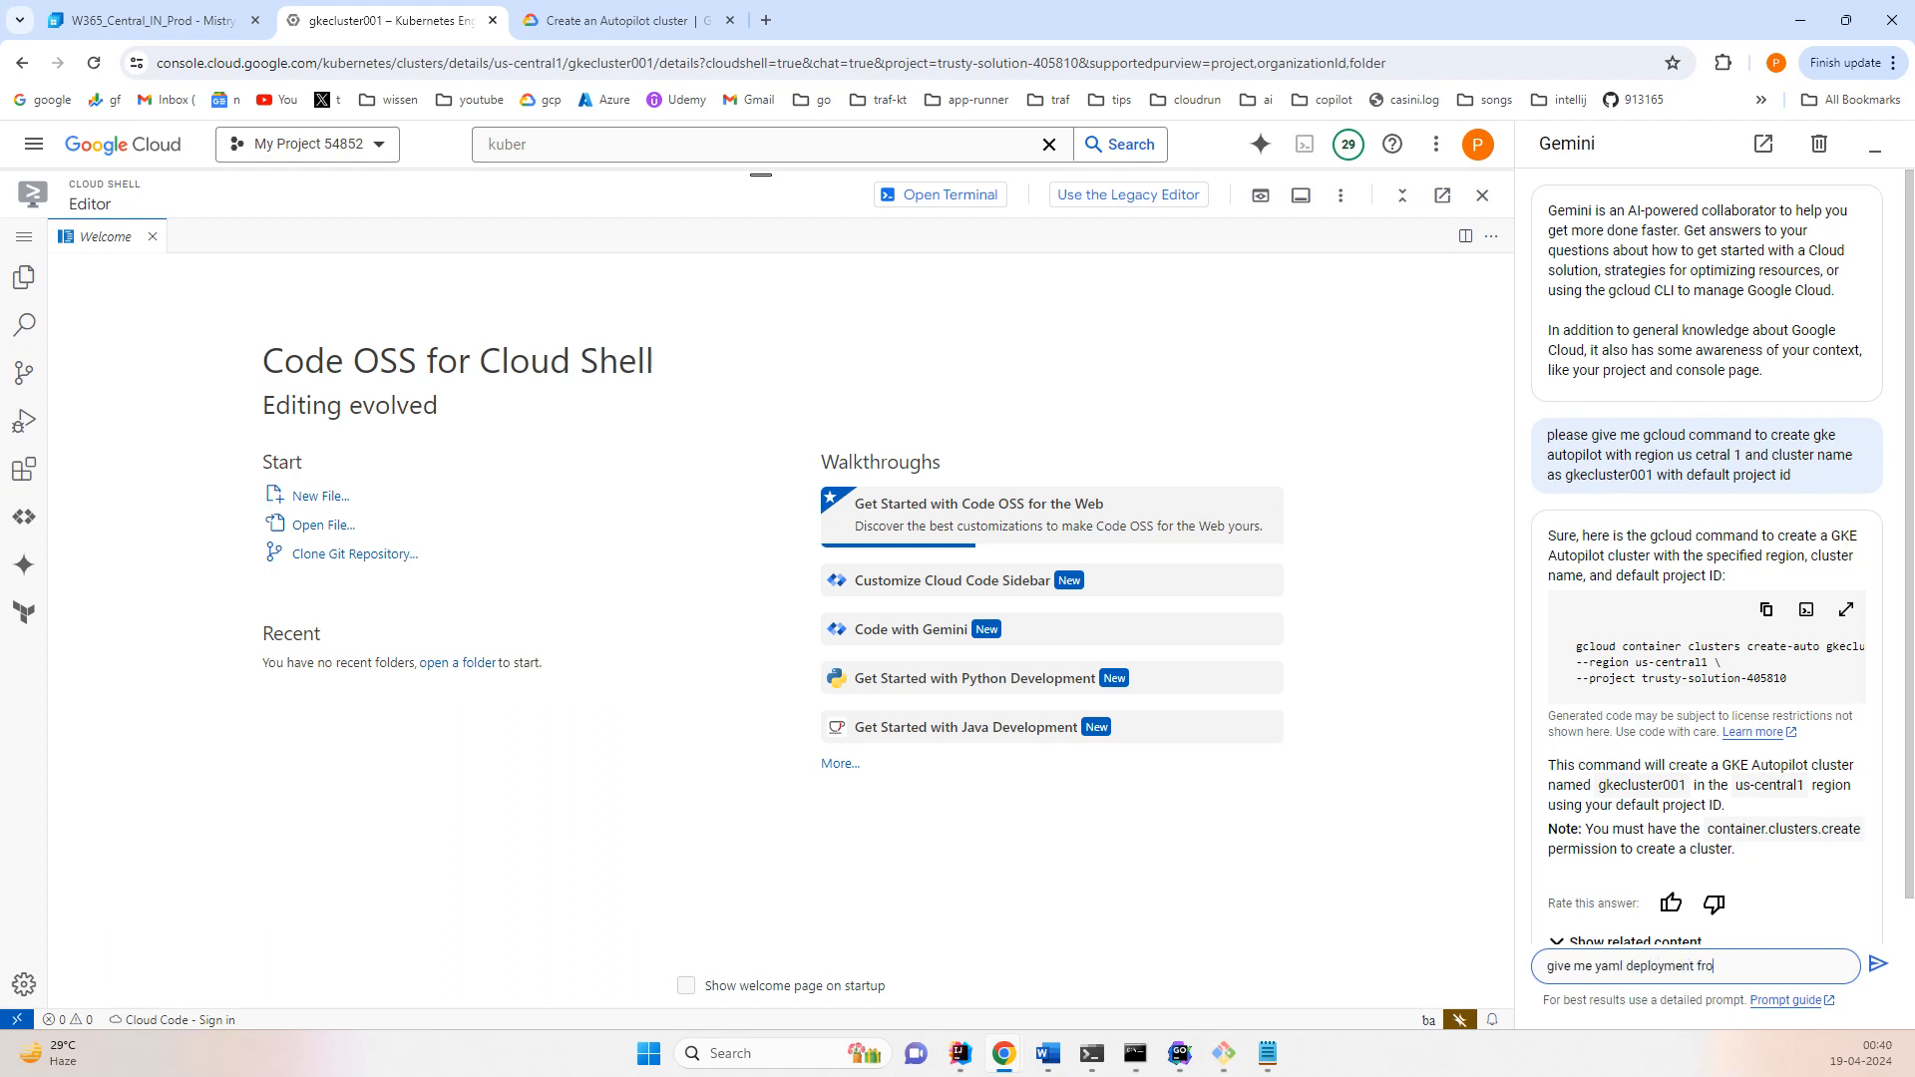
pyautogui.press('BackSpace')
pyautogui.press('BackSpace')
pyautogui.write('or nginx with external port 80')
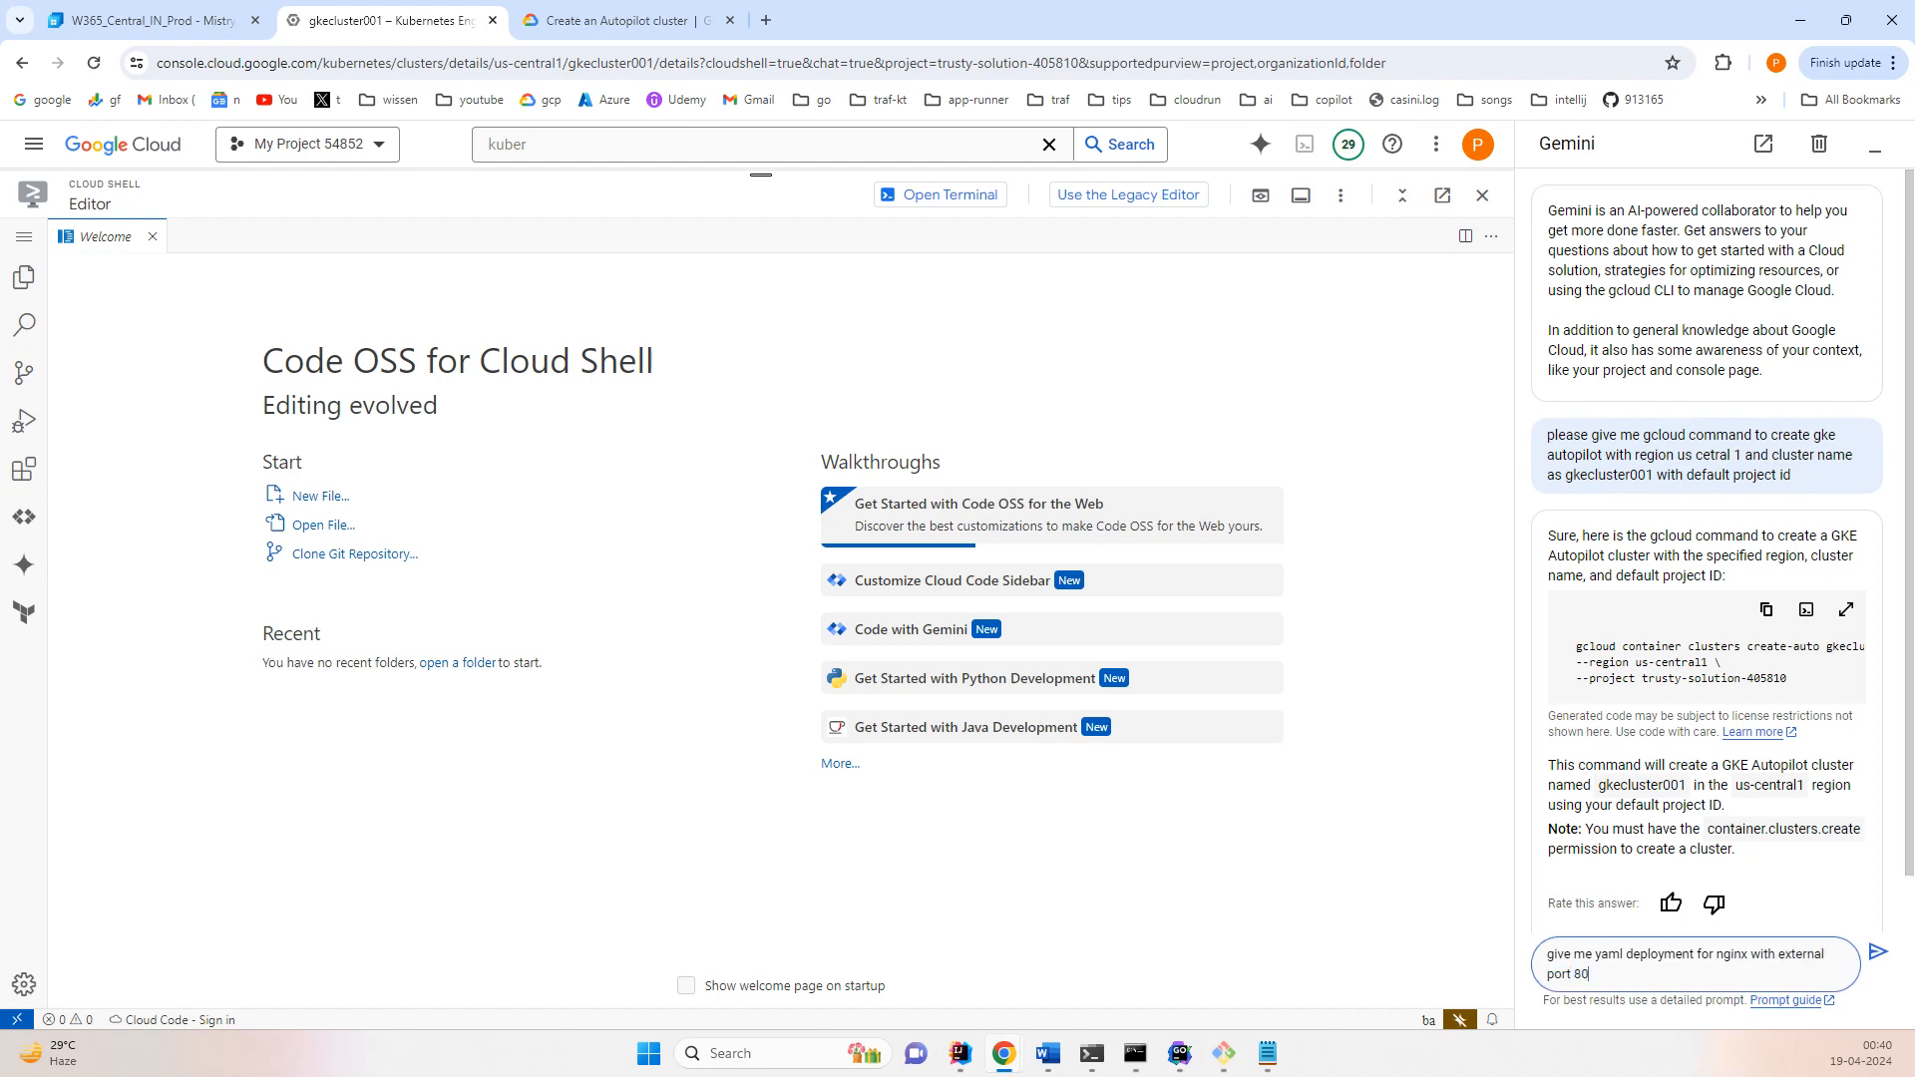
pyautogui.press('Return')
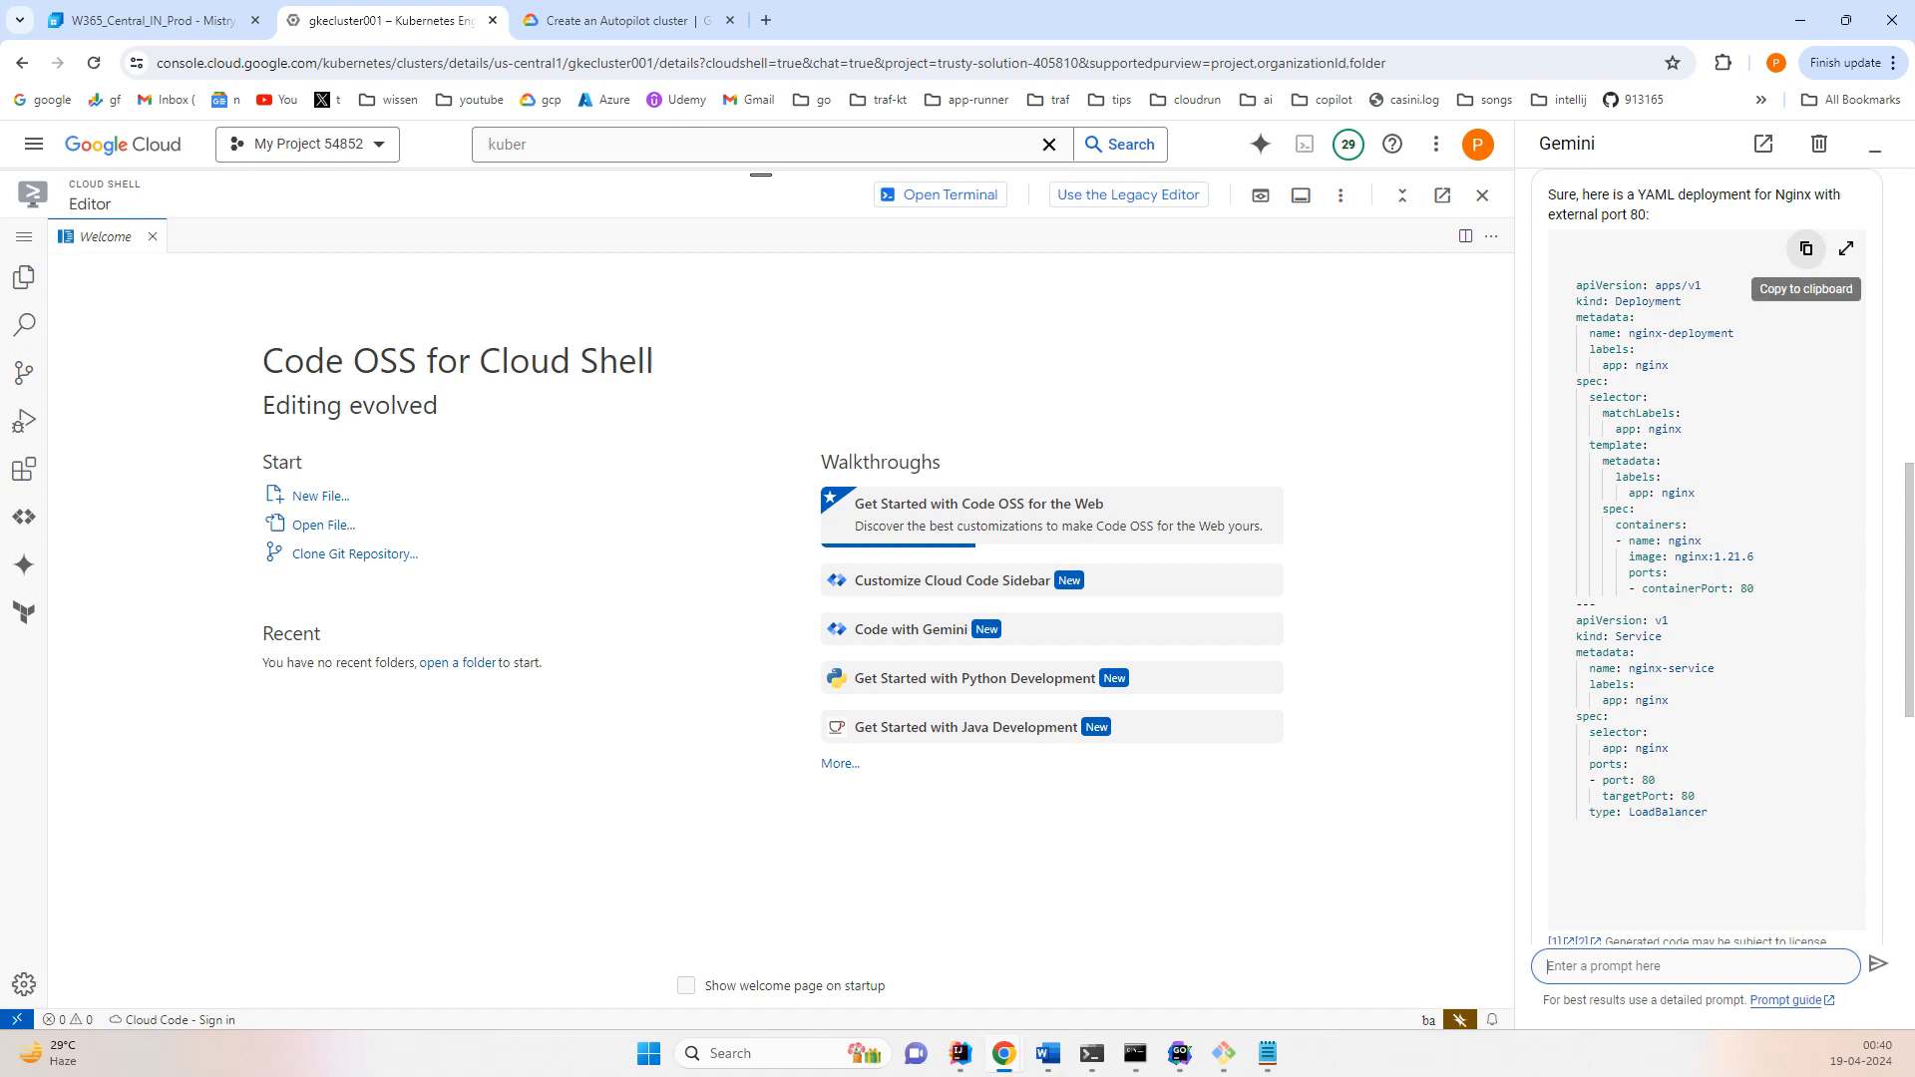
pyautogui.click(1807, 250)
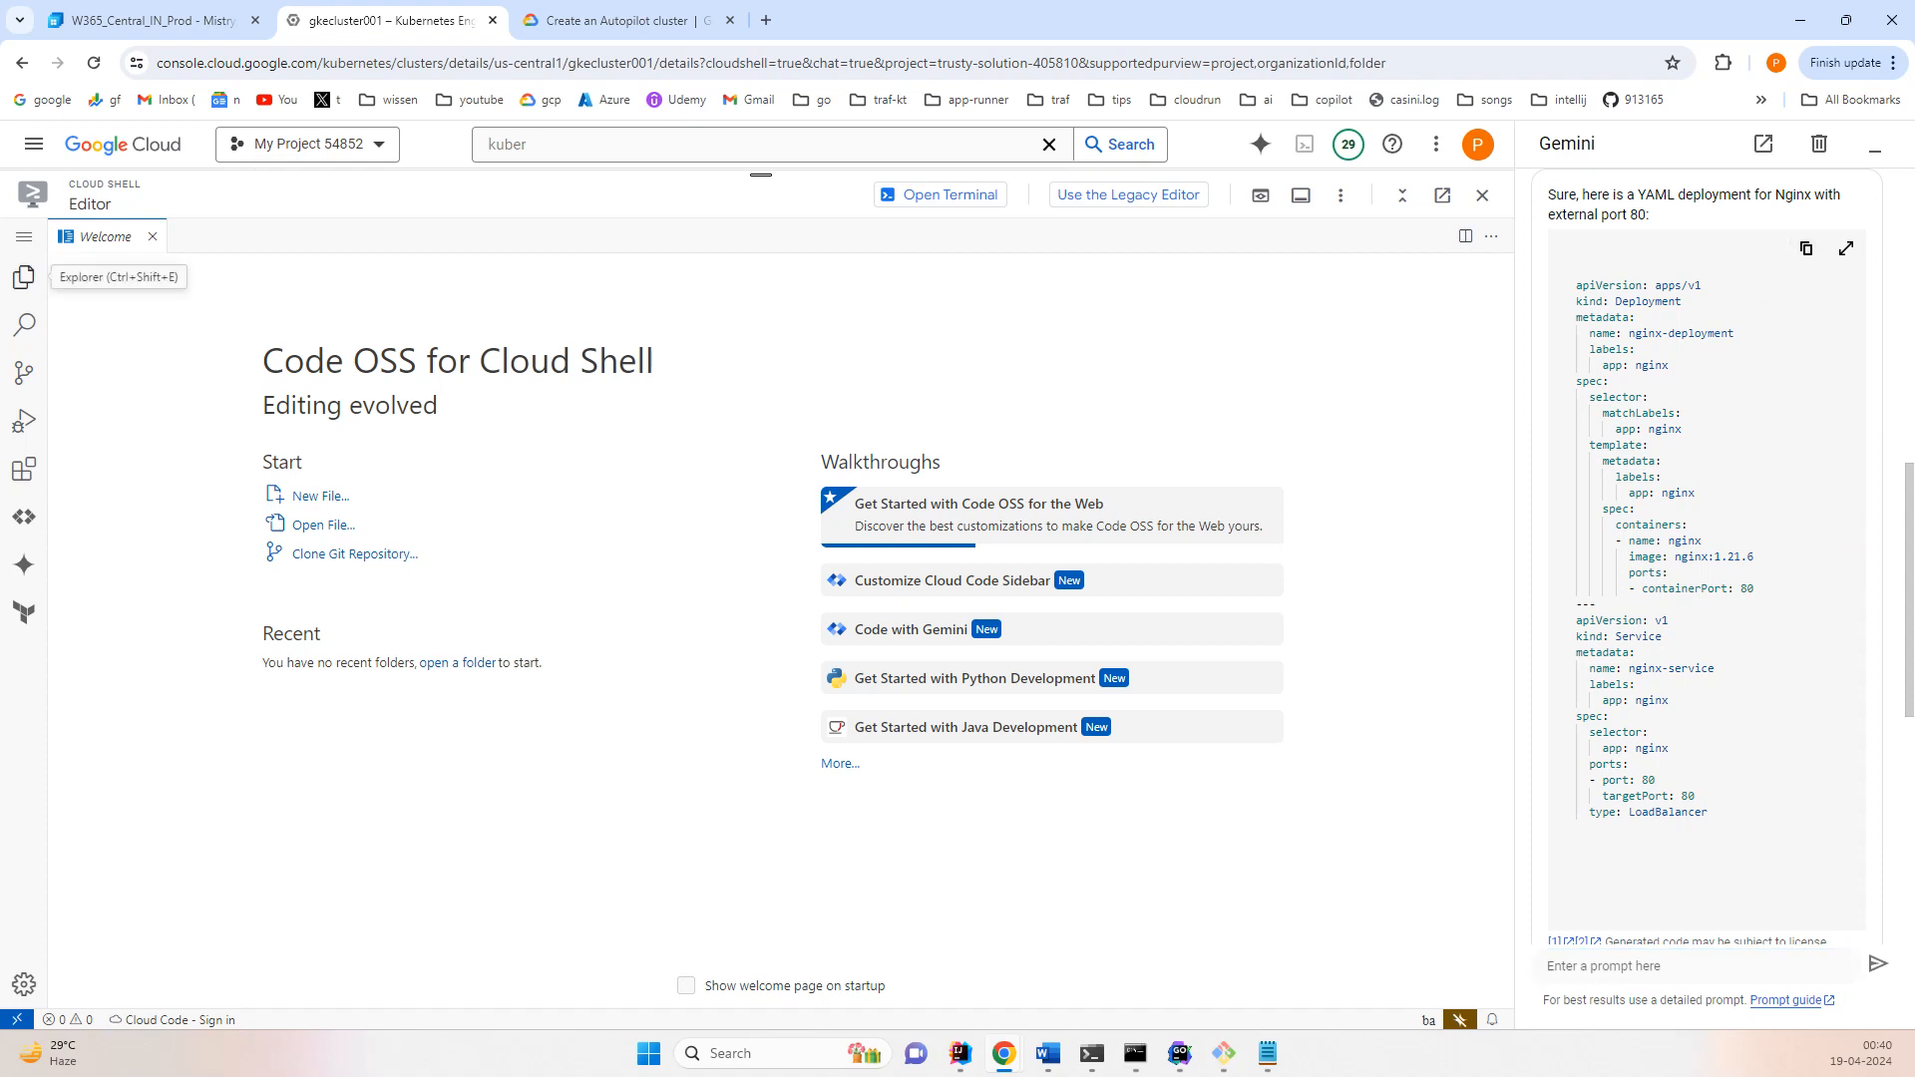
# - Show the editor's file explorer, return to the terminal and list the home directory with ls -lrt
pyautogui.click(24, 277)
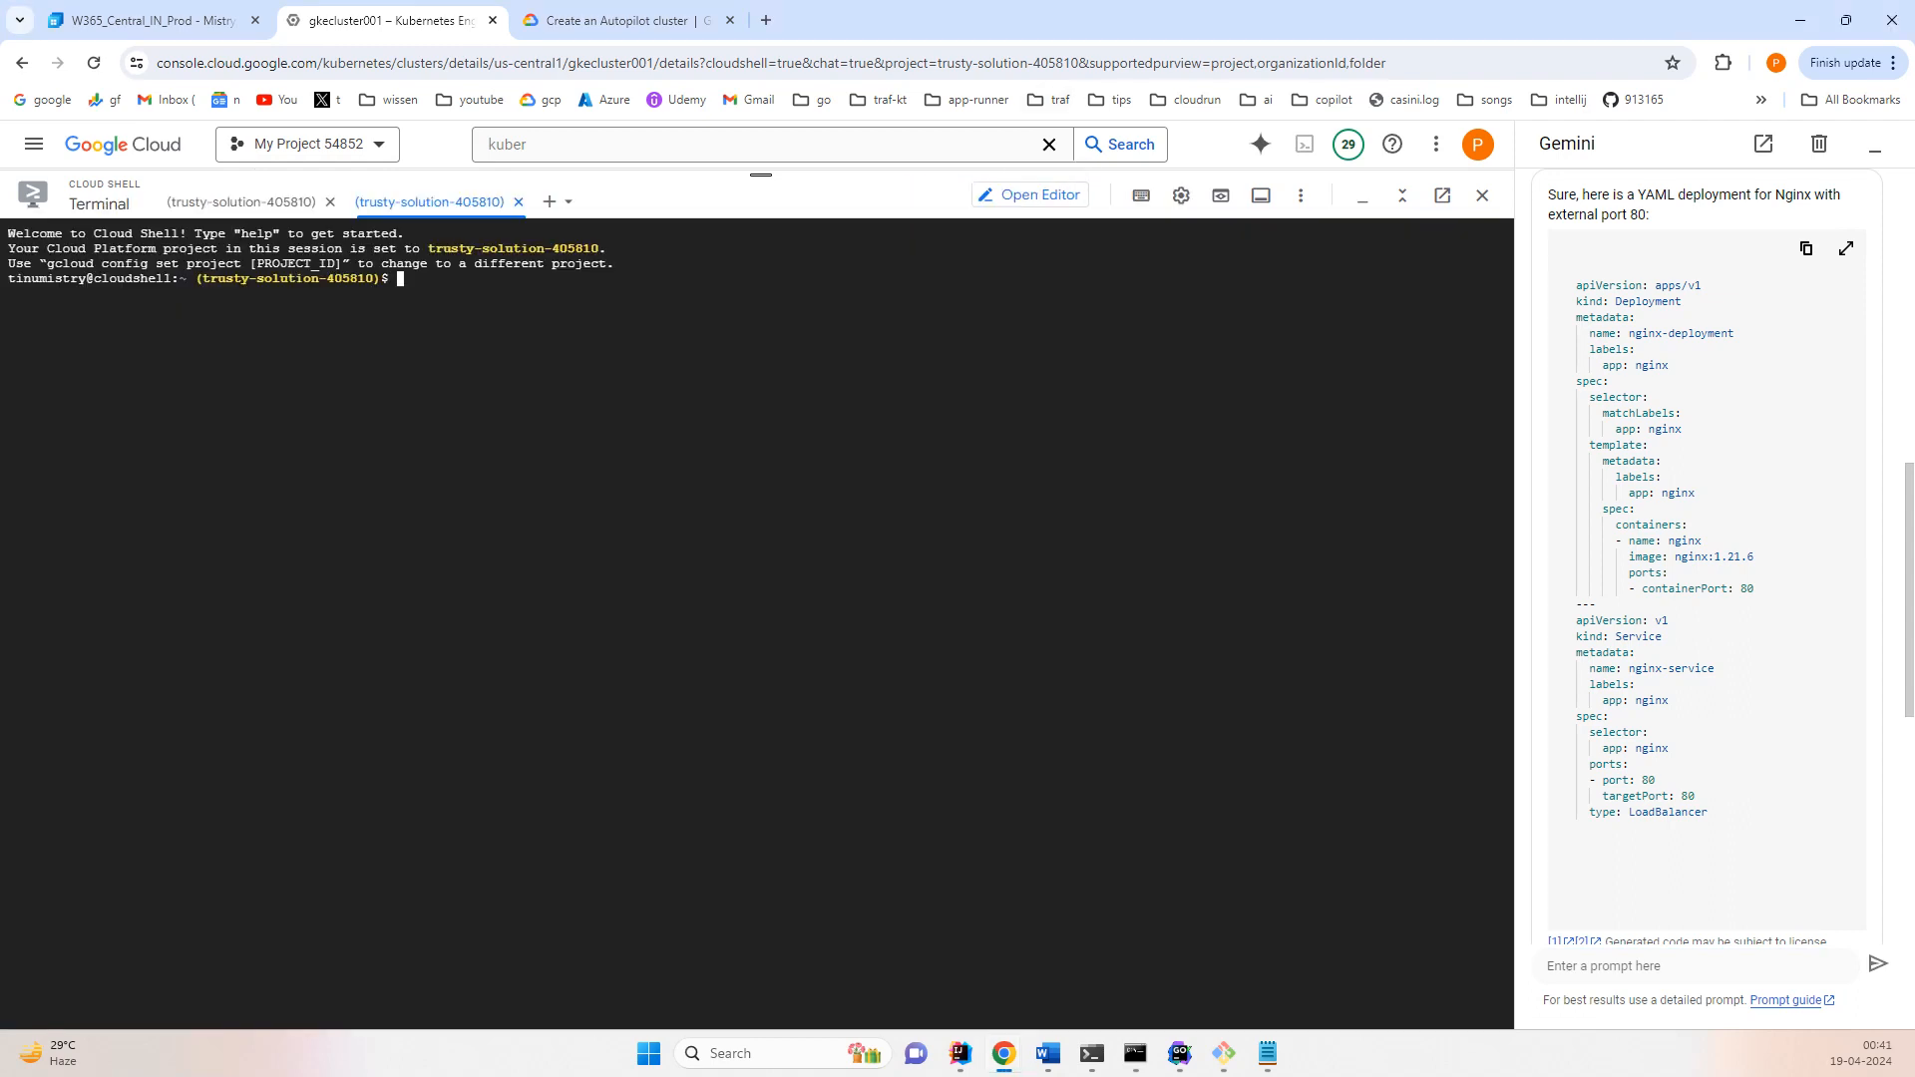
pyautogui.write('ls -lrt')
pyautogui.press('Return')
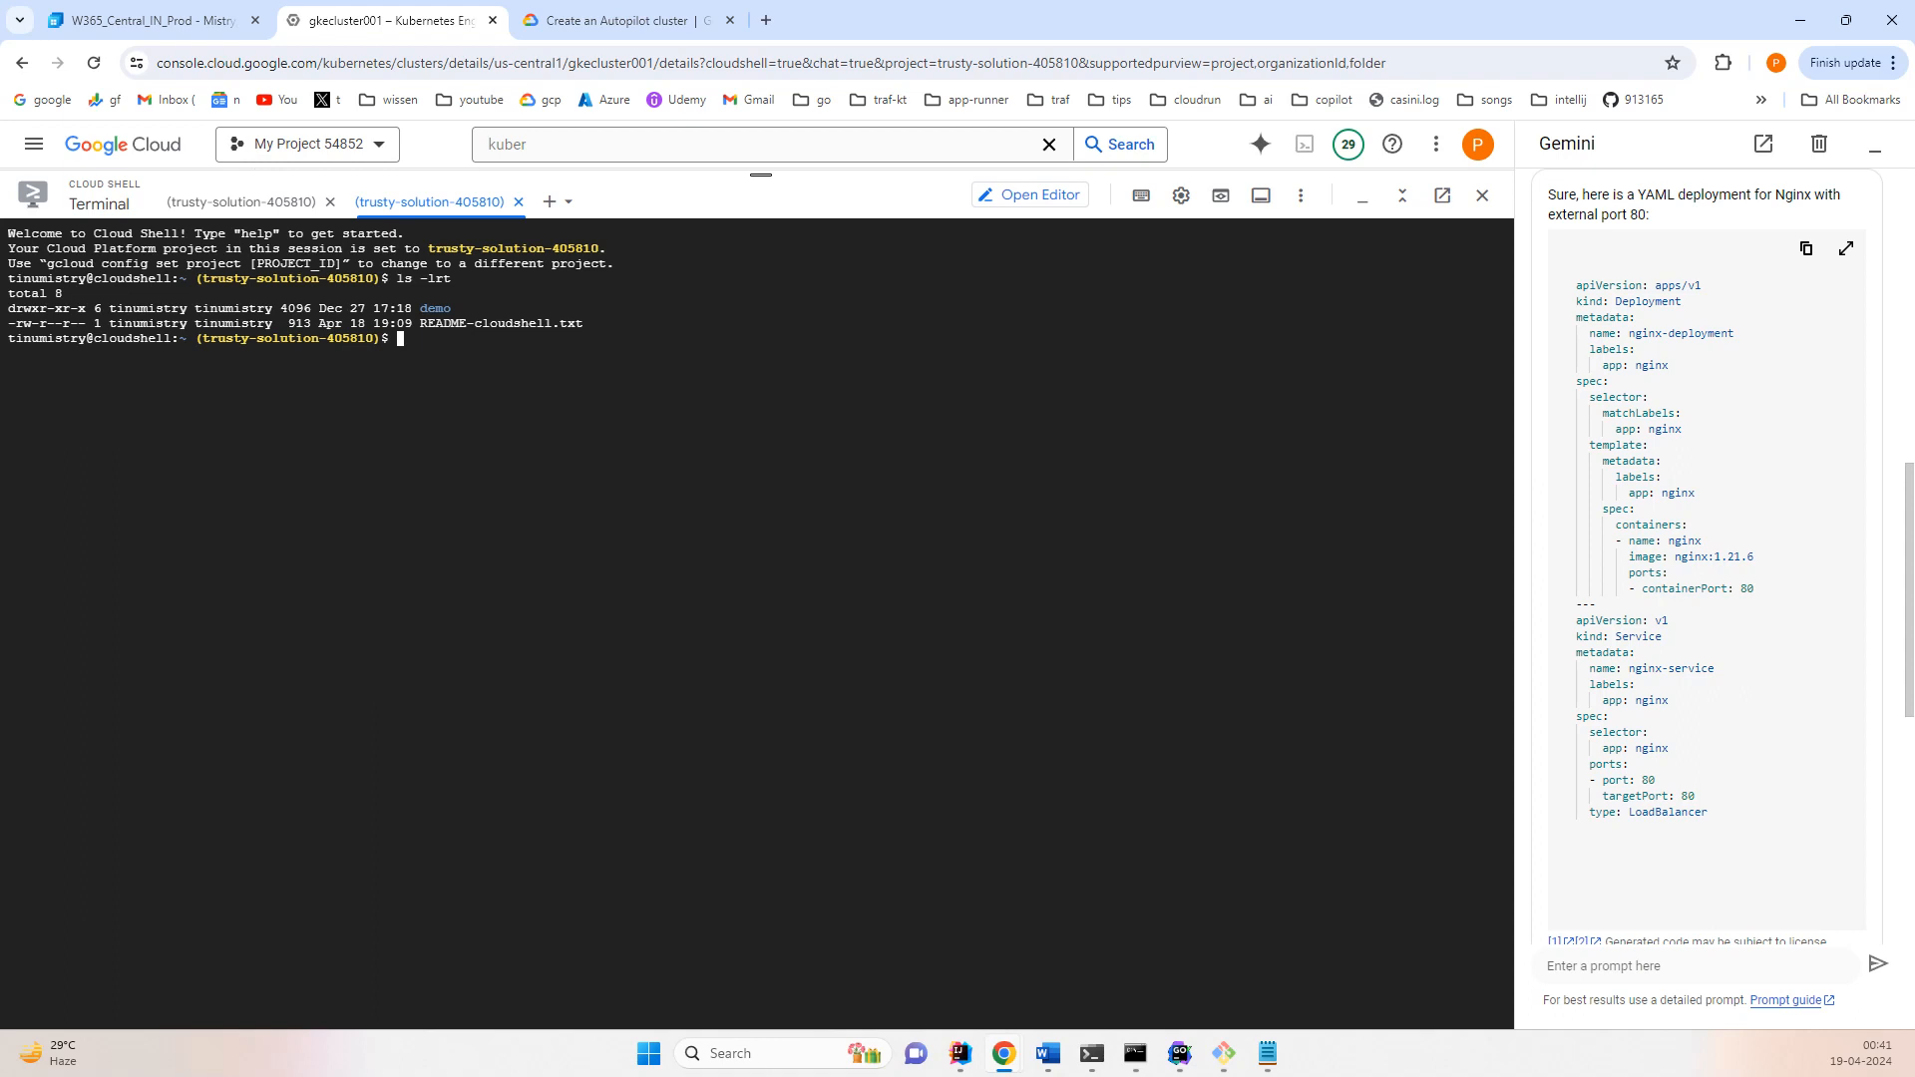
# - Try to create a directory named nginxhello by running "mkdri nginxhello" in the terminal
pyautogui.write('mkdri ')
pyautogui.write('ni')
pyautogui.write('inx')
pyautogui.write('hello')
pyautogui.press('Return')
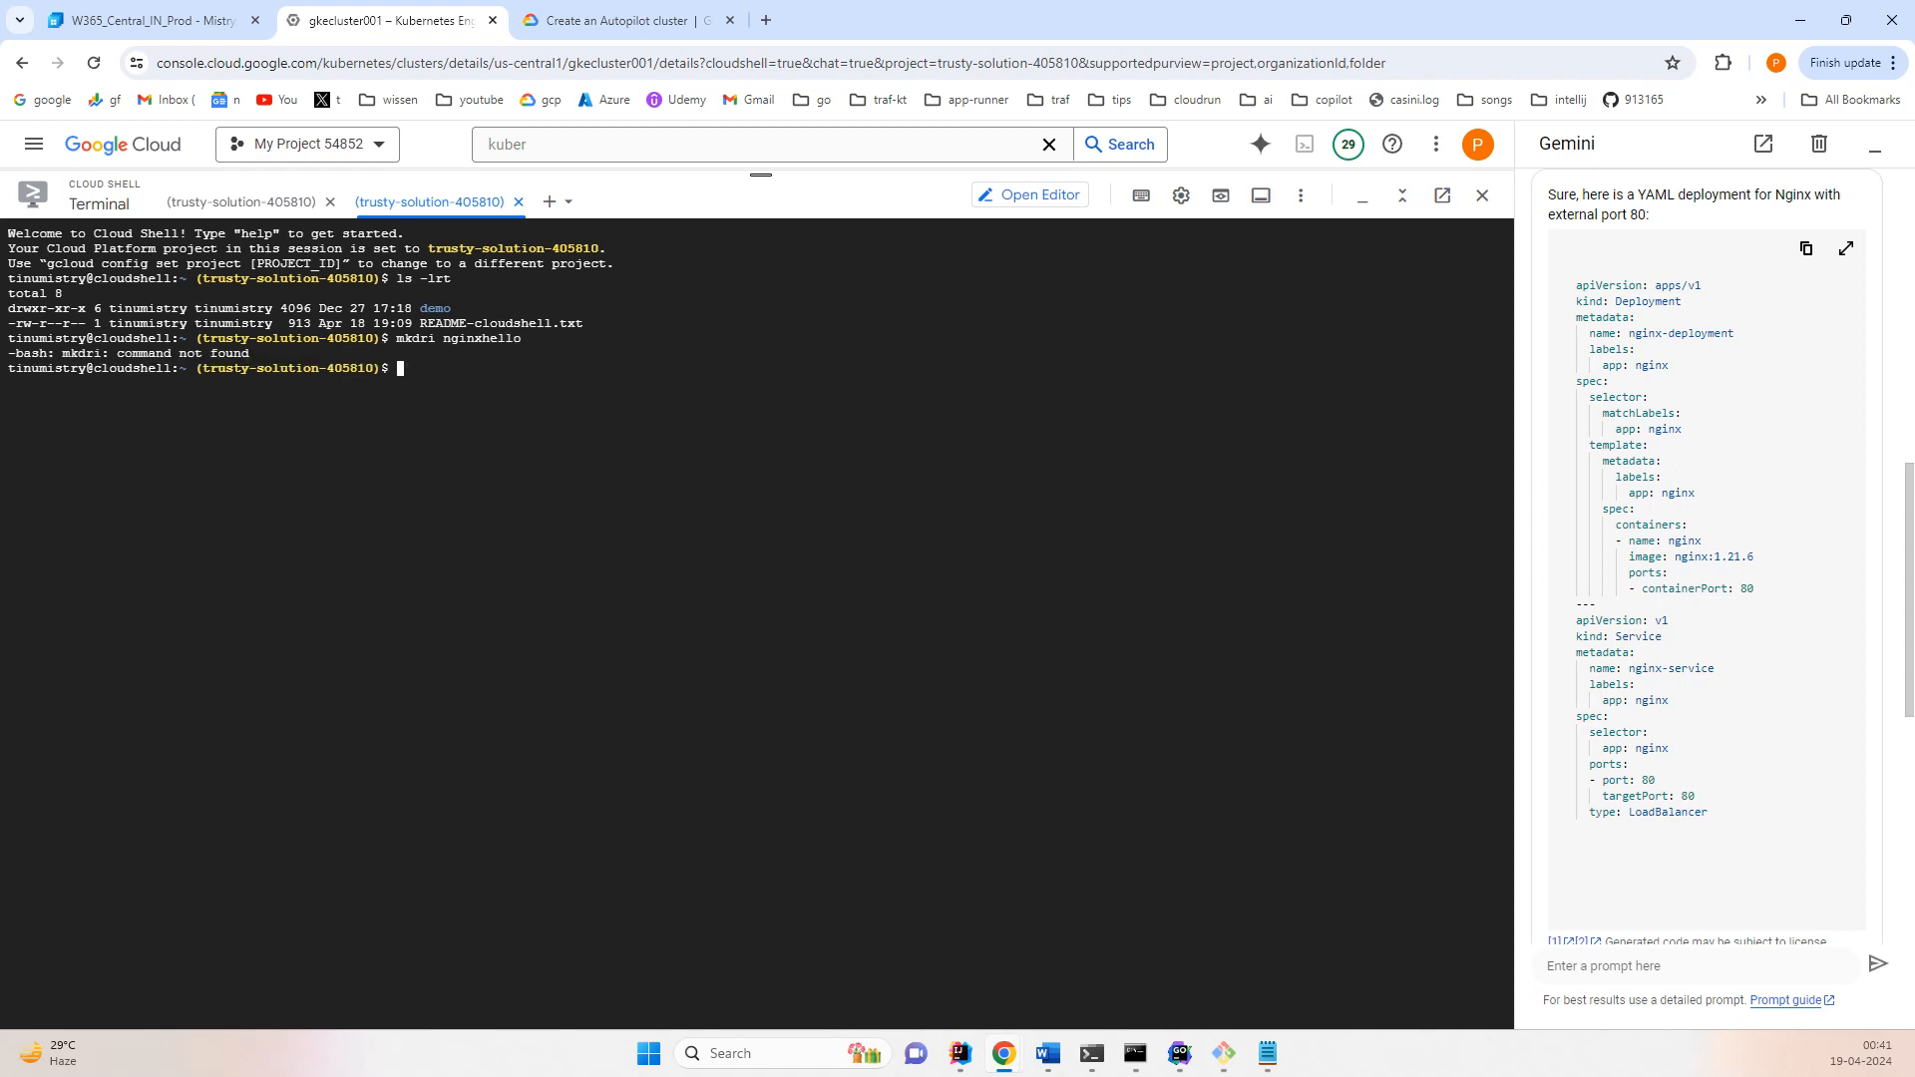
pyautogui.write('cd ng')
pyautogui.press('BackSpace')
pyautogui.press('BackSpace')
pyautogui.press('BackSpace')
pyautogui.press('BackSpace')
pyautogui.press('BackSpace')
pyautogui.press('BackSpace')
# - Correct the previous command to "mkdir nginxhello", run it and change into the nginxhello directory
pyautogui.press('Up')
pyautogui.press('Home')
pyautogui.press('Delete')
pyautogui.press('Delete')
pyautogui.press('Delete')
pyautogui.press('Delete')
pyautogui.press('Delete')
pyautogui.write('mkdir')
pyautogui.press('Return')
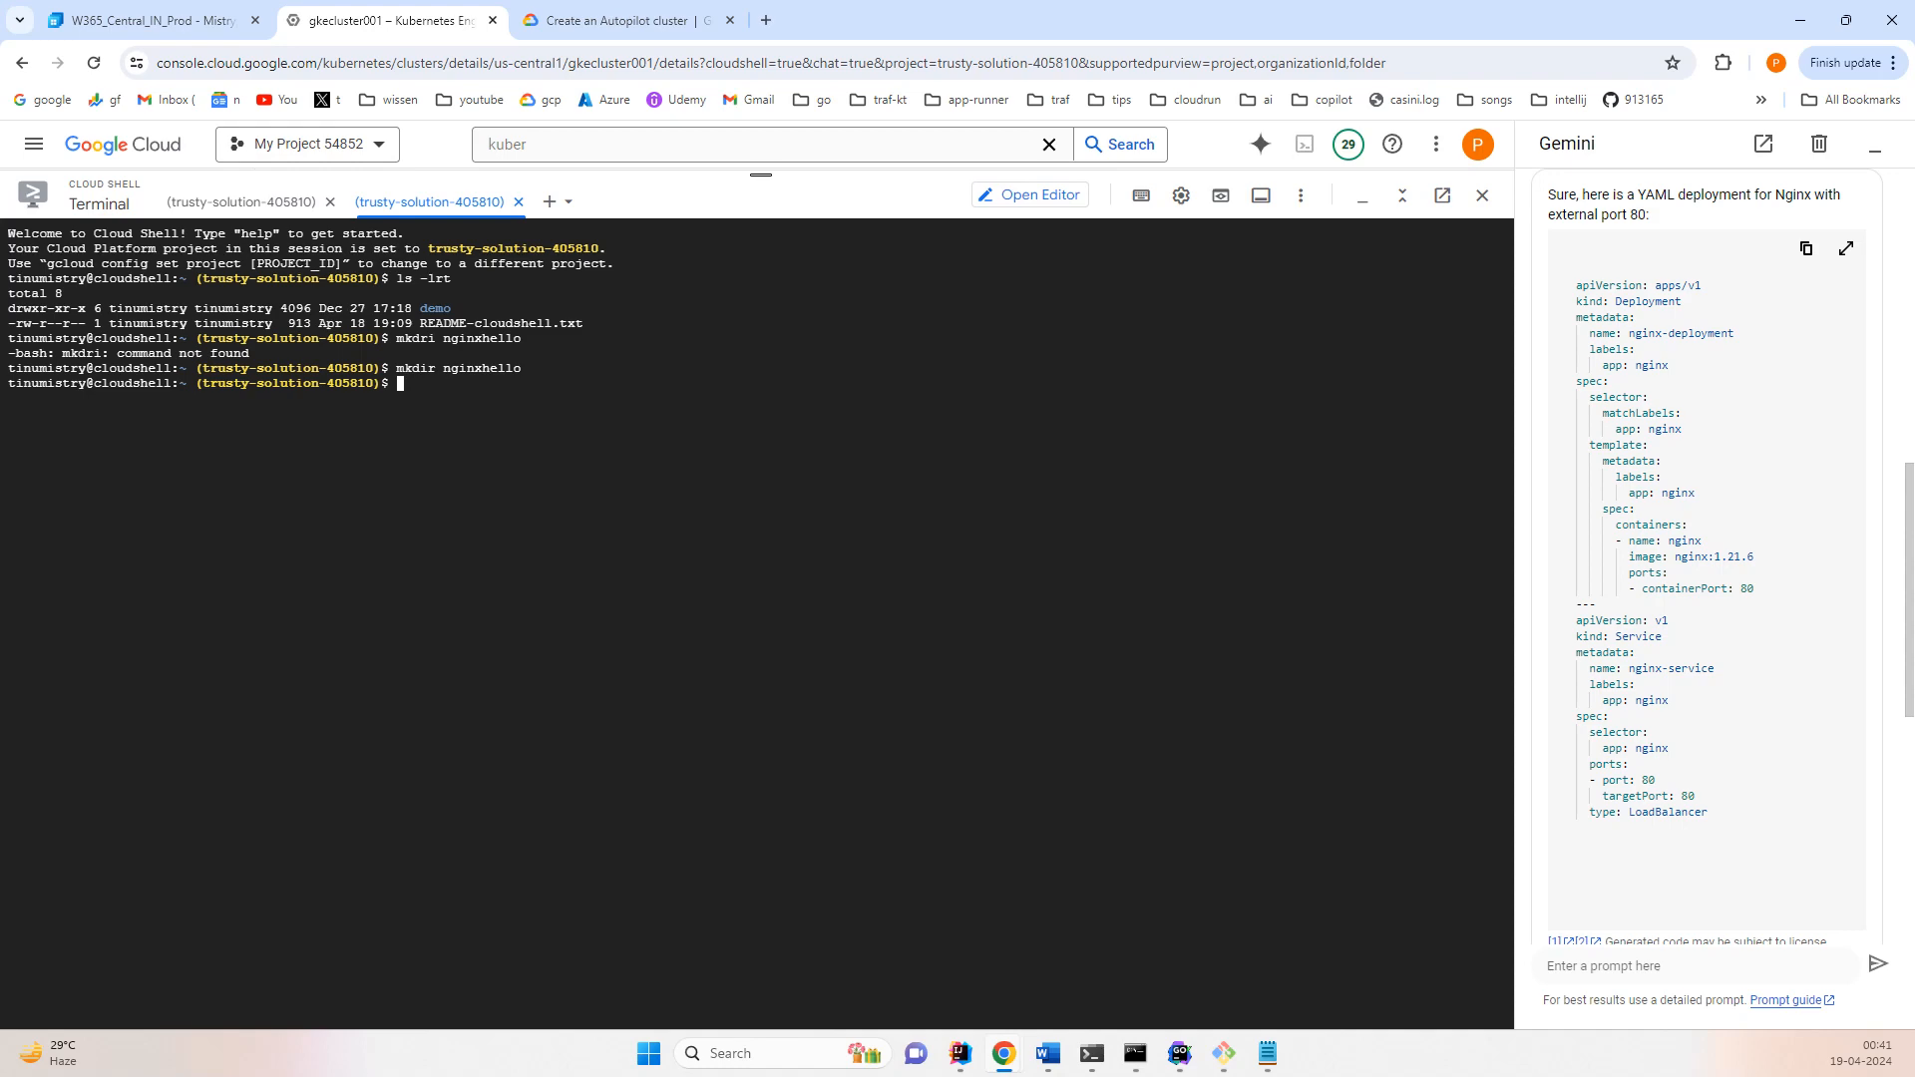
pyautogui.write('cd ng')
pyautogui.press('Tab')
pyautogui.press('Return')
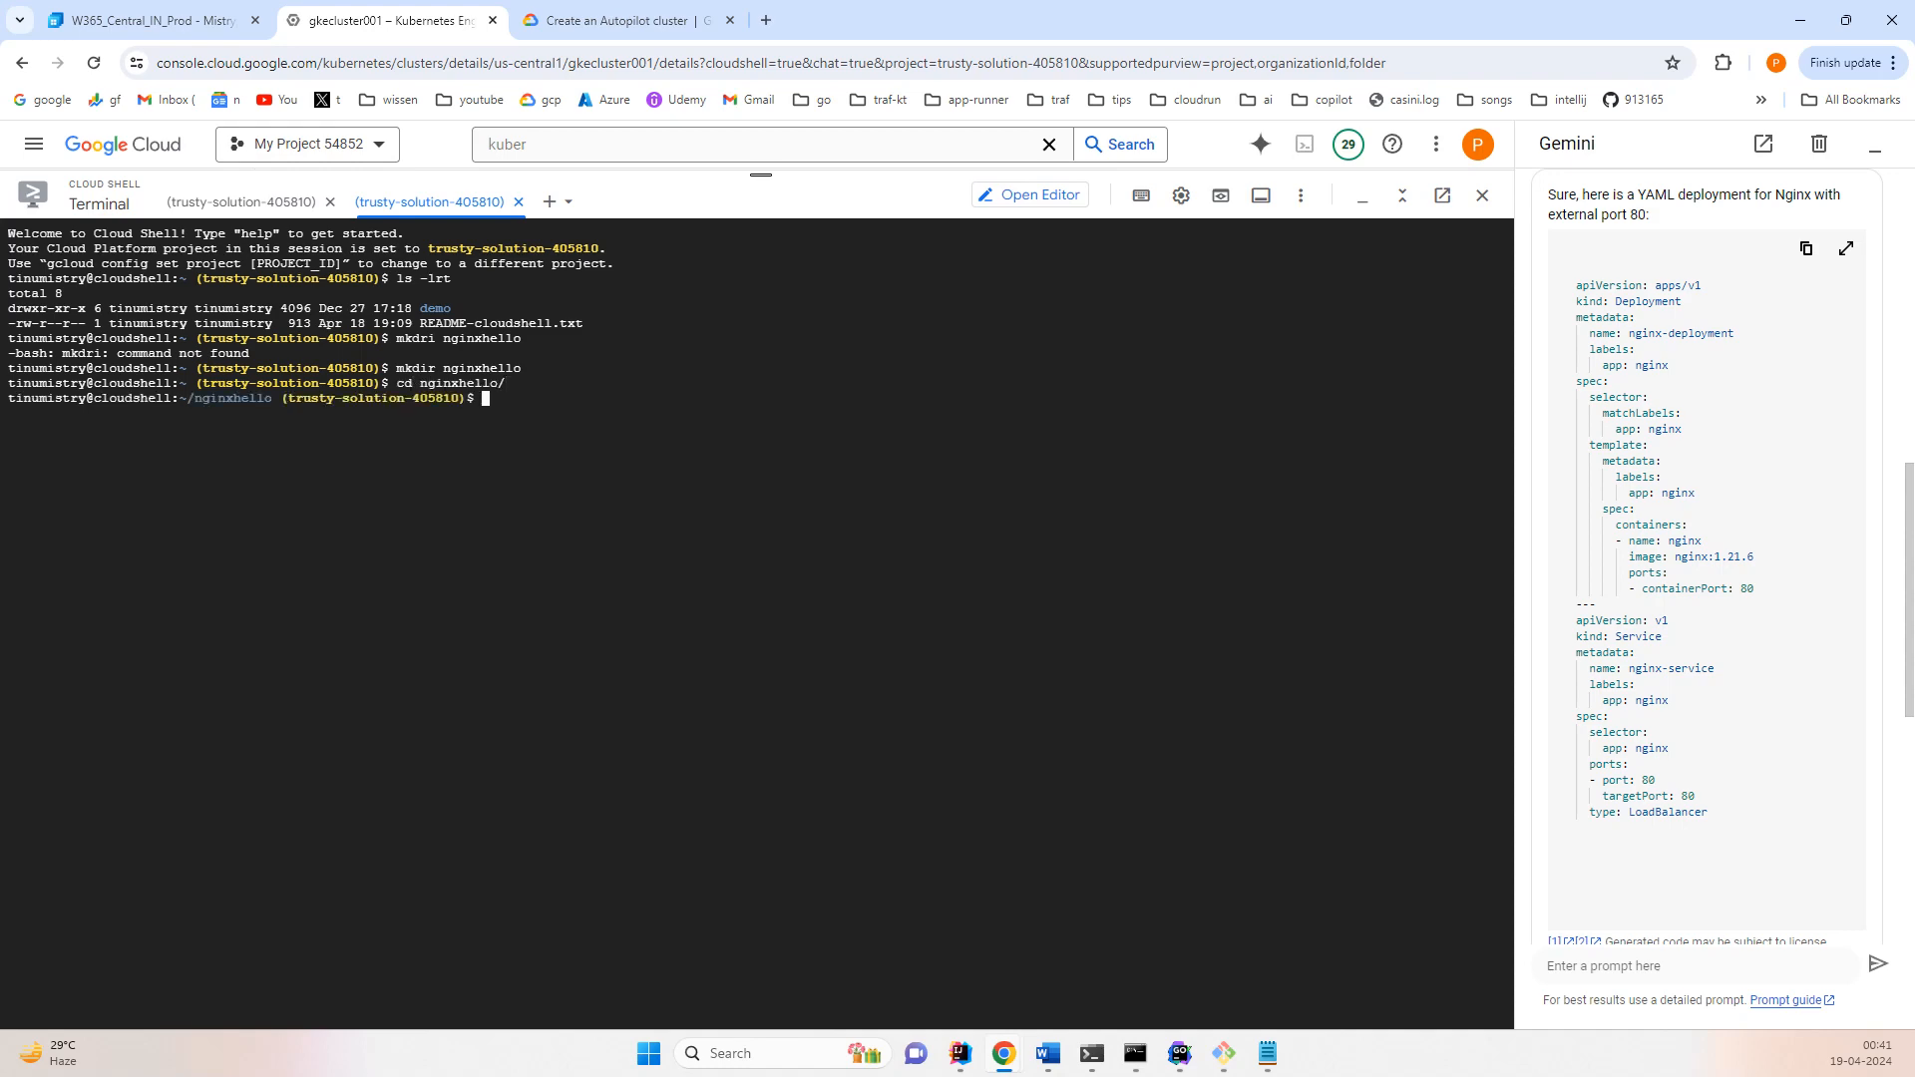
# - Switch to the Cloud Shell editor and open the nginxhello folder from the home directory
pyautogui.click(241, 203)
pyautogui.click(429, 202)
pyautogui.click(1029, 195)
pyautogui.click(196, 334)
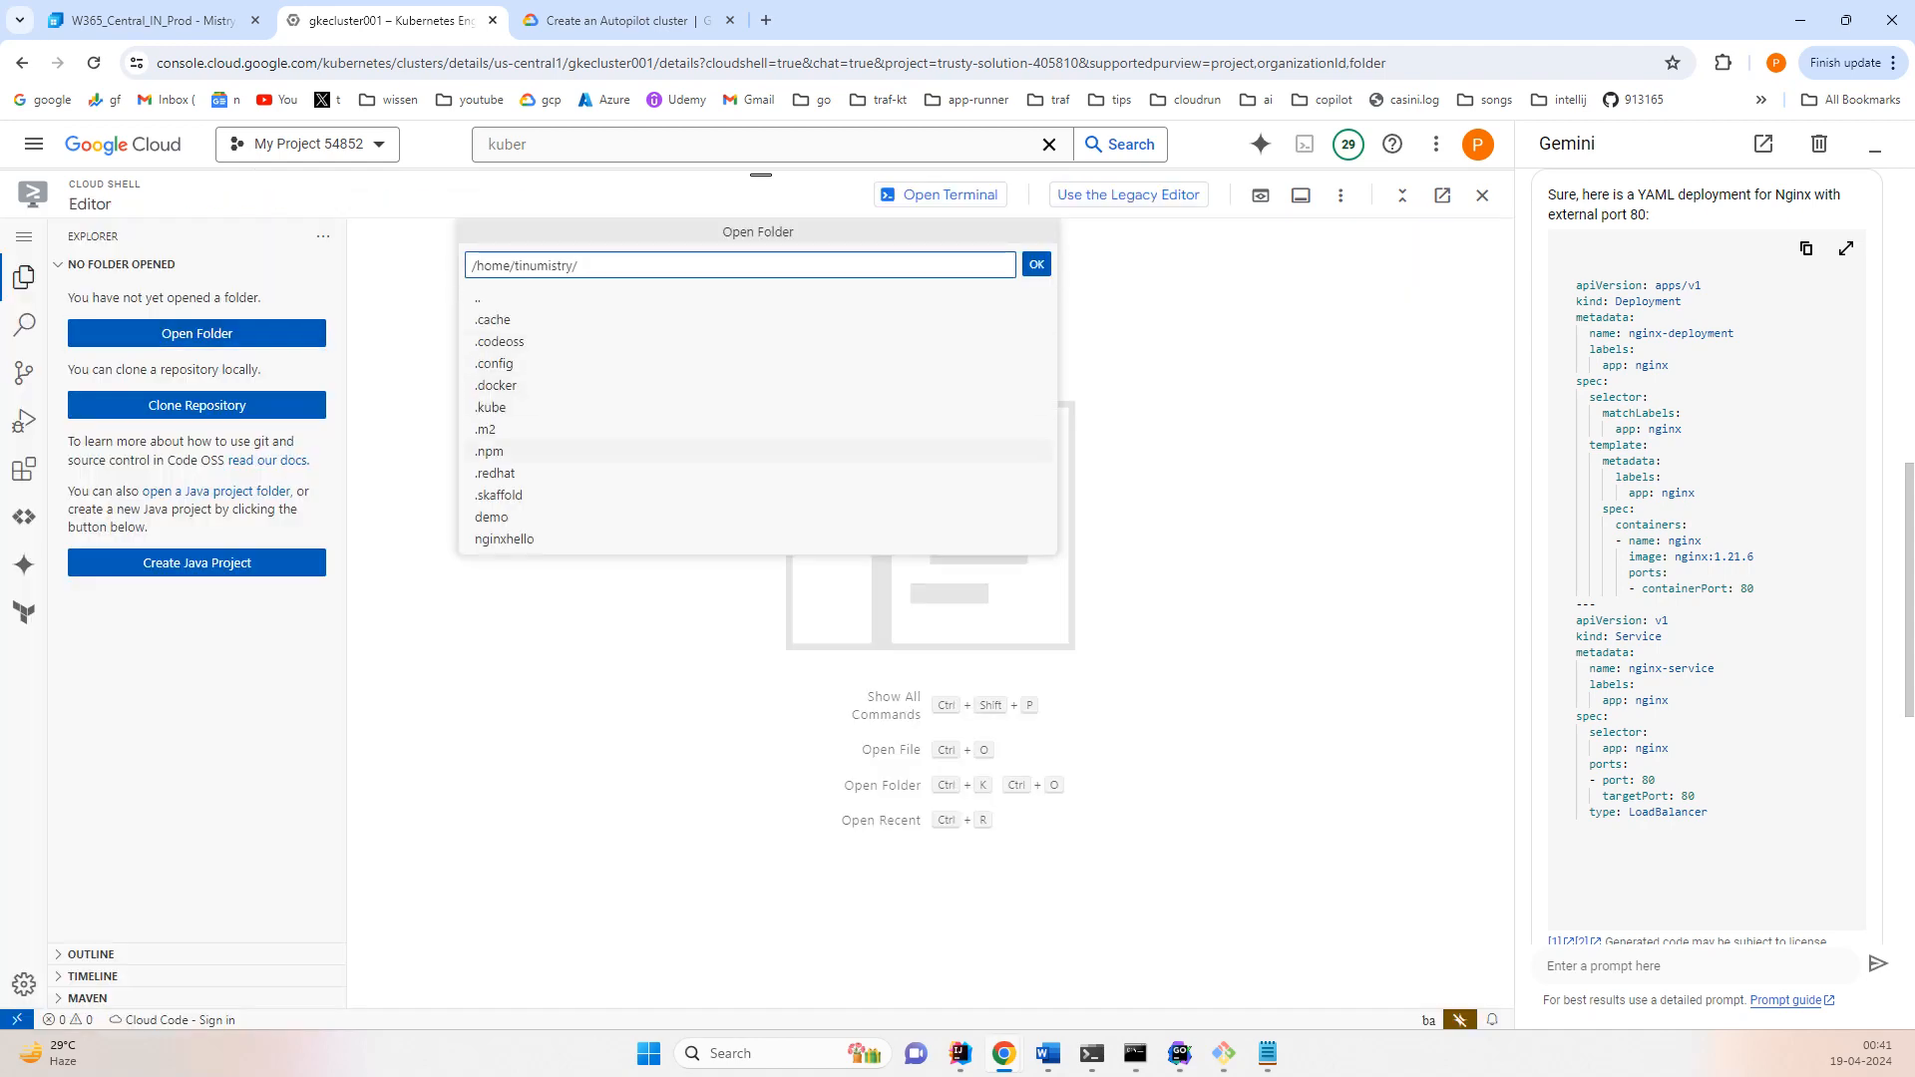
pyautogui.click(505, 540)
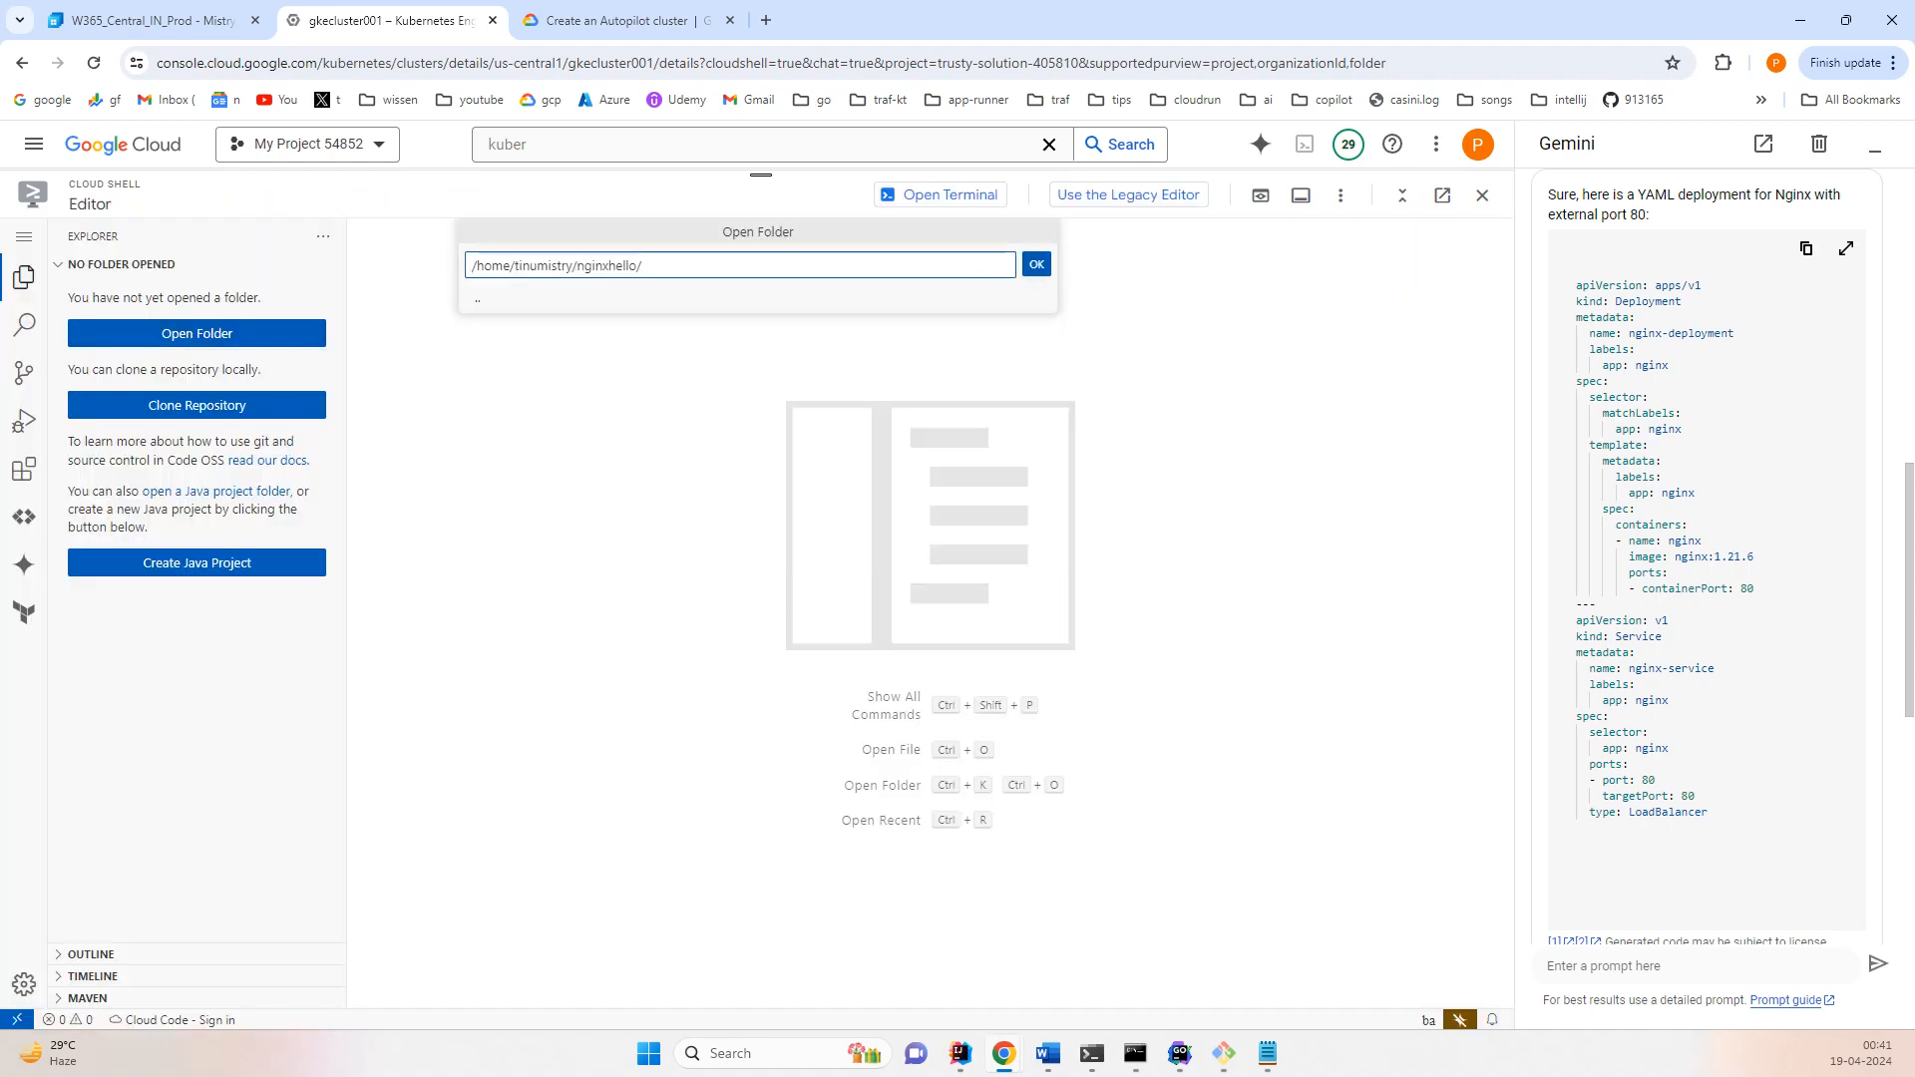
pyautogui.press('Return')
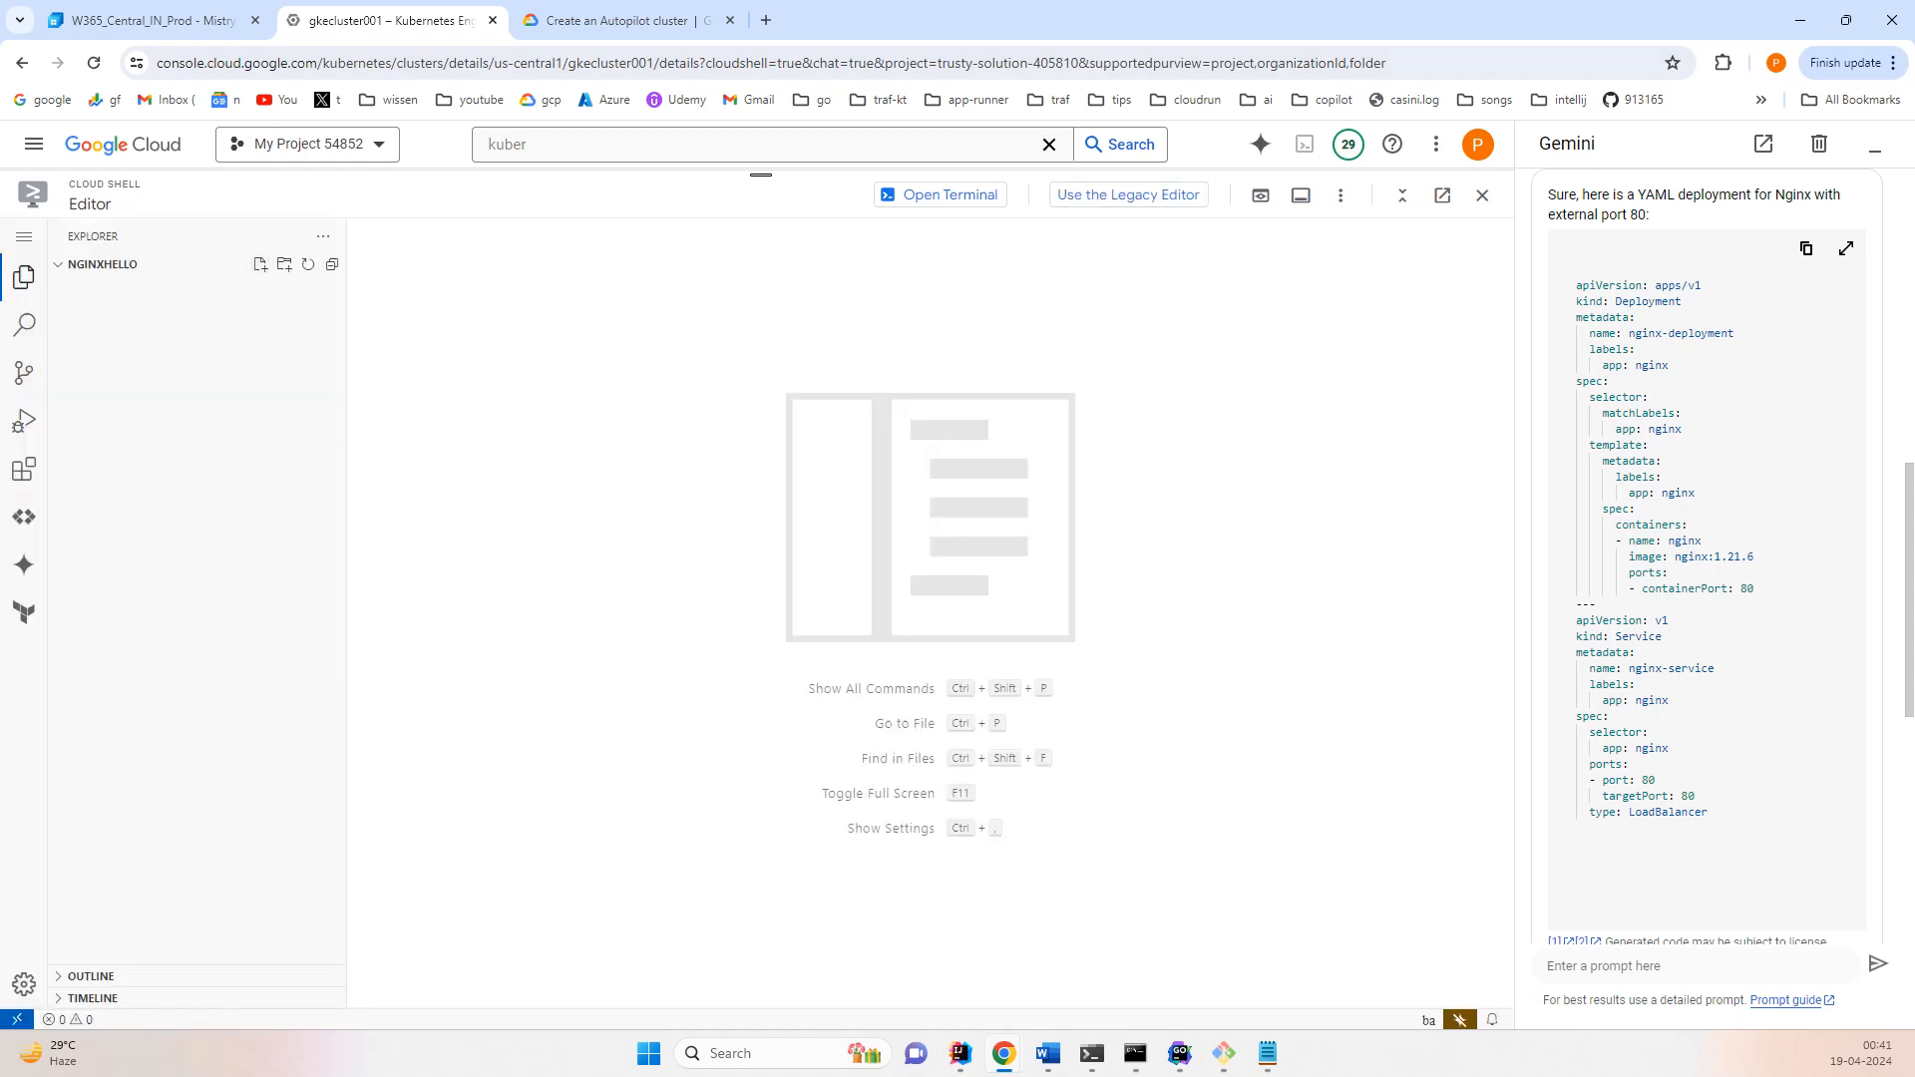
# - Create a file named deploy.yaml in the nginxhello folder and paste the copied nginx Deployment and Service YAML into it
pyautogui.click(260, 264)
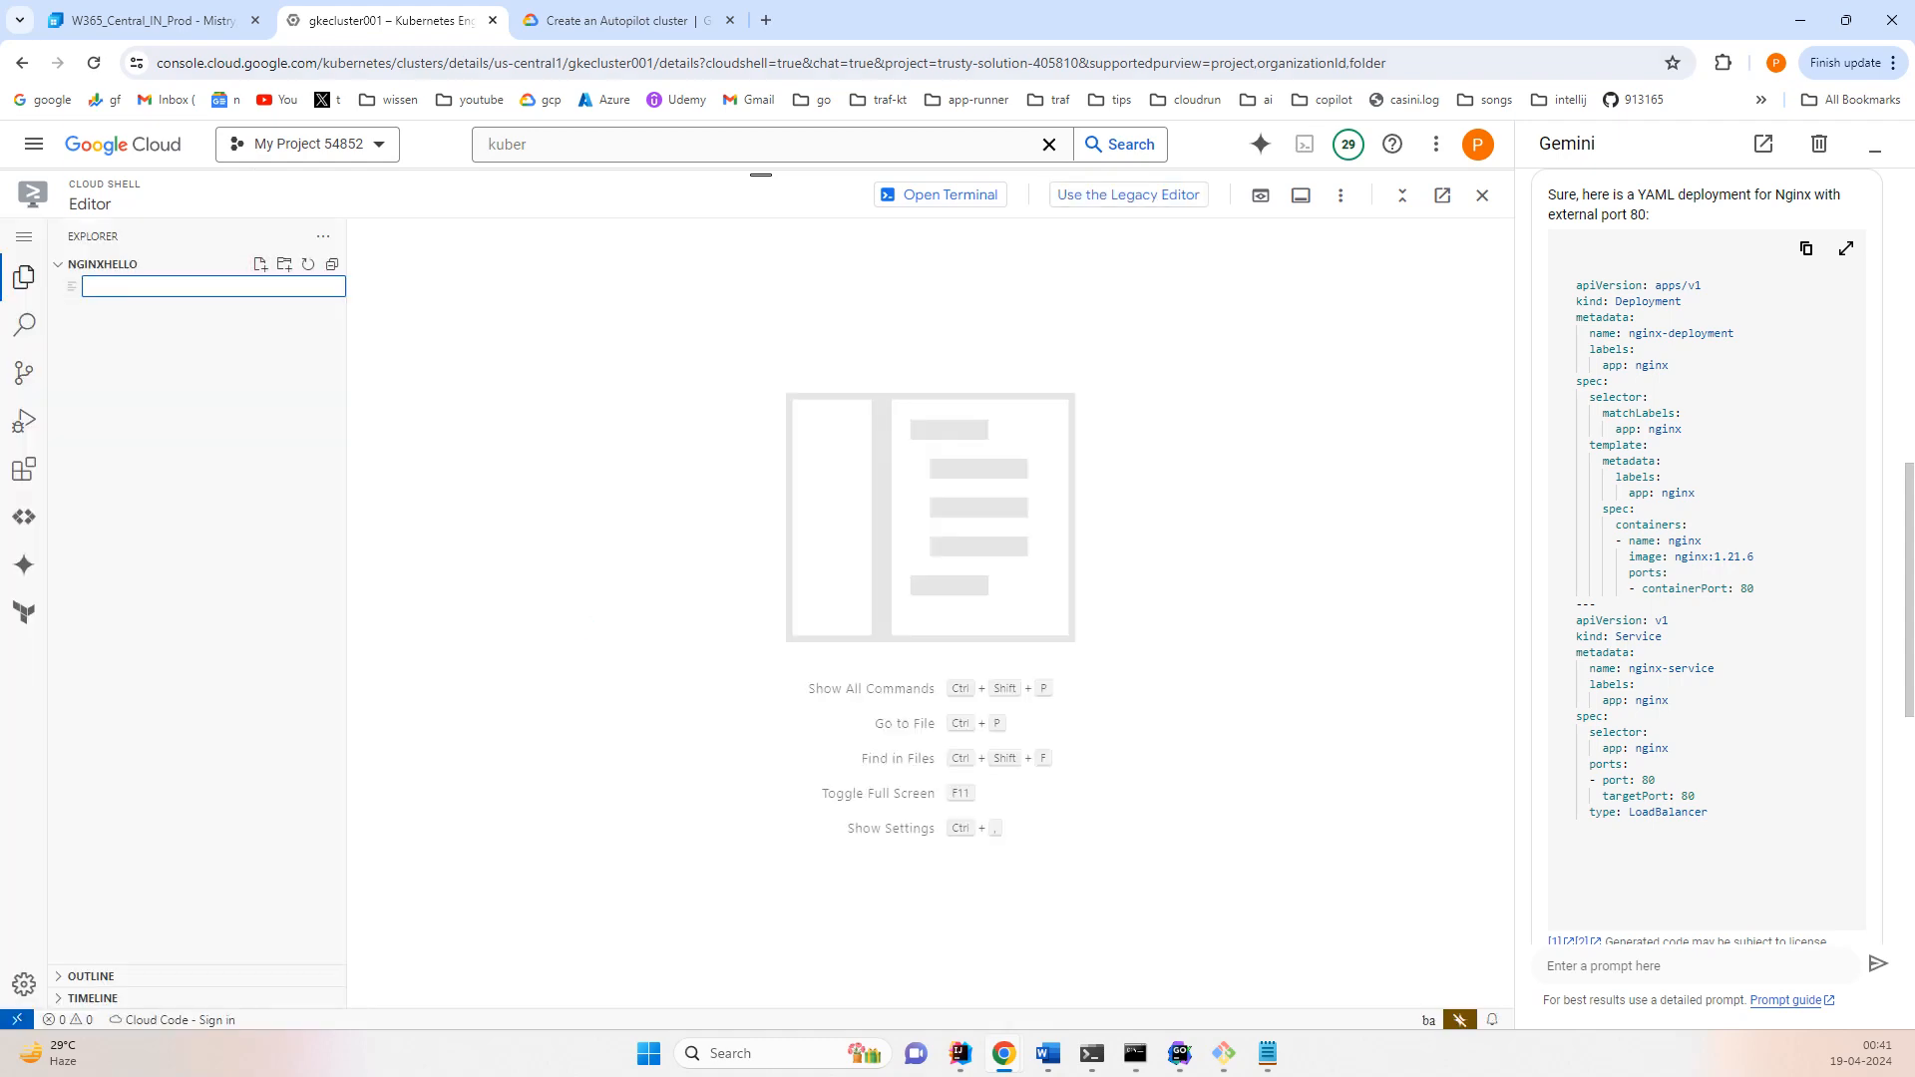
pyautogui.write('deploy,yam')
pyautogui.press('BackSpace')
pyautogui.write('.')
pyautogui.press('Return')
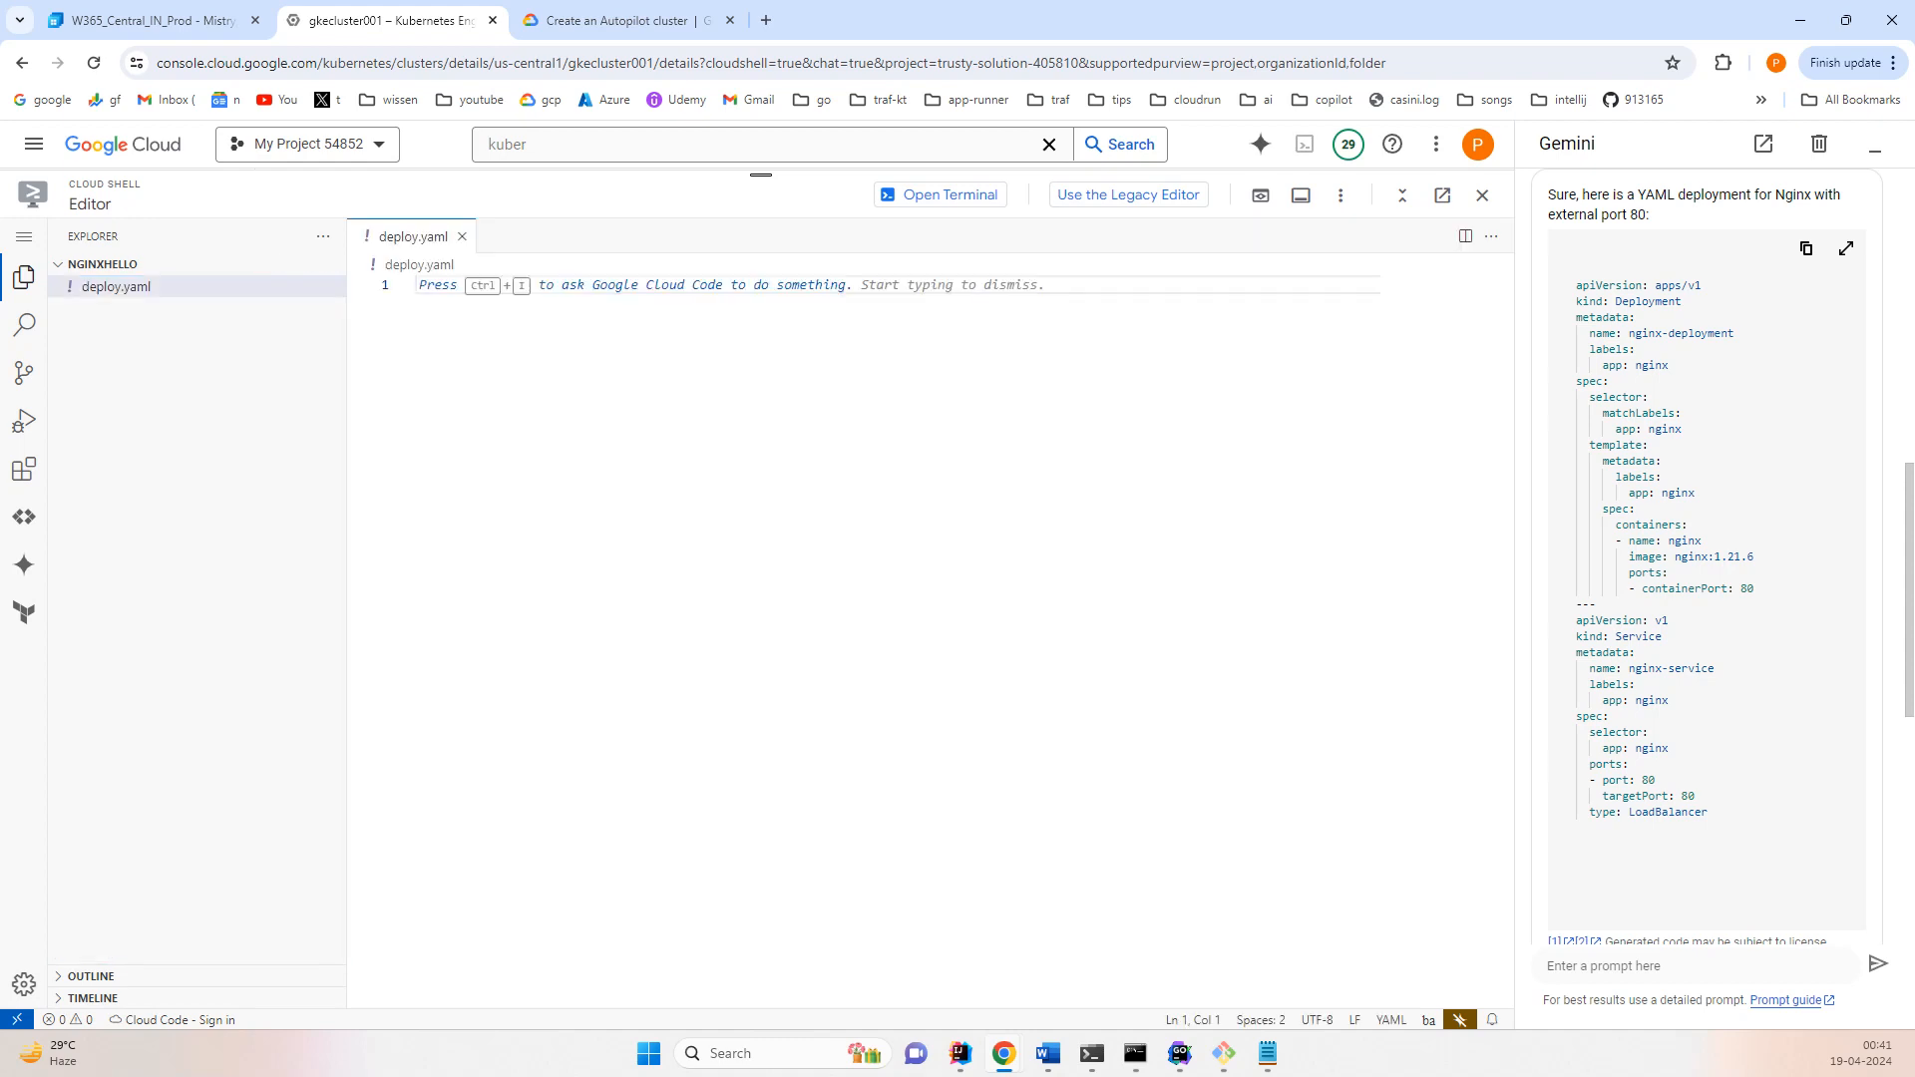
pyautogui.hotkey('ctrl', 'v')
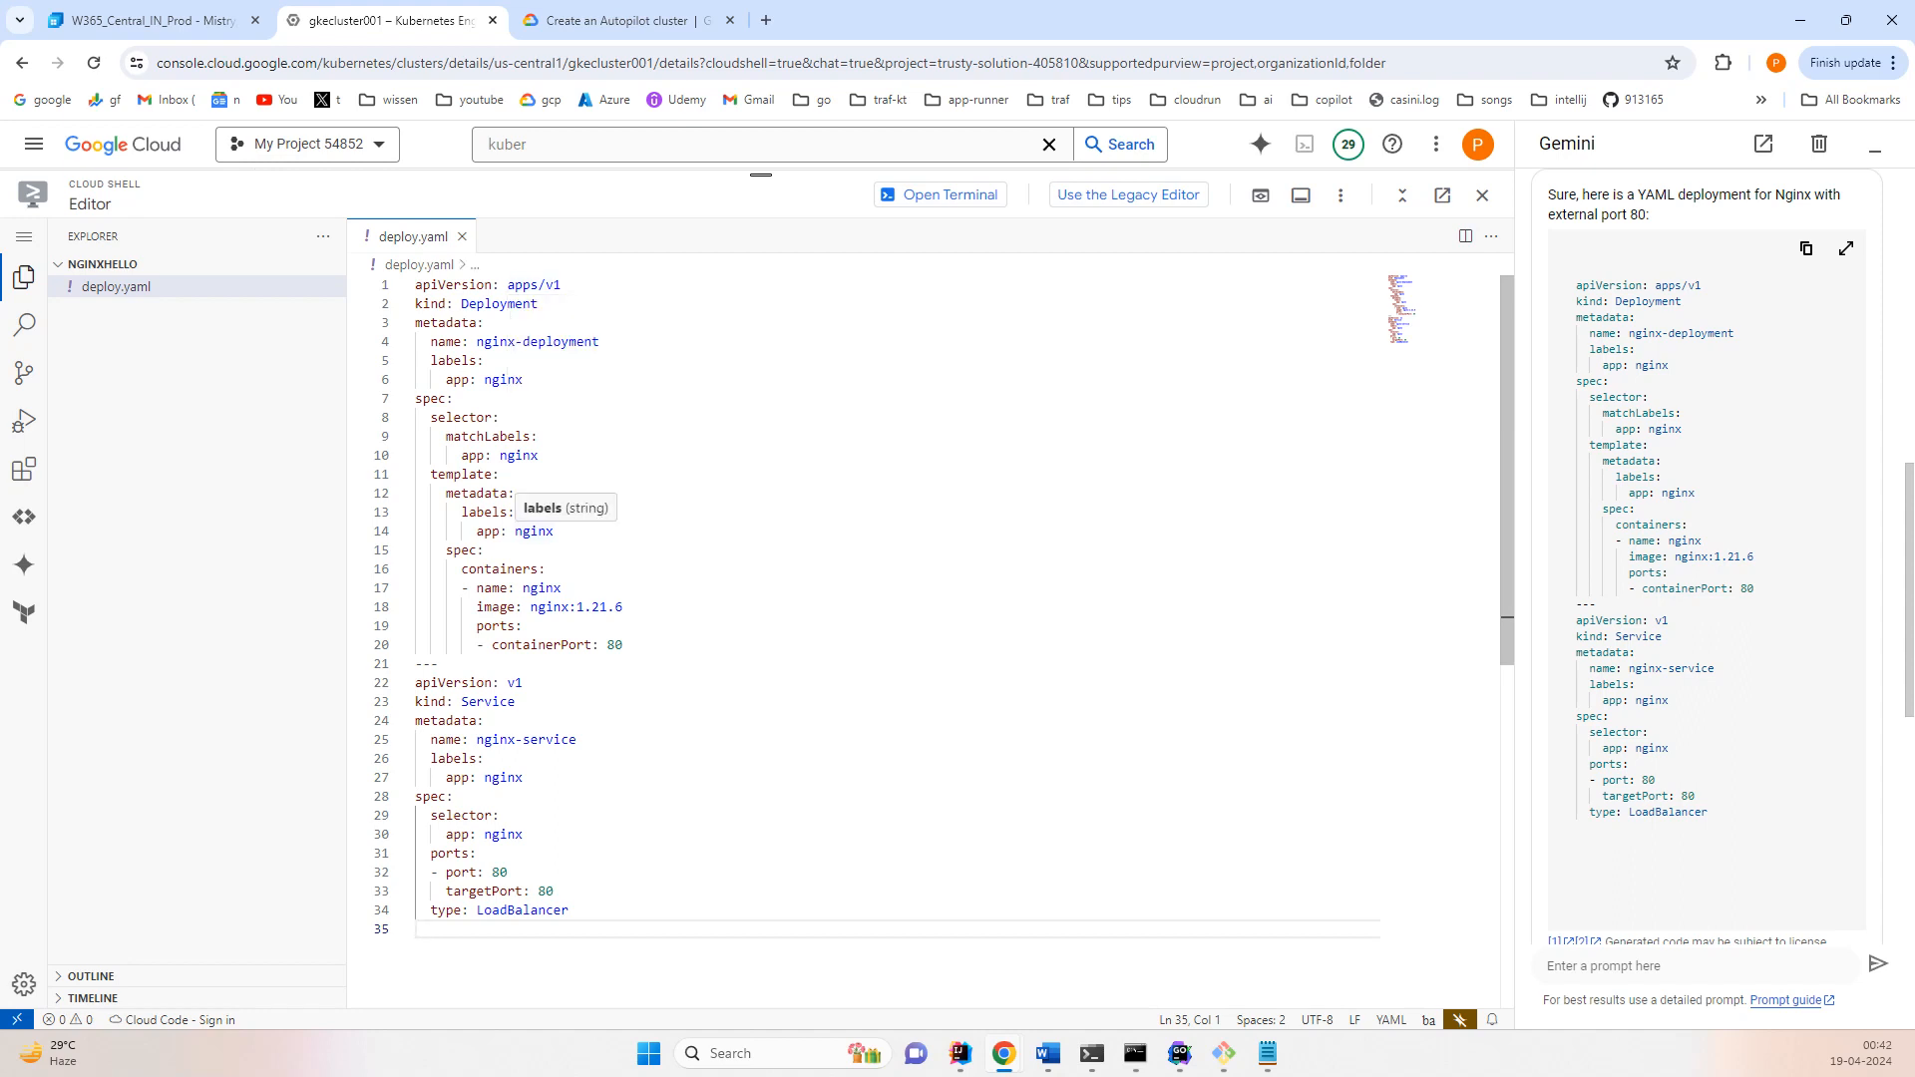
# - Review the Deployment definition, its container port and the Service type in deploy.yaml
pyautogui.moveTo(624, 644); pyautogui.dragTo(416, 284)
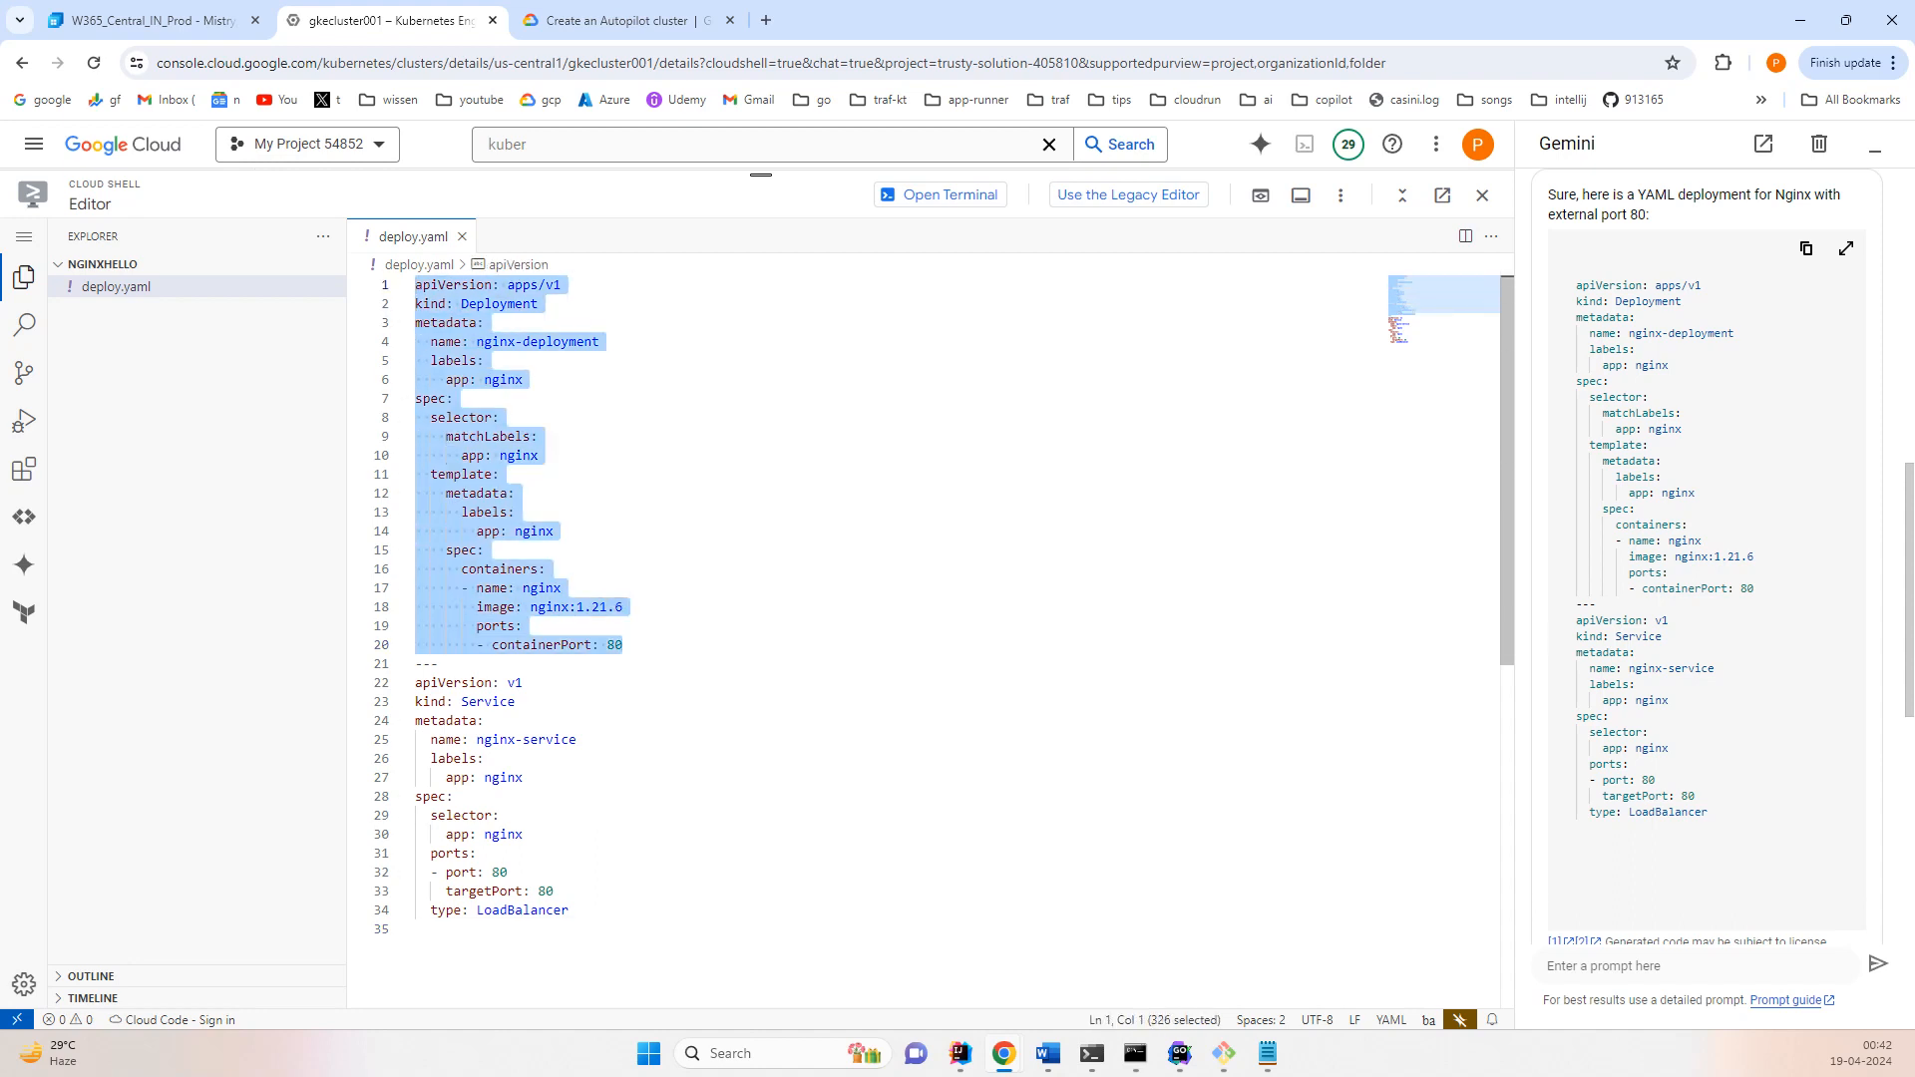
pyautogui.click(605, 644)
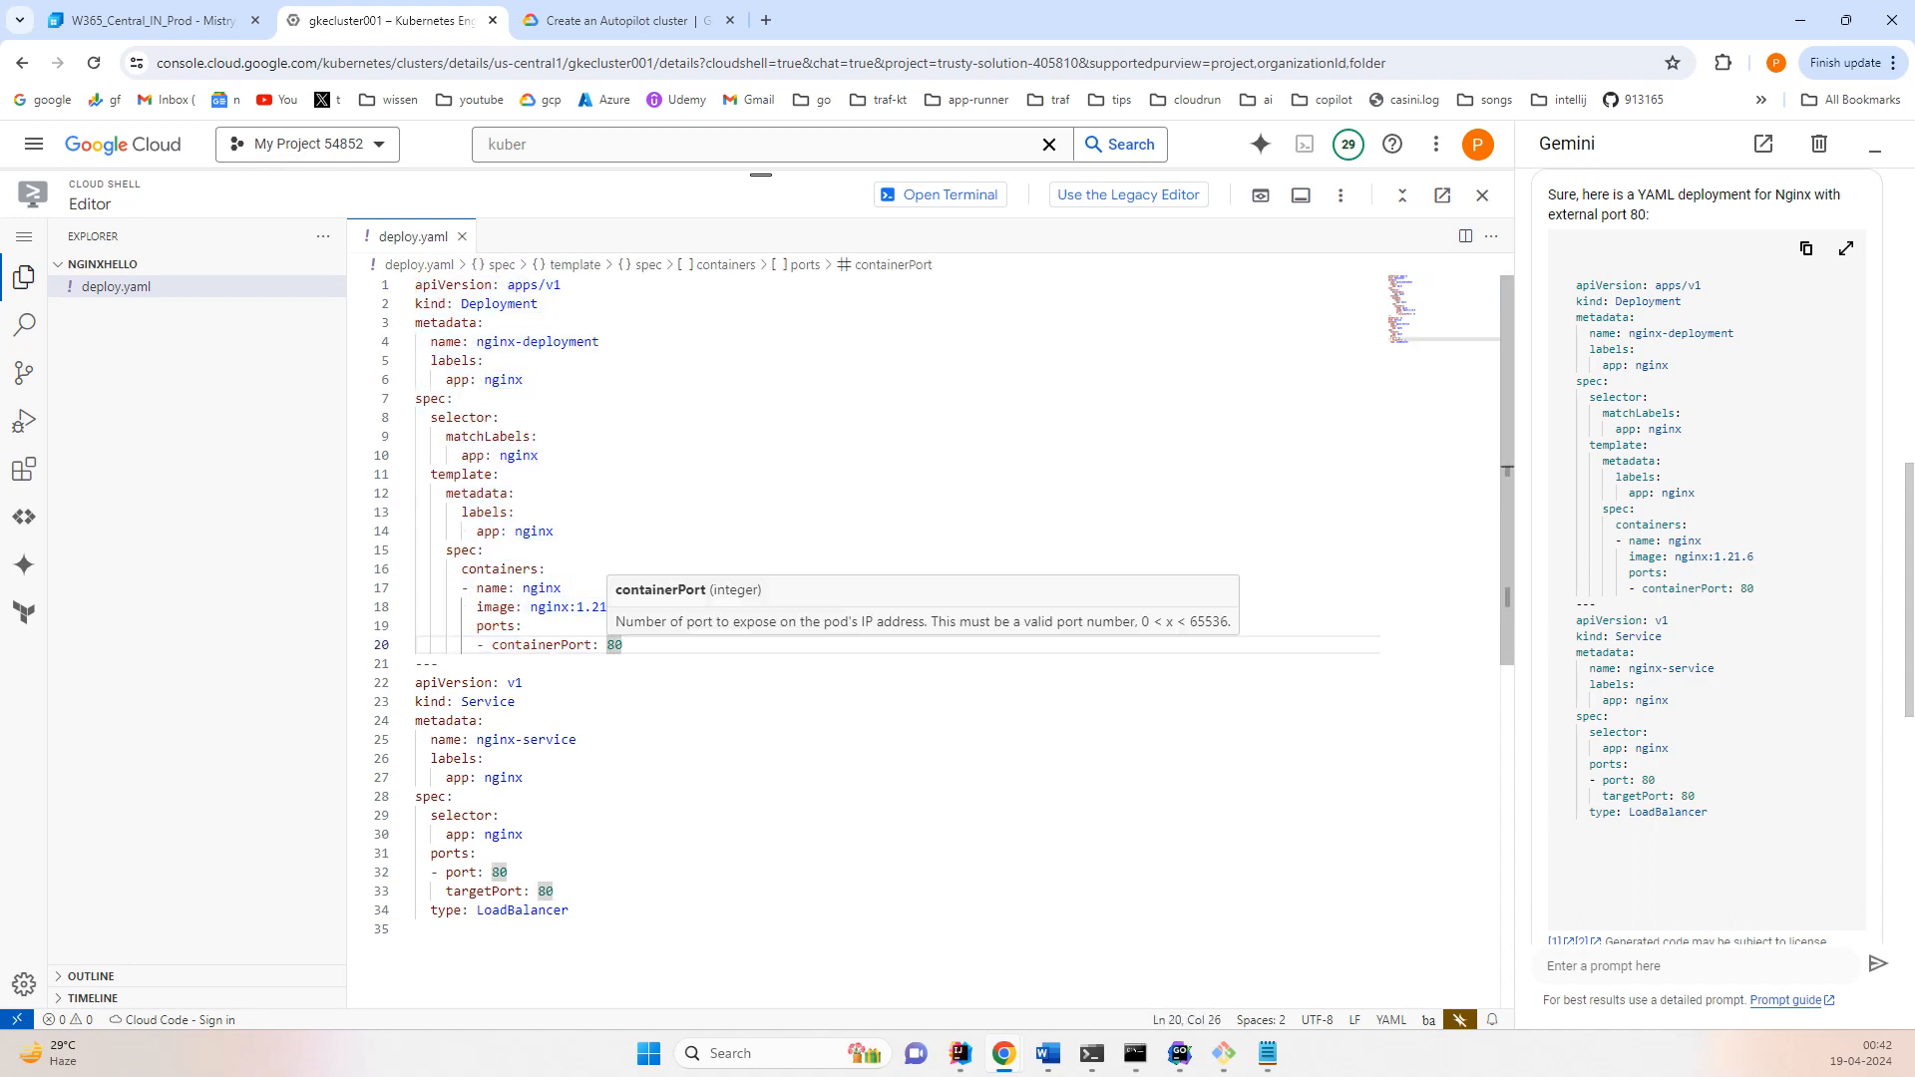
pyautogui.click(514, 493)
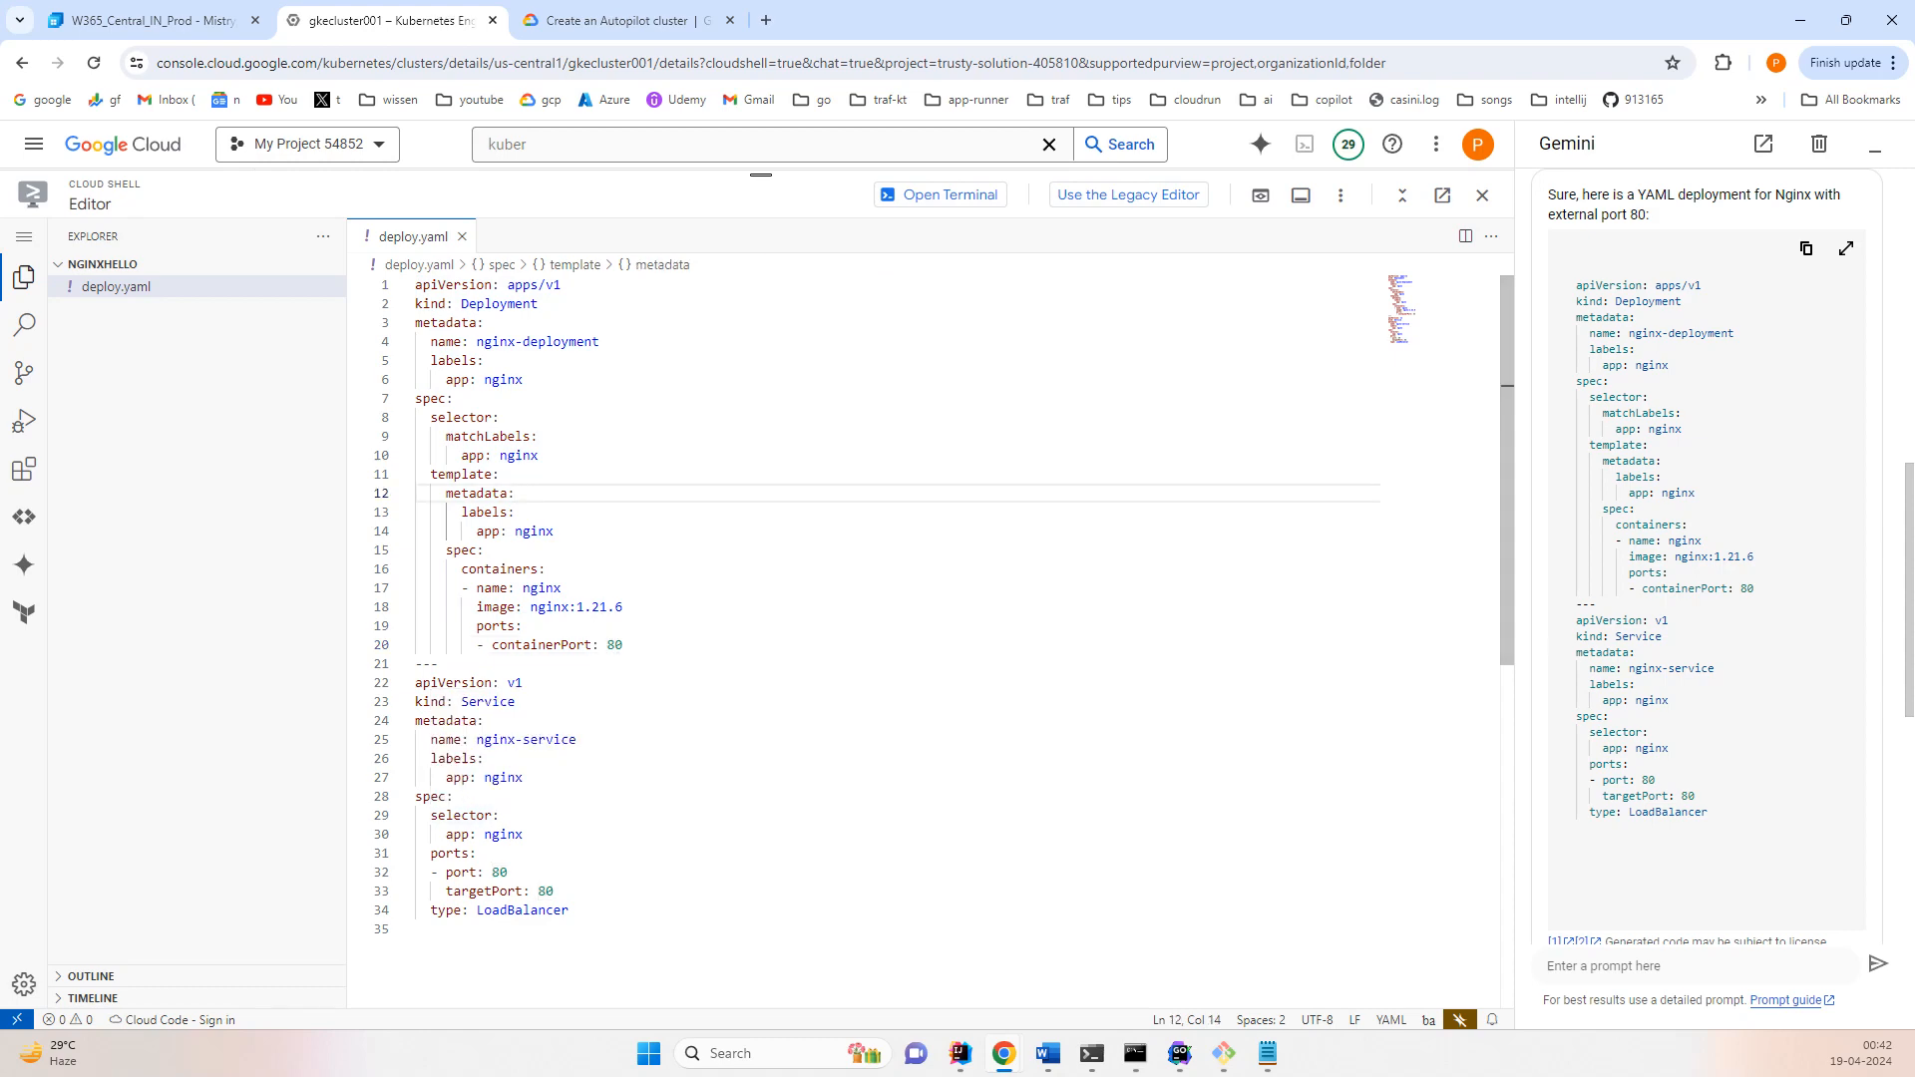
pyautogui.click(505, 909)
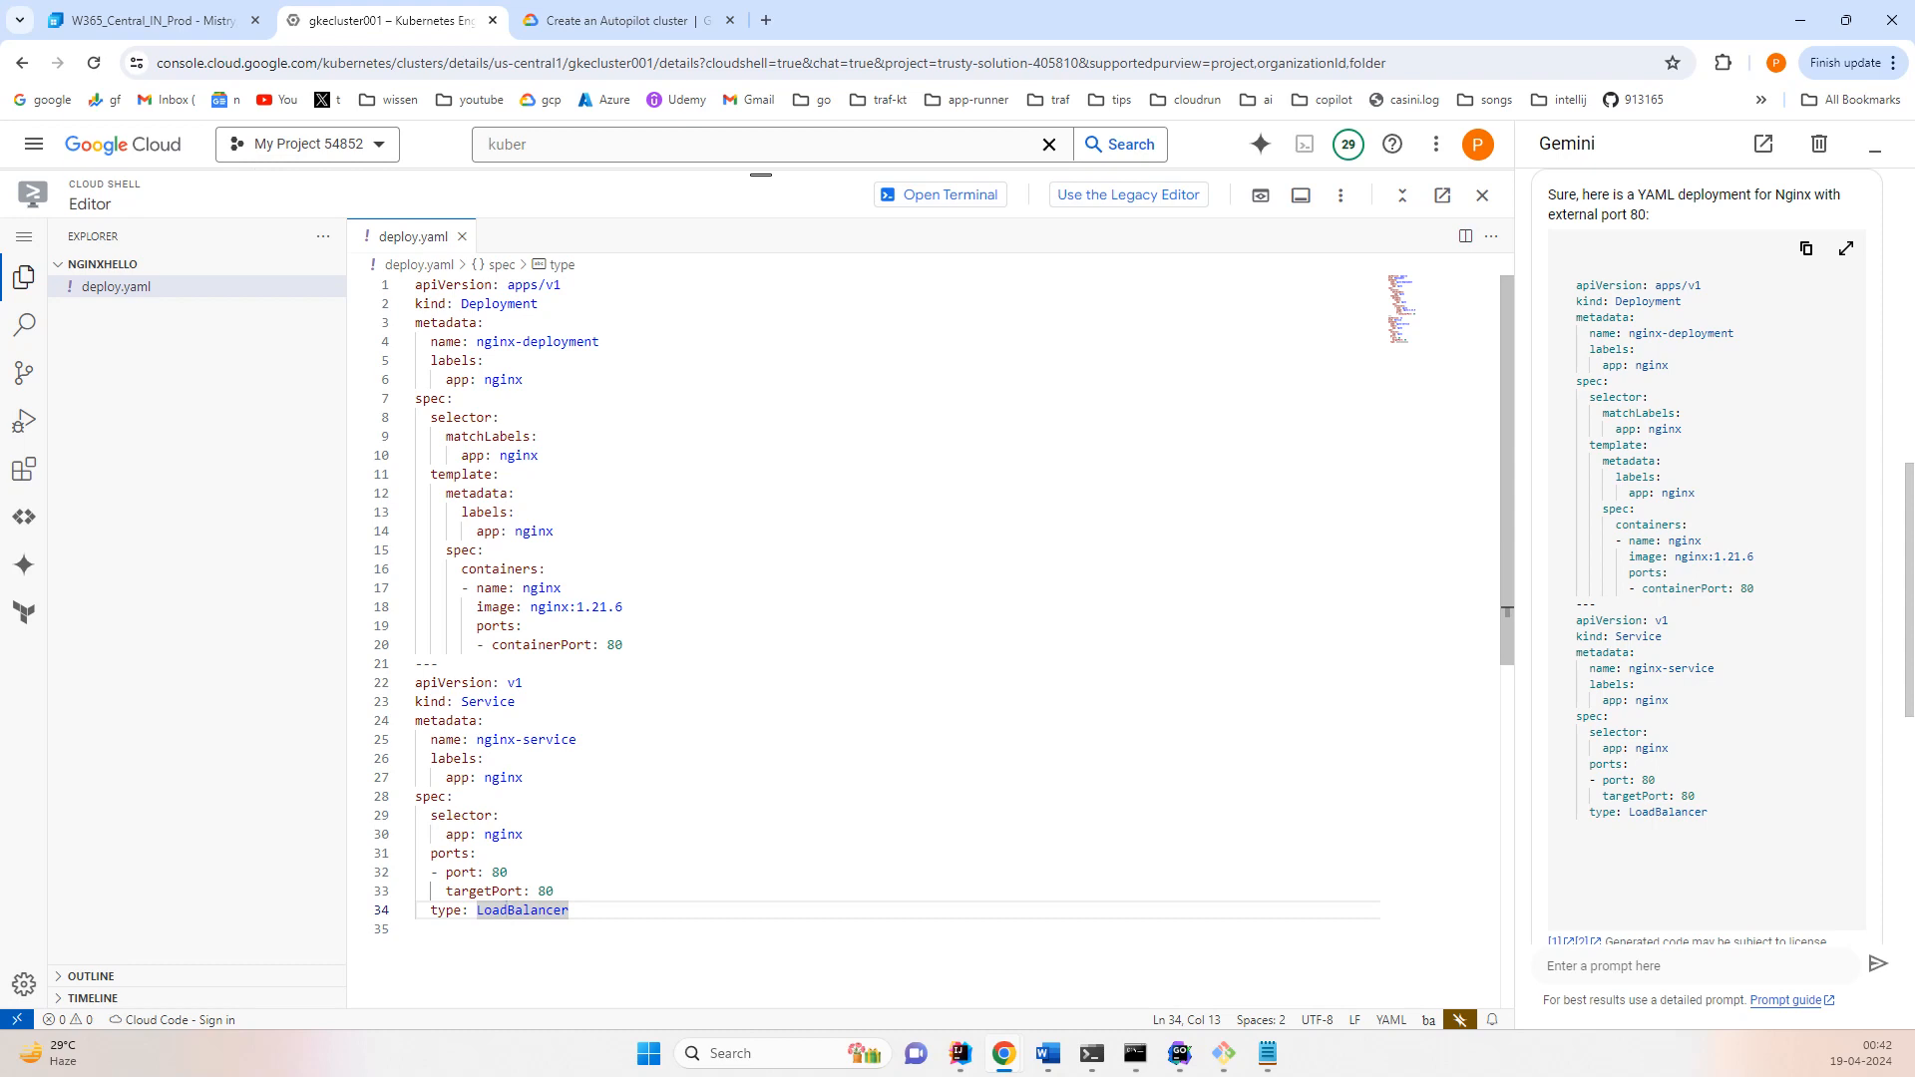
pyautogui.click(522, 627)
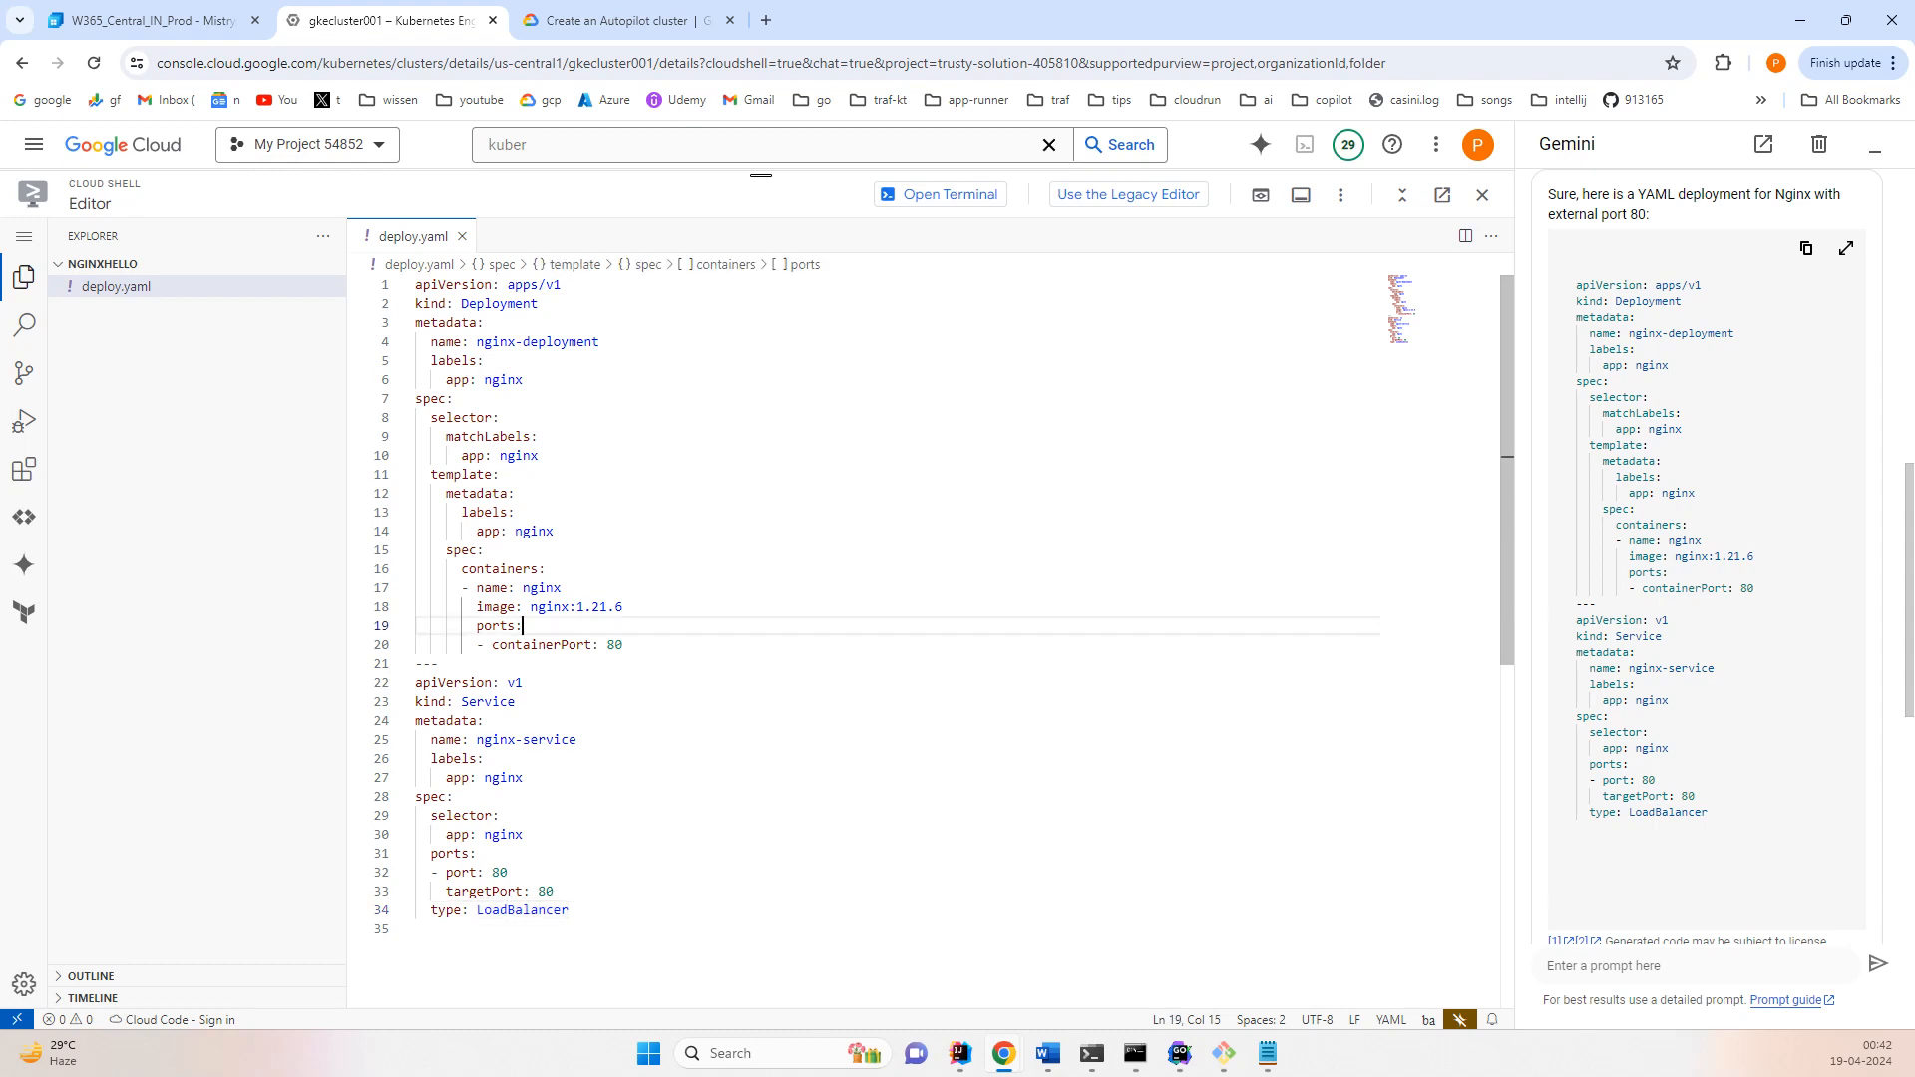
# - Return to the terminal and deploy the manifest by running "kubectl apply -f deploy.yaml"
pyautogui.click(941, 195)
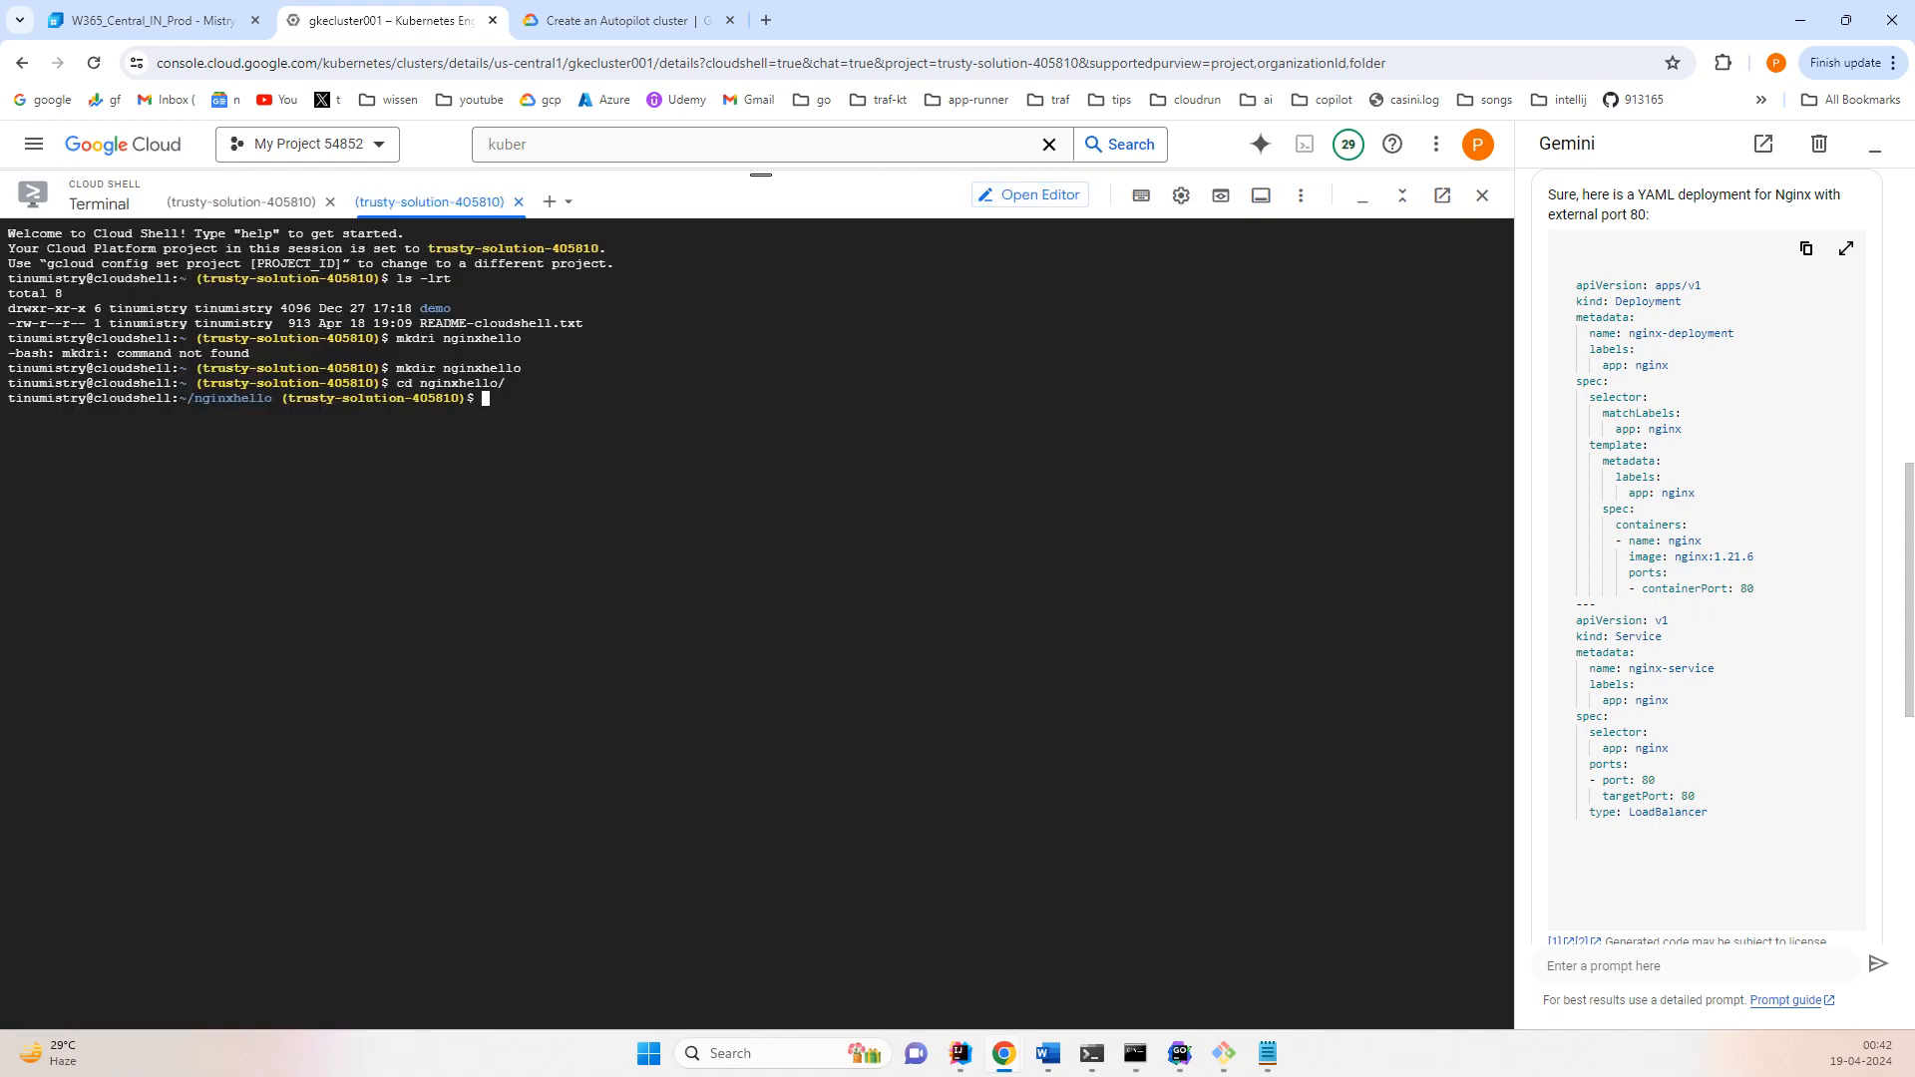
pyautogui.write('kubectl apply -f deploy.yaml')
pyautogui.press('Return')
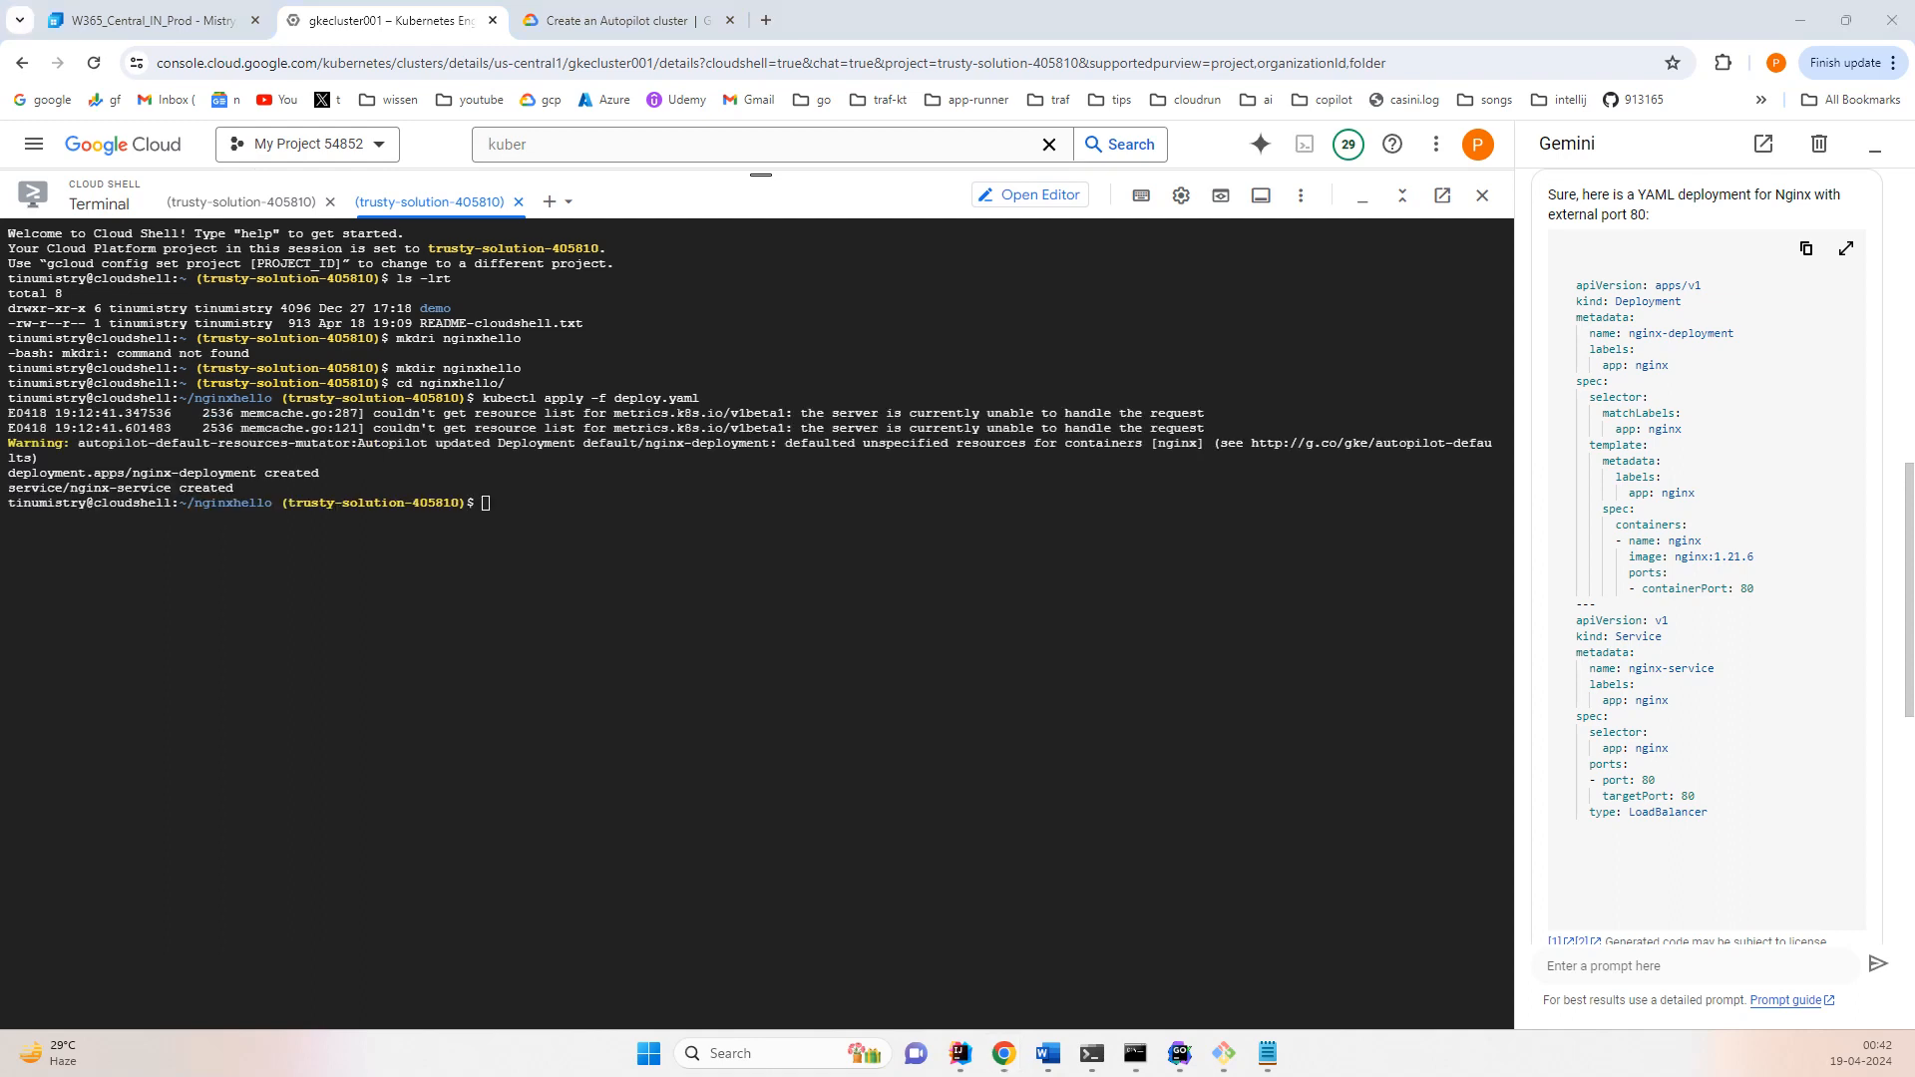
# - List the cluster's pods with "kubectl get pods" and its deployments with "kubectl get deploy"
pyautogui.write('kubectl get pods')
pyautogui.press('Return')
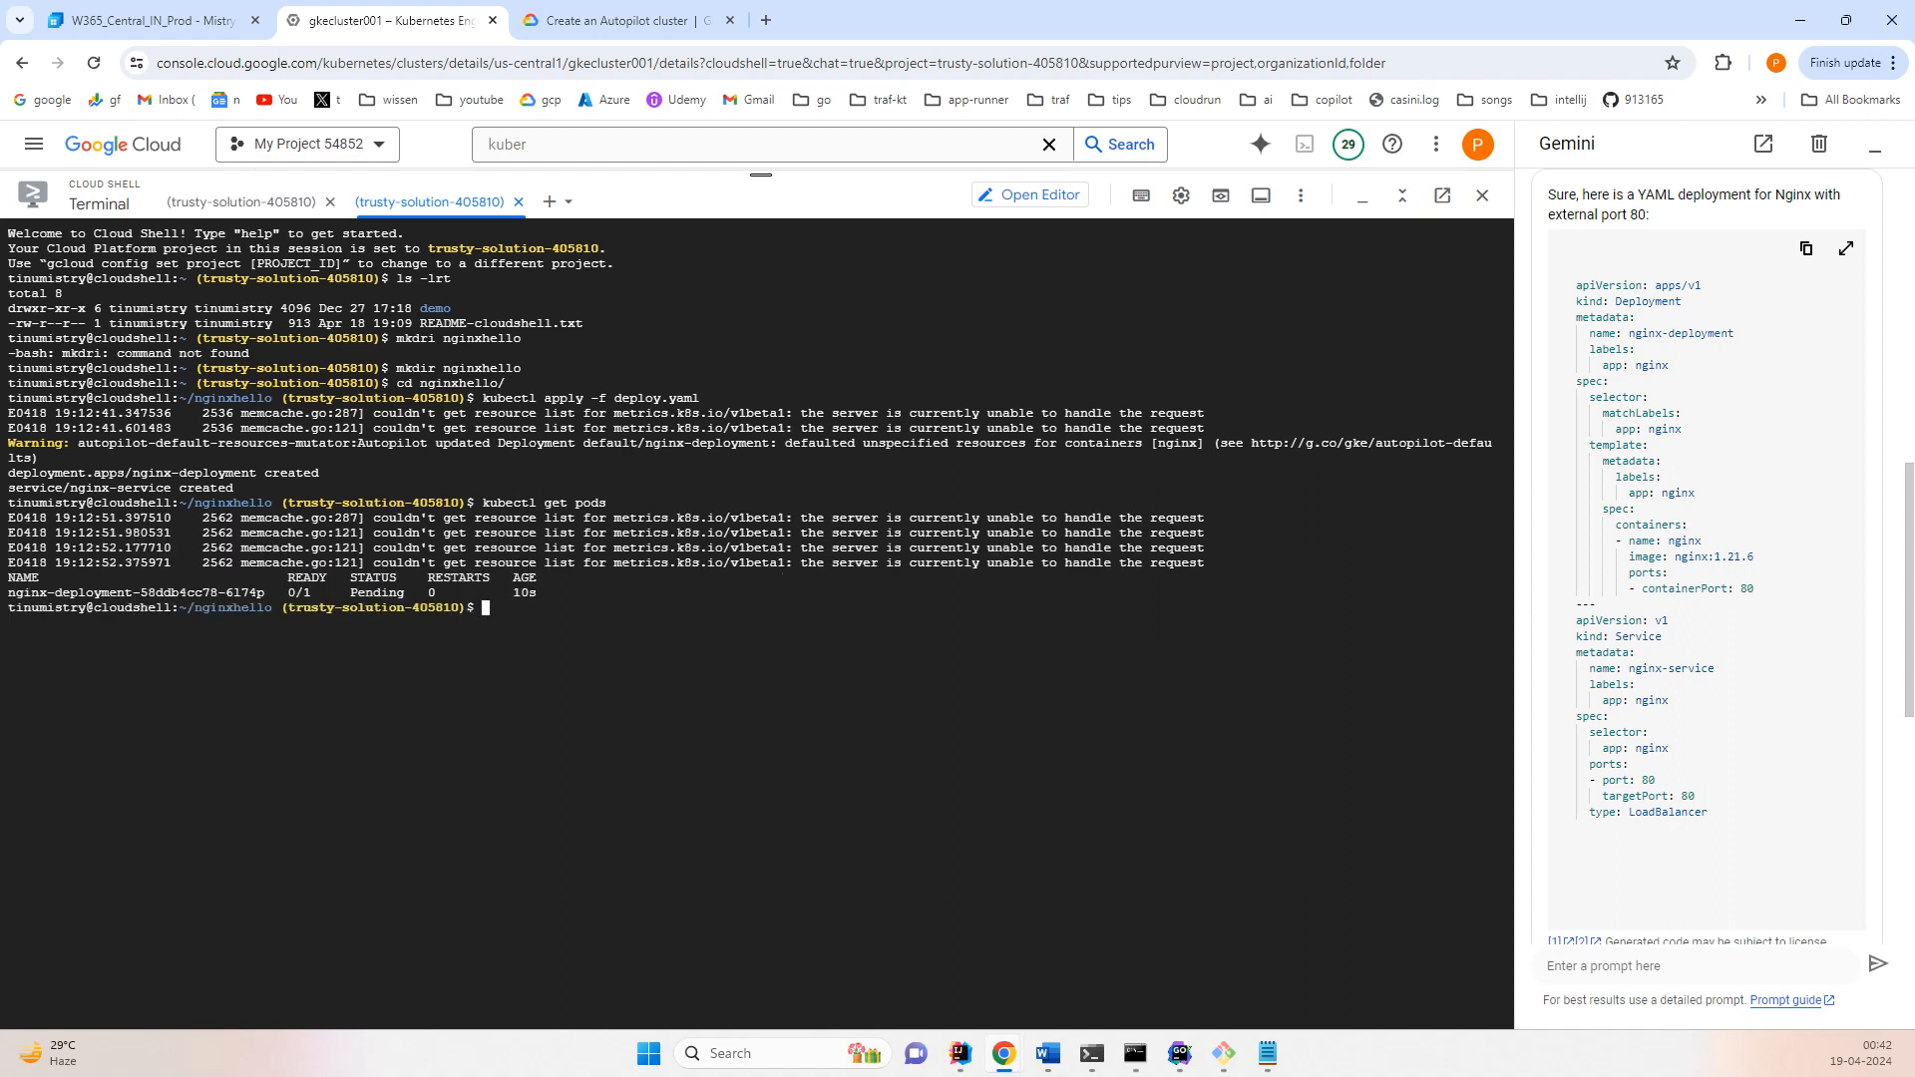
pyautogui.press('Up')
pyautogui.press('BackSpace')
pyautogui.press('BackSpace')
pyautogui.press('BackSpace')
pyautogui.press('BackSpace')
pyautogui.write('deploy')
pyautogui.press('Return')
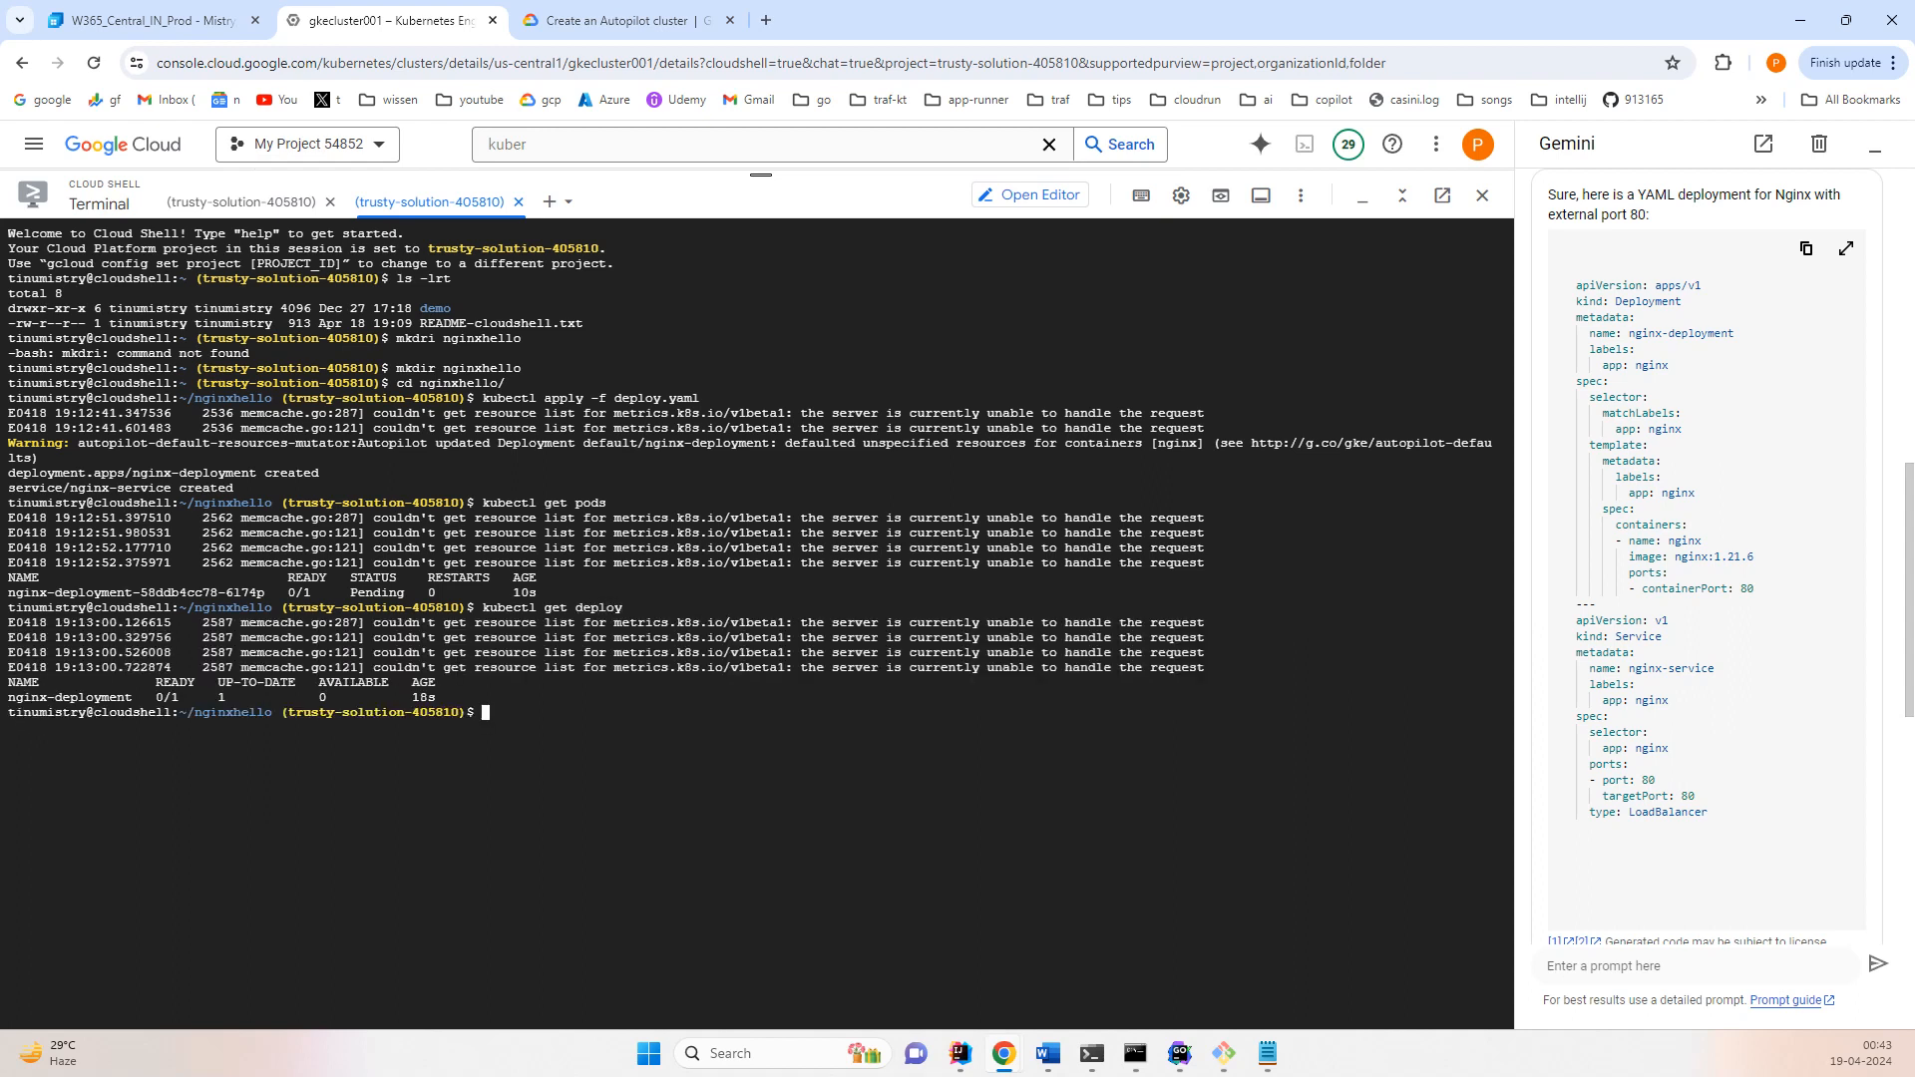
# - List the services by changing the previous command to "kubectl get svc" and check the external IP of nginx-service
pyautogui.press('Up')
pyautogui.press('BackSpace')
pyautogui.press('BackSpace')
pyautogui.press('BackSpace')
pyautogui.press('BackSpace')
pyautogui.press('BackSpace')
pyautogui.press('BackSpace')
pyautogui.write('svc')
pyautogui.press('Return')
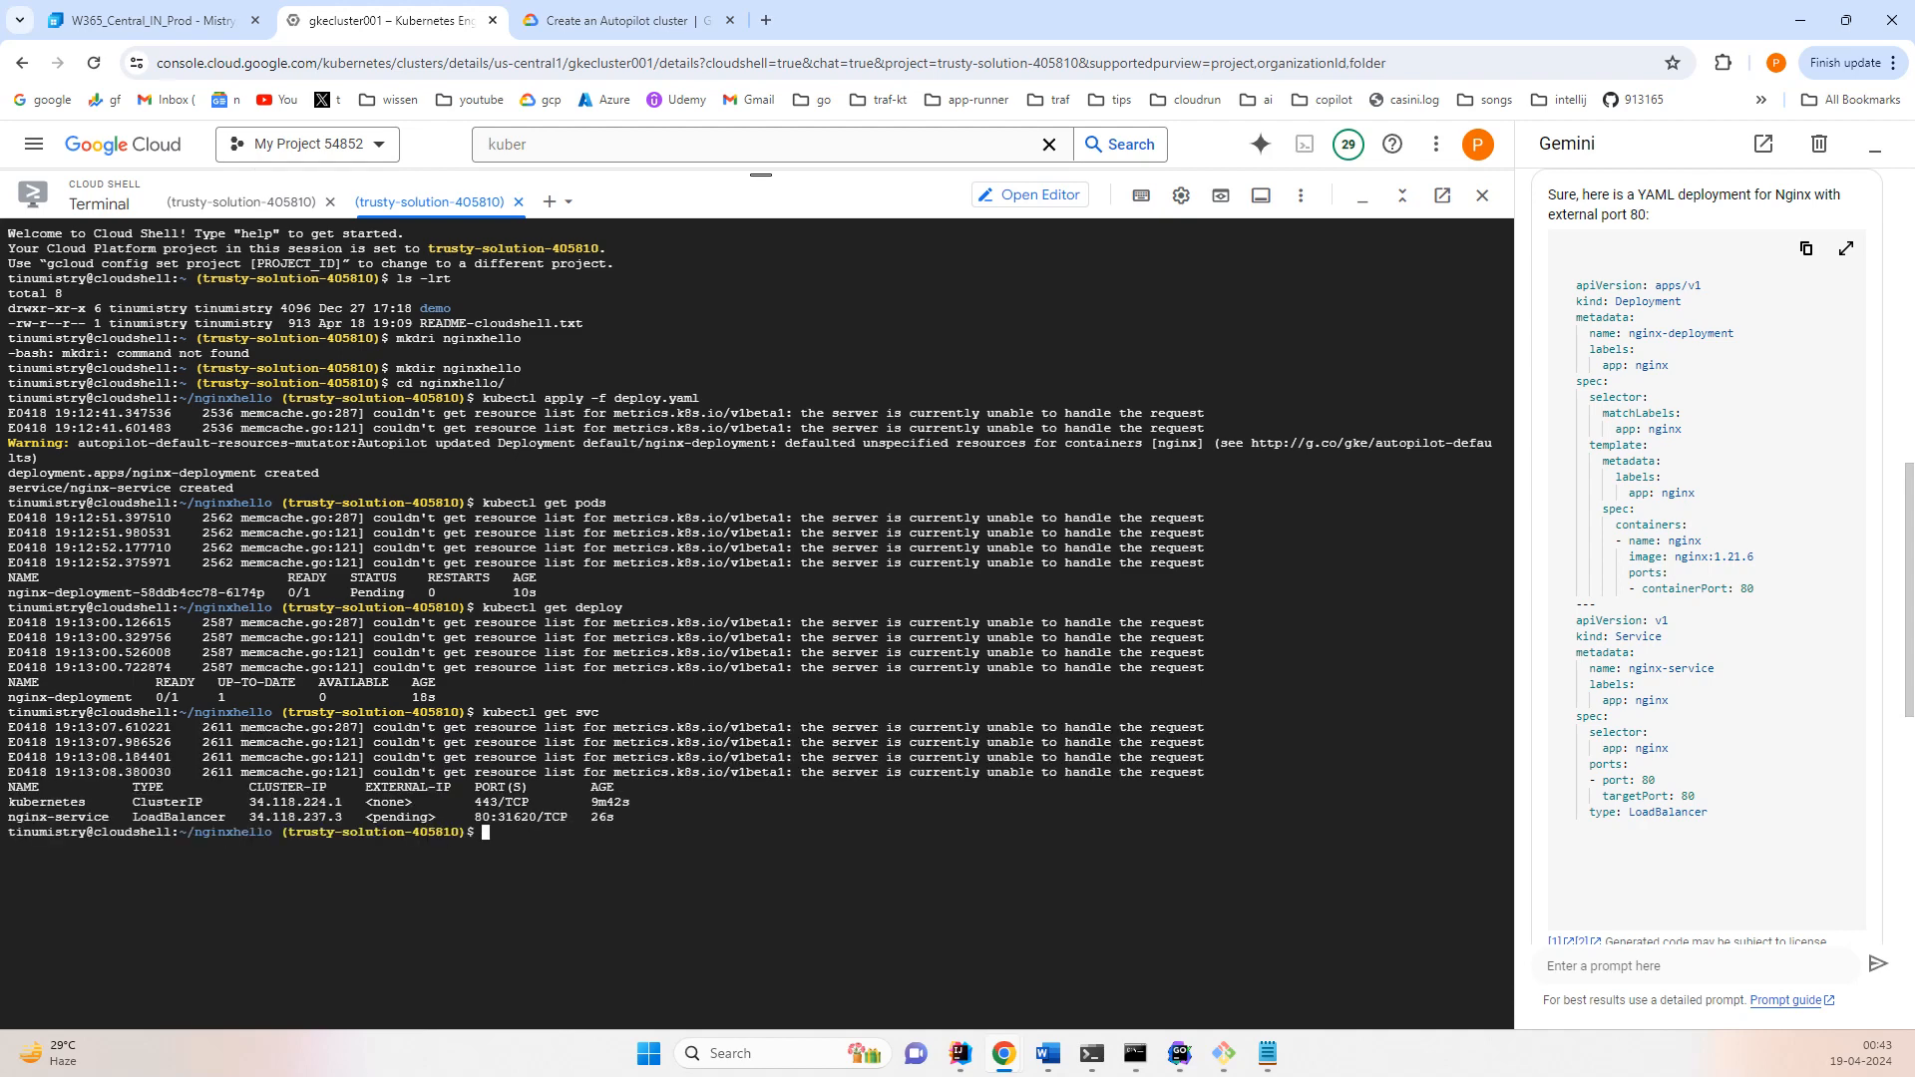
pyautogui.doubleClick(400, 818)
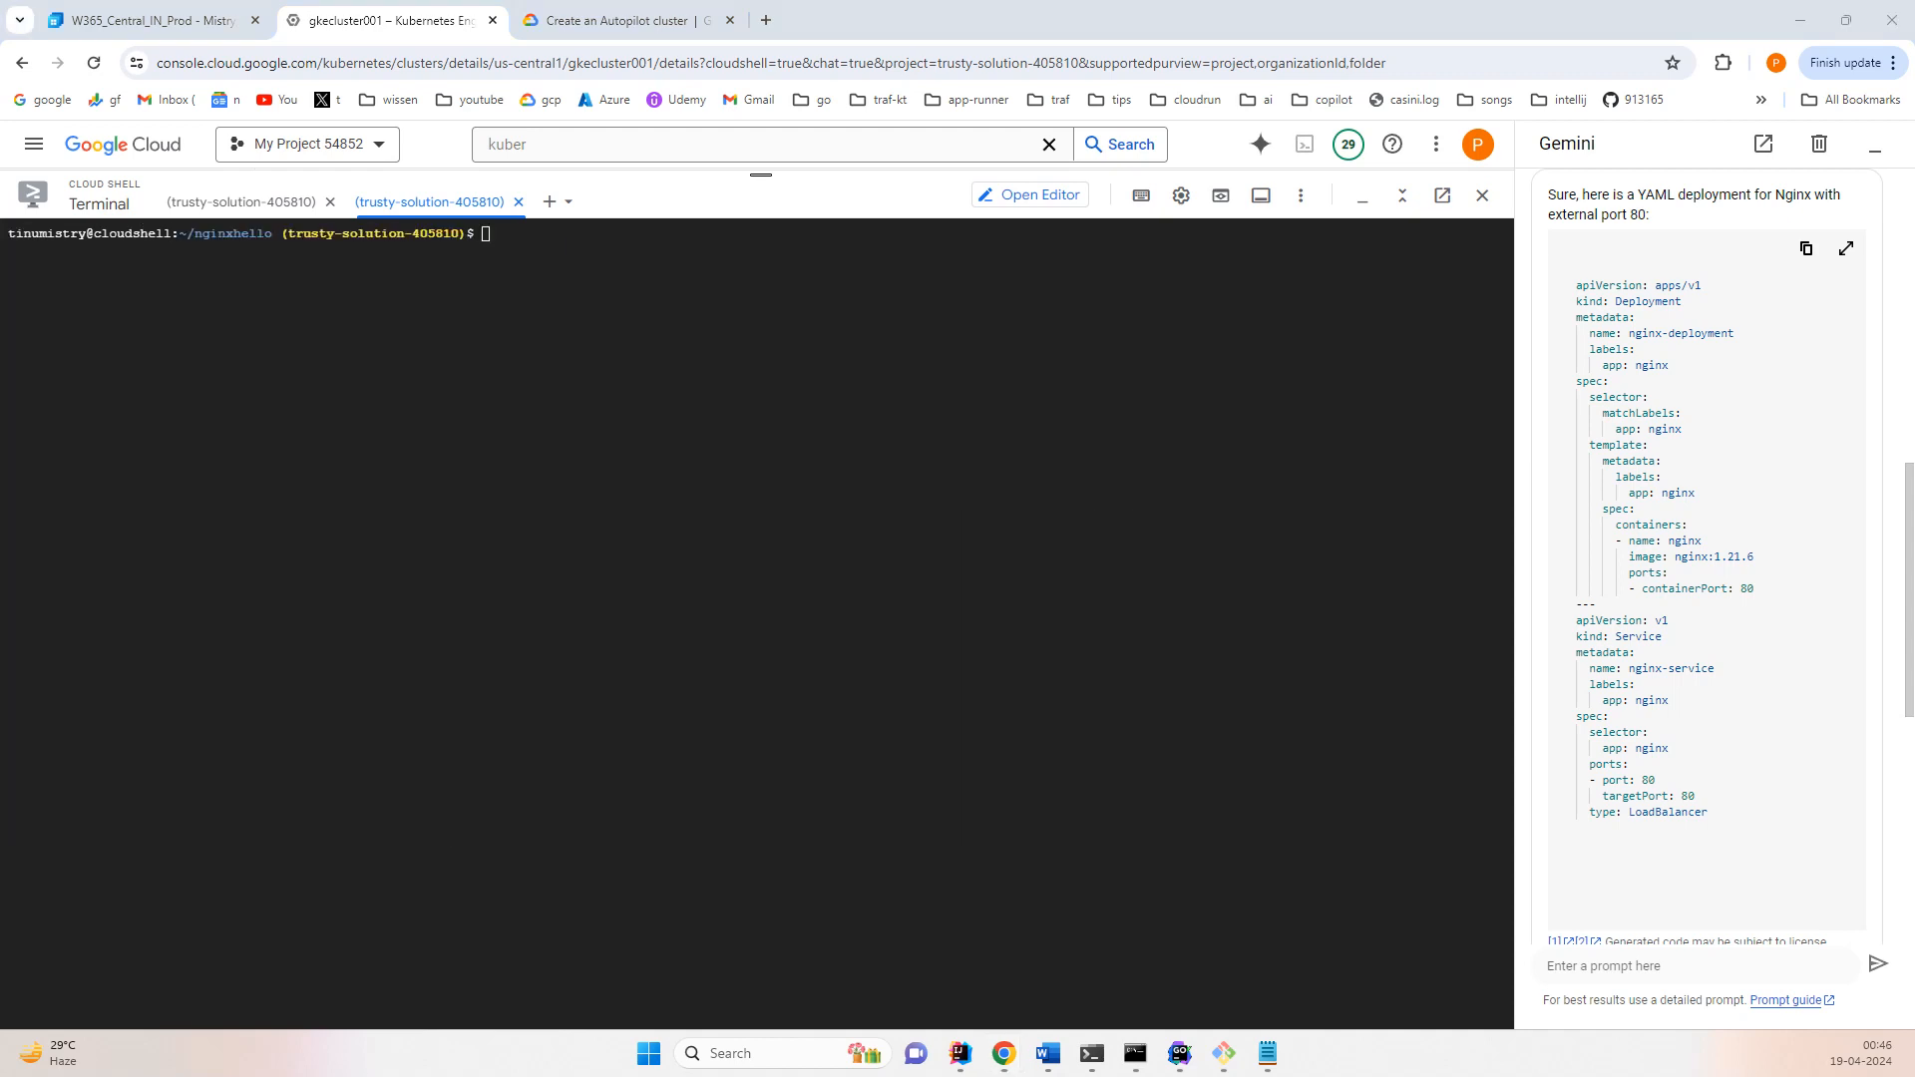
# - Check the nginx pod's status again by running "kubectl get pods" in the terminal
pyautogui.click(485, 233)
pyautogui.write('kubectl get pods')
pyautogui.press('Return')
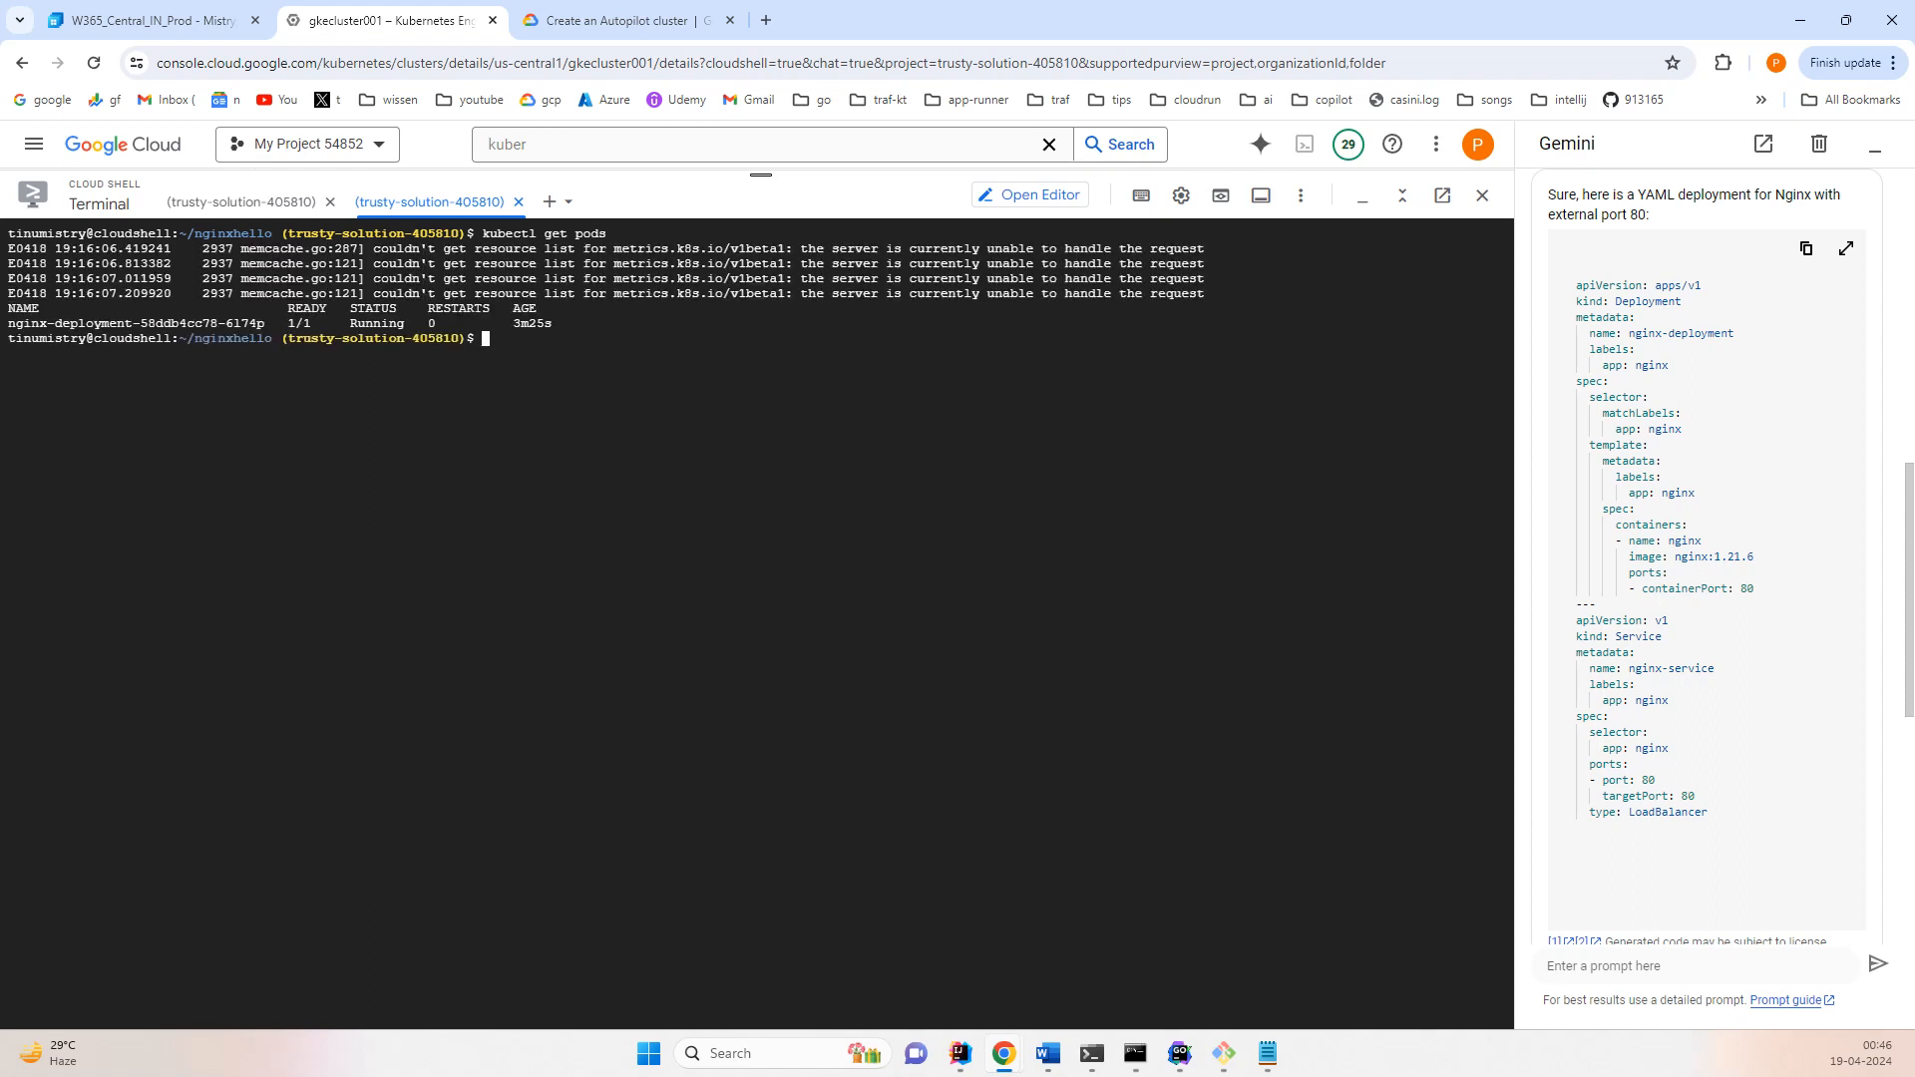
# - Show the nginx pod's logs by running "kubectl logs" with the pod name copied from the pod list
pyautogui.write('kubectl logs')
pyautogui.doubleClick(137, 324)
pyautogui.hotkey('ctrl', 'c')
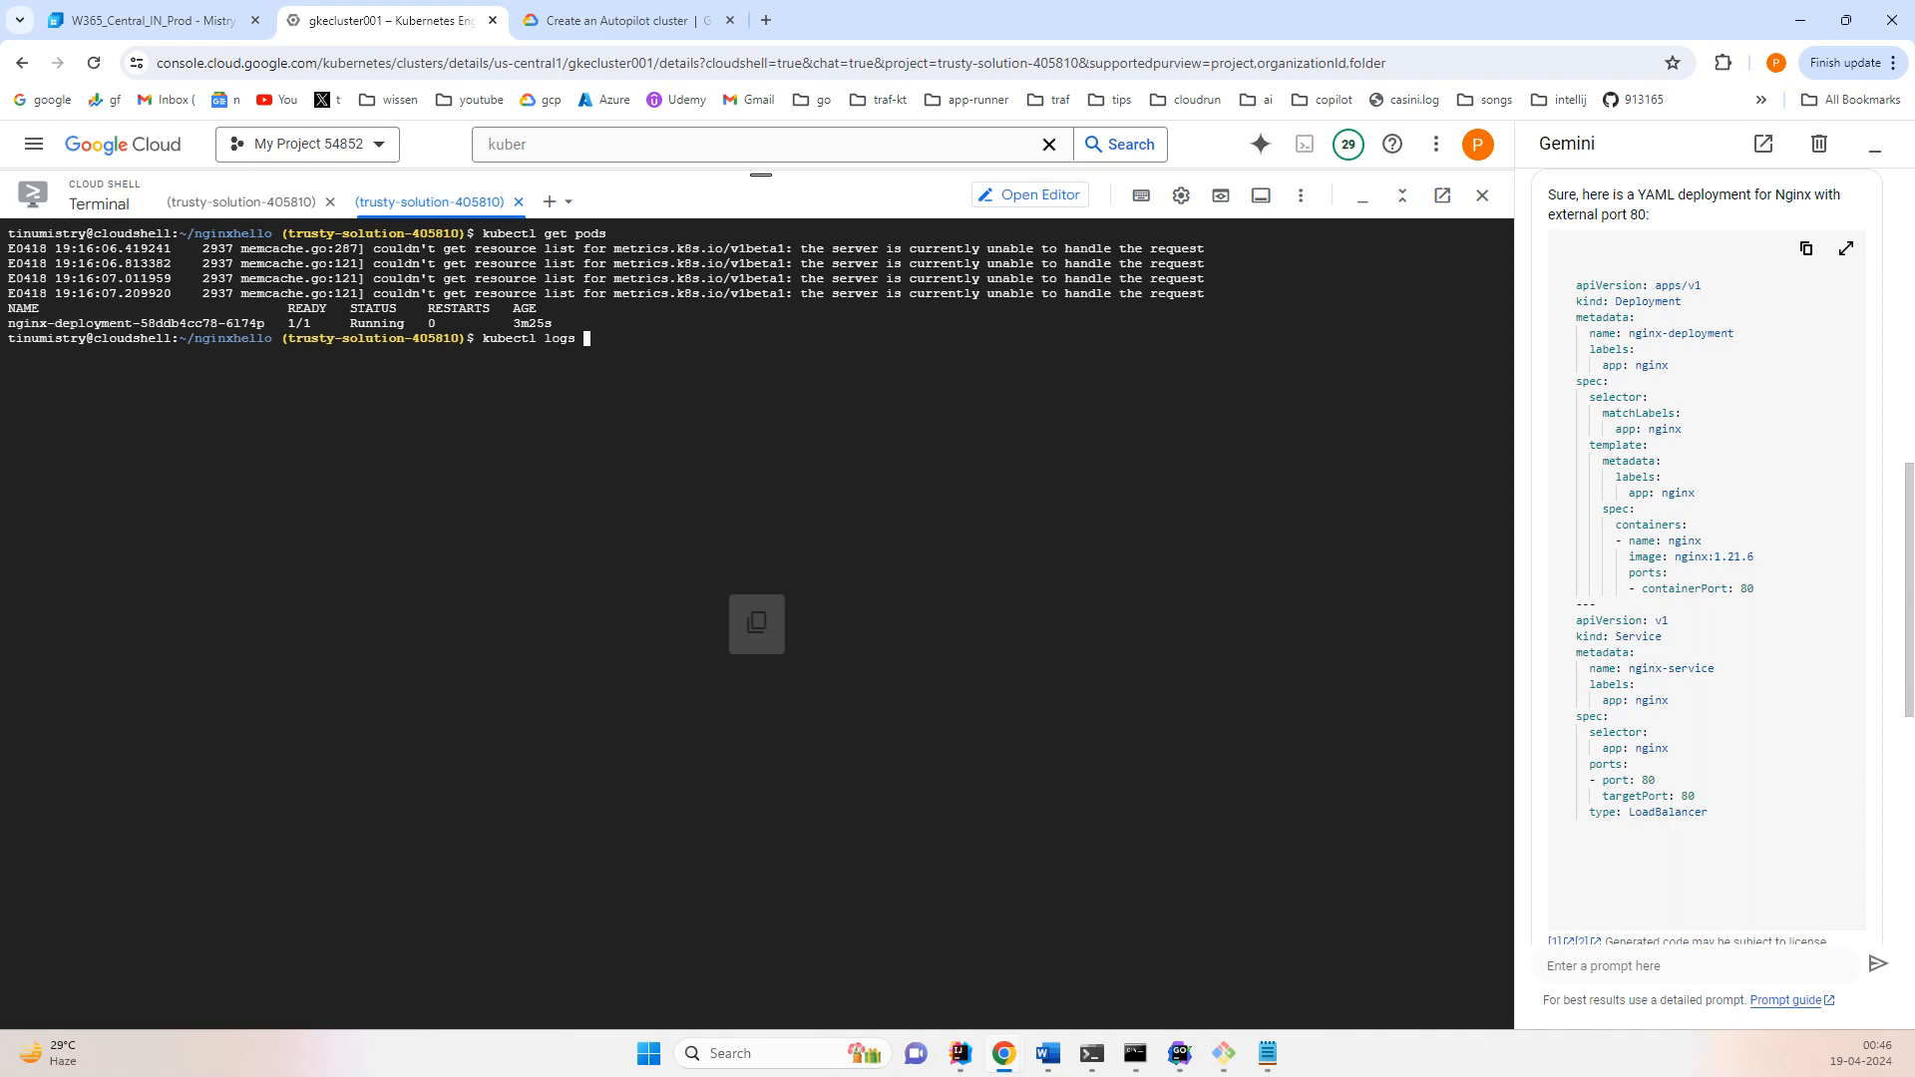
pyautogui.hotkey('ctrl', 'v')
pyautogui.press('Return')
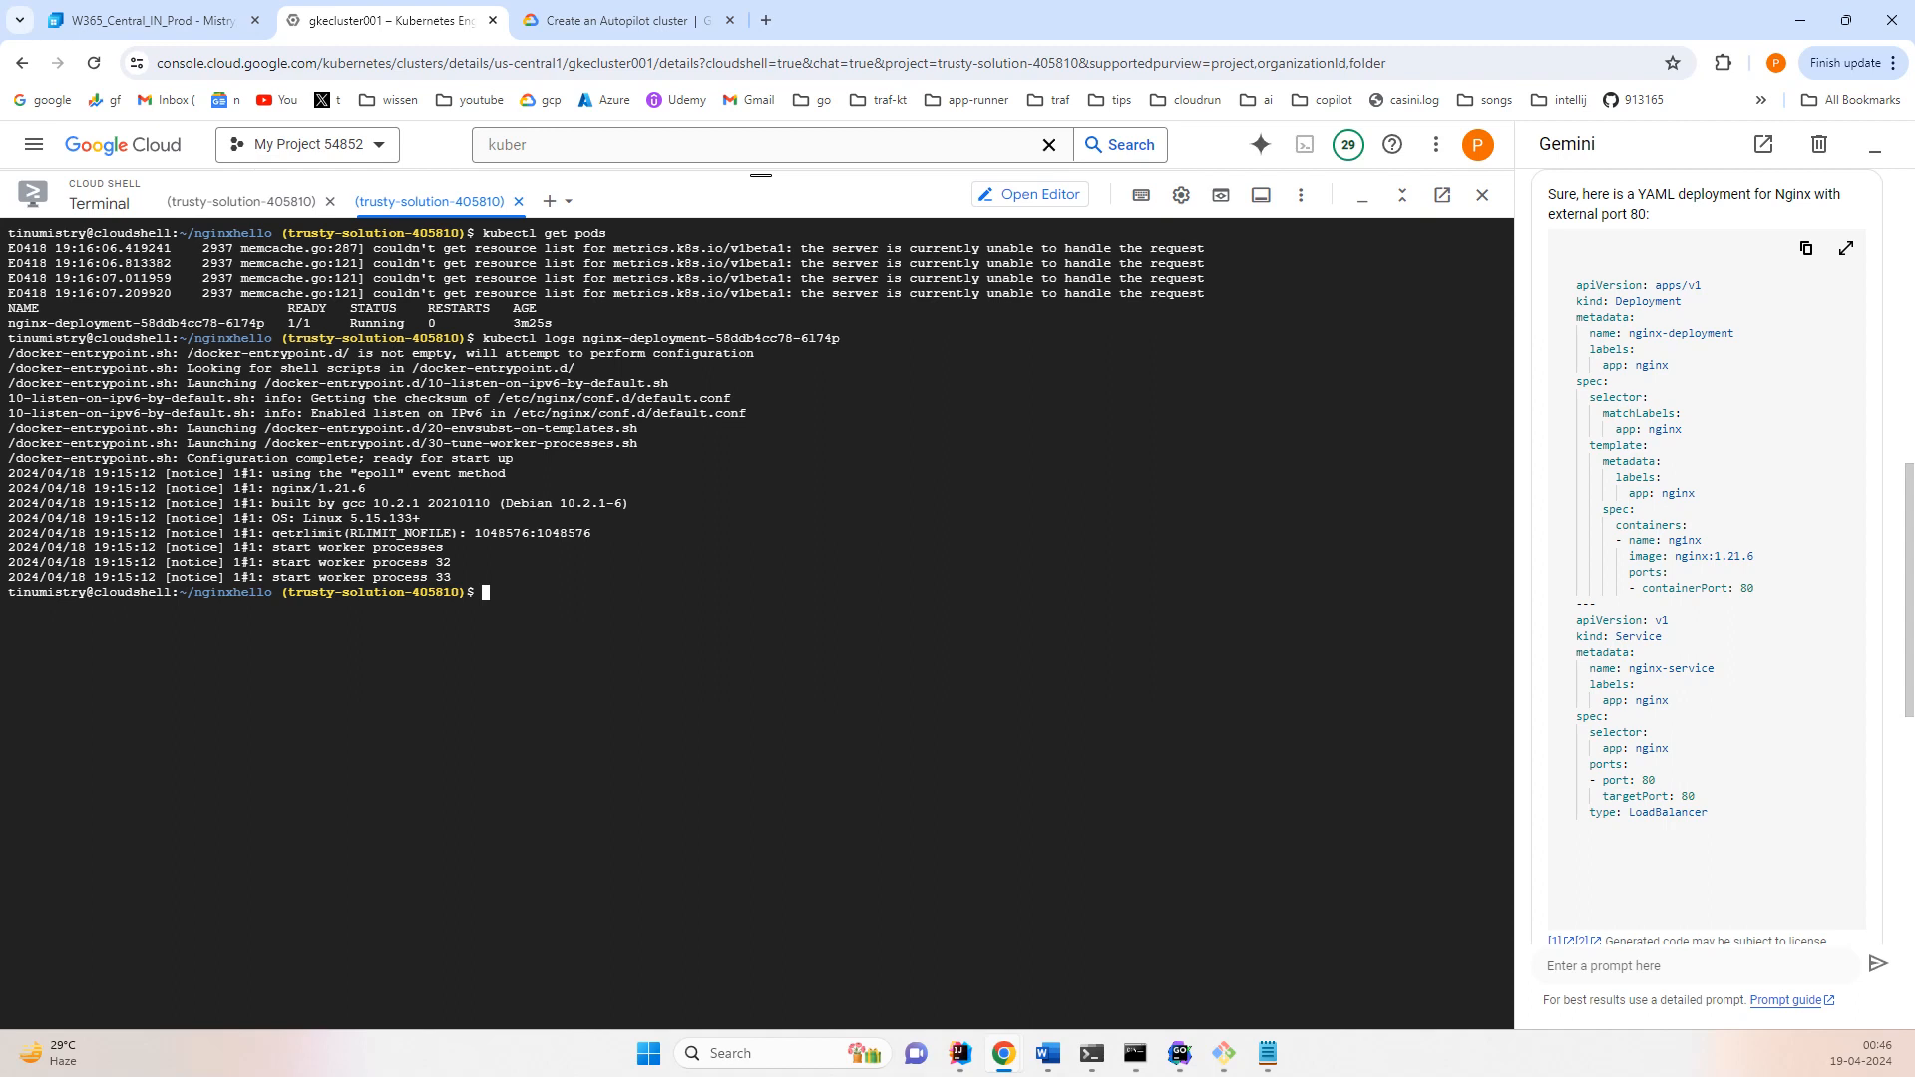
# - Clear the terminal and list the services again with "kubectl get svc"
pyautogui.write('clear')
pyautogui.press('Return')
pyautogui.write('kubecr')
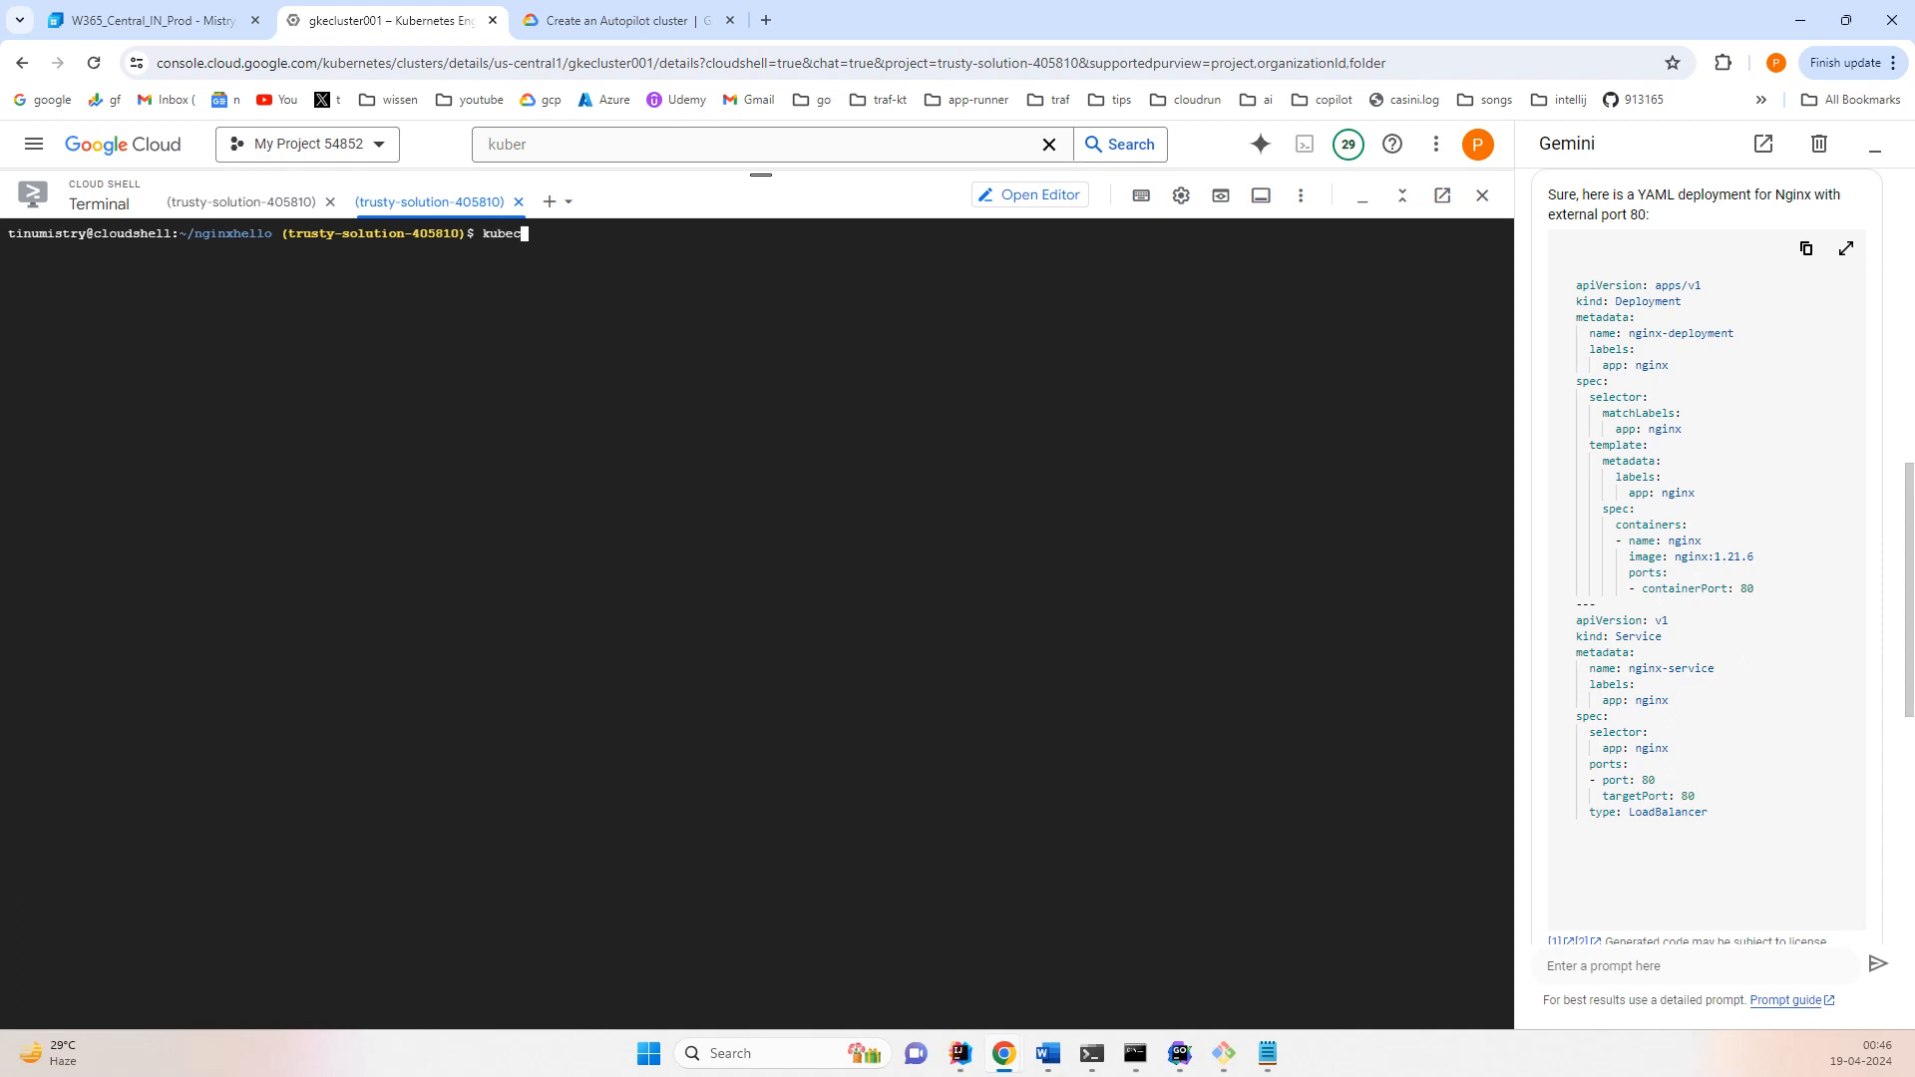
pyautogui.press('BackSpace')
pyautogui.press('BackSpace')
pyautogui.write('ctl get svc')
pyautogui.press('Return')
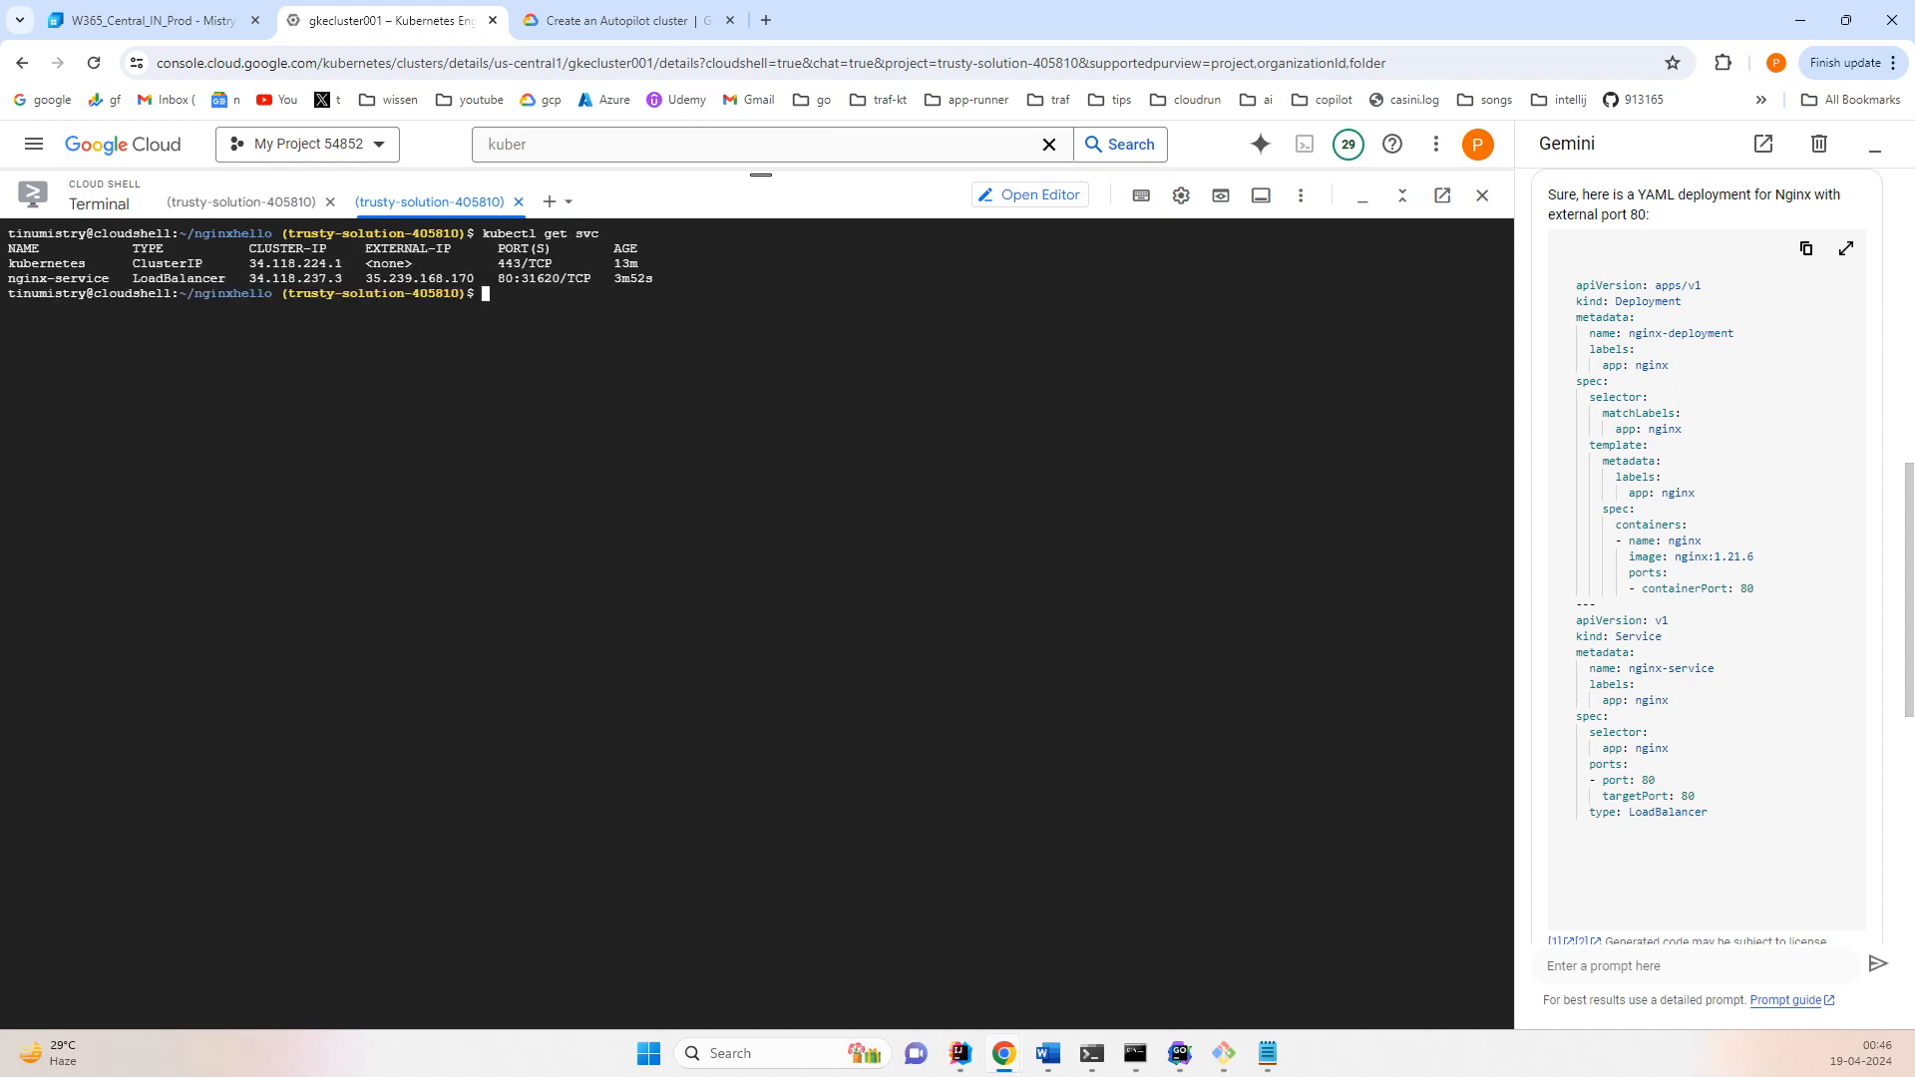
# - Copy the external IP 35.239.168.170 of nginx-service and open it in a new browser tab
pyautogui.doubleClick(419, 280)
pyautogui.hotkey('ctrl', 't')
pyautogui.hotkey('ctrl', 'v')
pyautogui.press('Return')
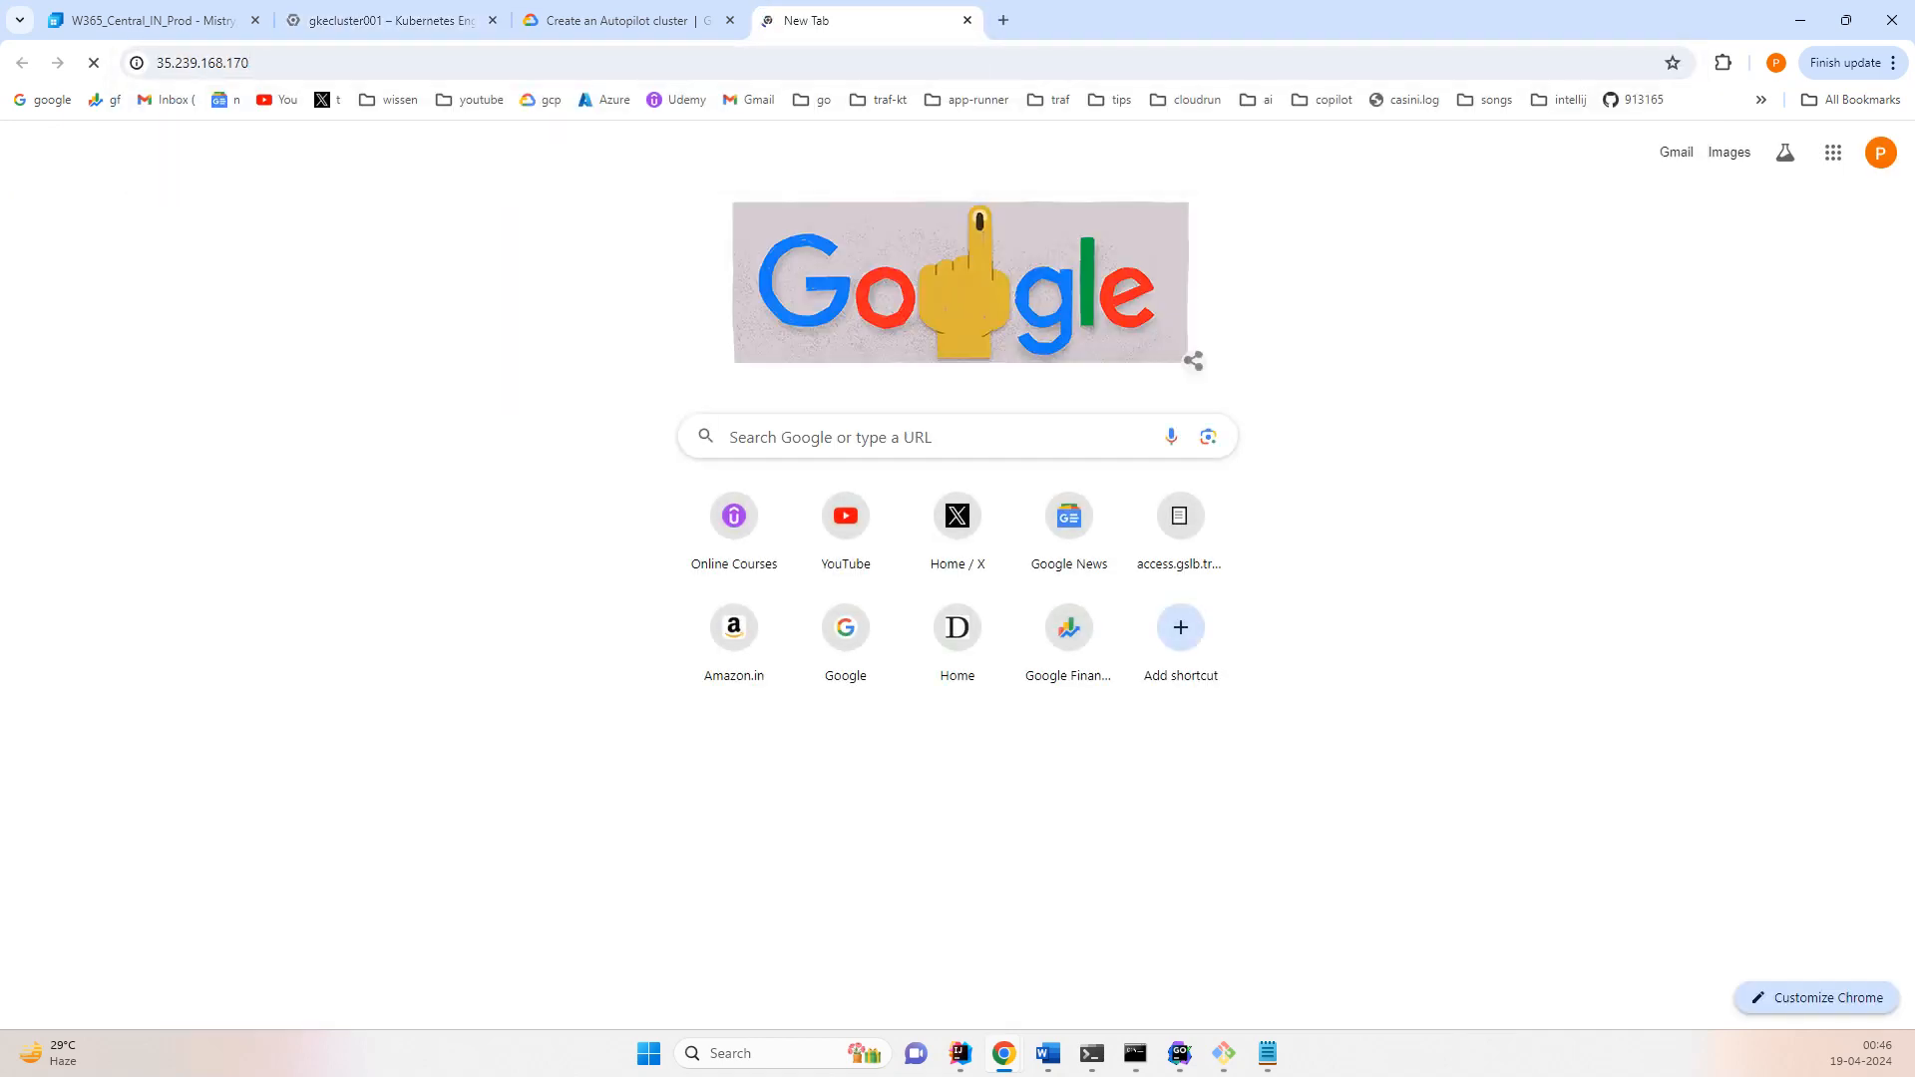